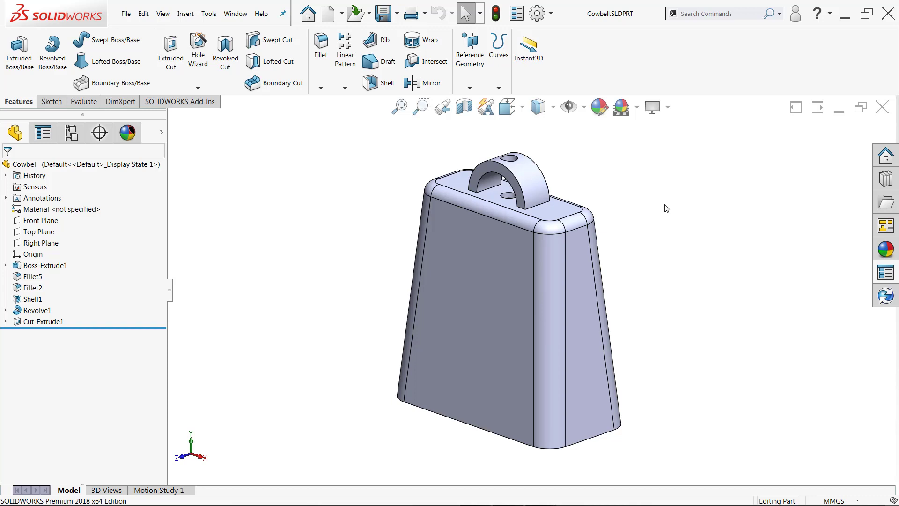
# Step: Examine which parts of the cowbell model come from its extrude, revolve, cut, fillet and shell features
pyautogui.click(60, 322)
pyautogui.click(37, 310)
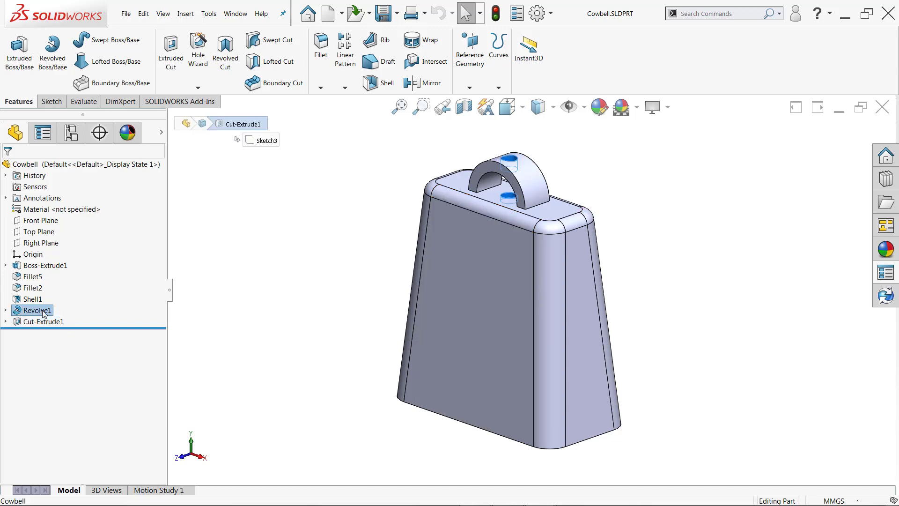
pyautogui.click(237, 268)
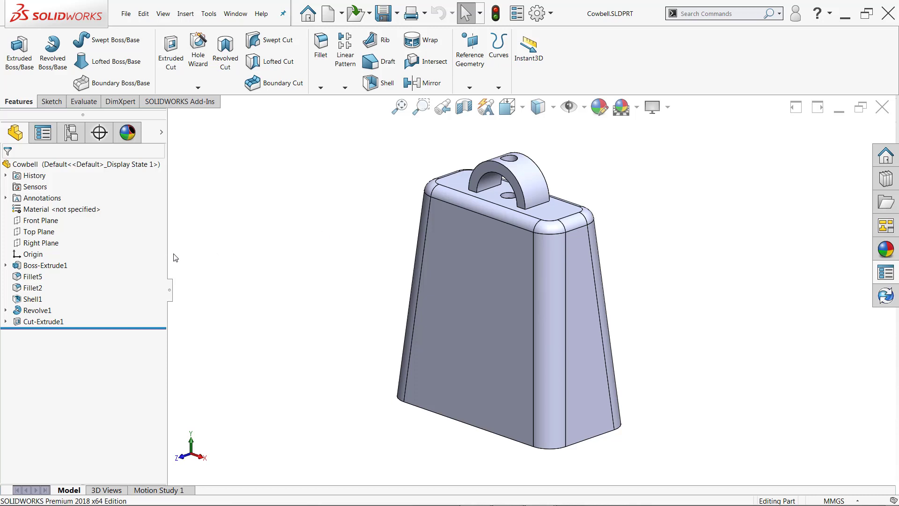
pyautogui.click(56, 269)
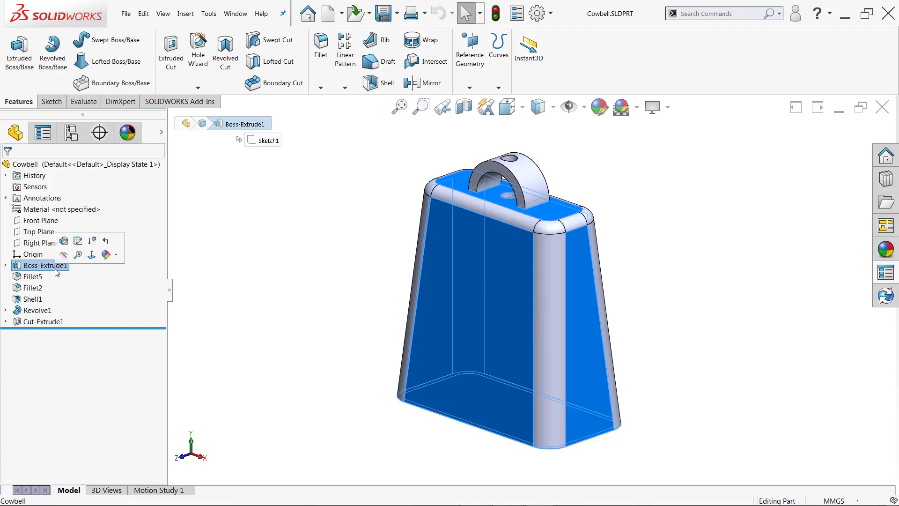
pyautogui.click(39, 312)
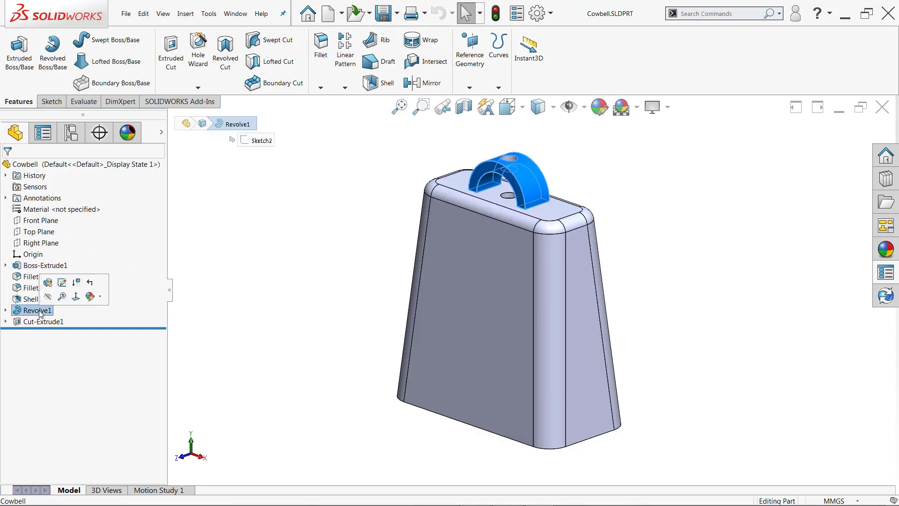
pyautogui.click(47, 322)
pyautogui.click(243, 257)
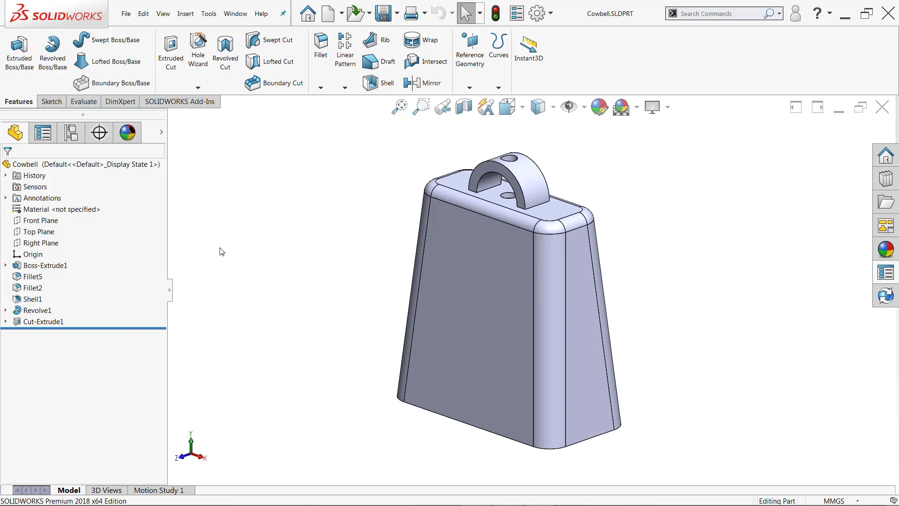
pyautogui.click(34, 277)
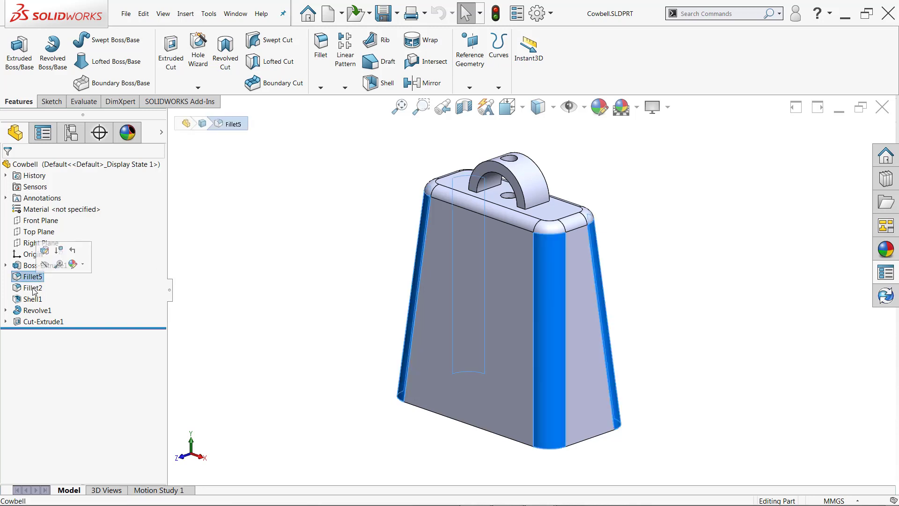
pyautogui.click(33, 288)
pyautogui.click(36, 300)
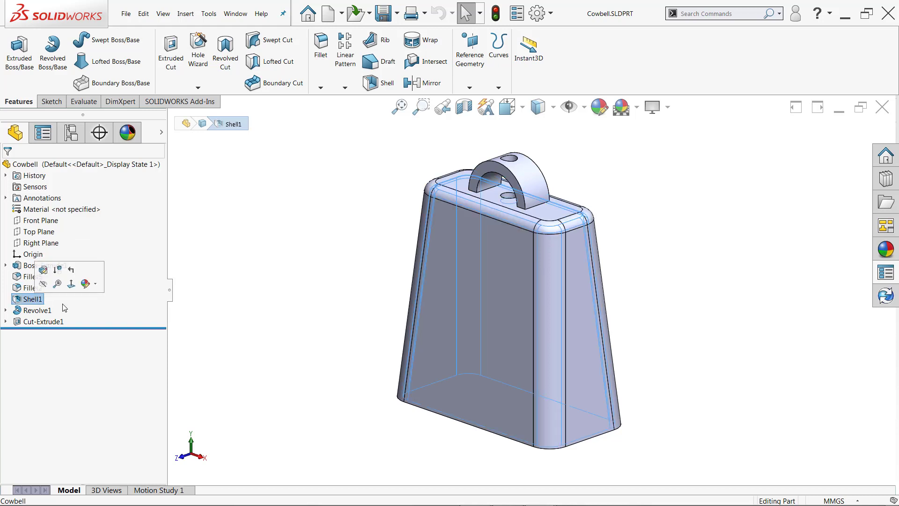
pyautogui.click(266, 254)
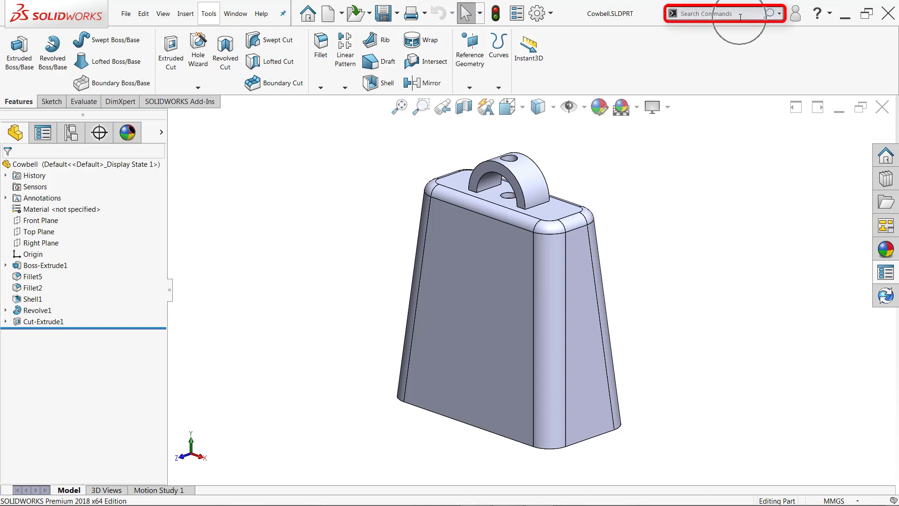
# Step: Set the search scope to Commands
pyautogui.click(780, 14)
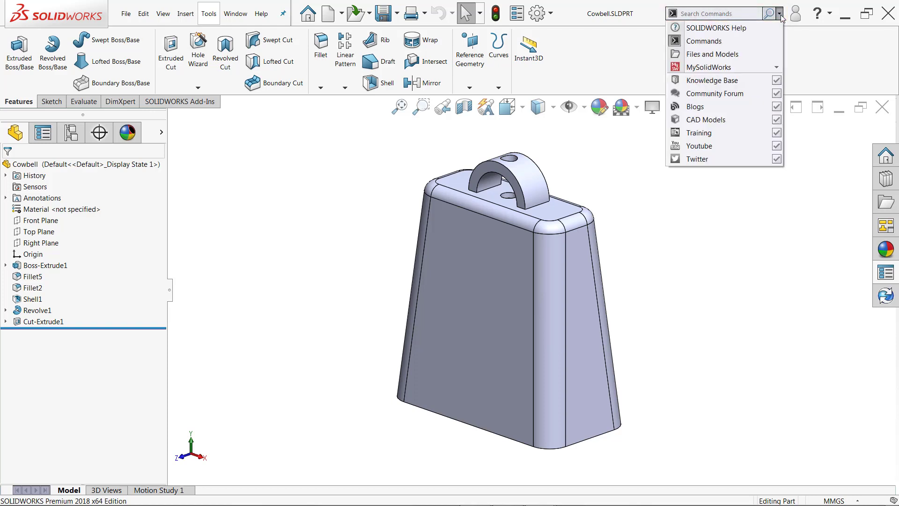
pyautogui.click(717, 41)
pyautogui.click(701, 16)
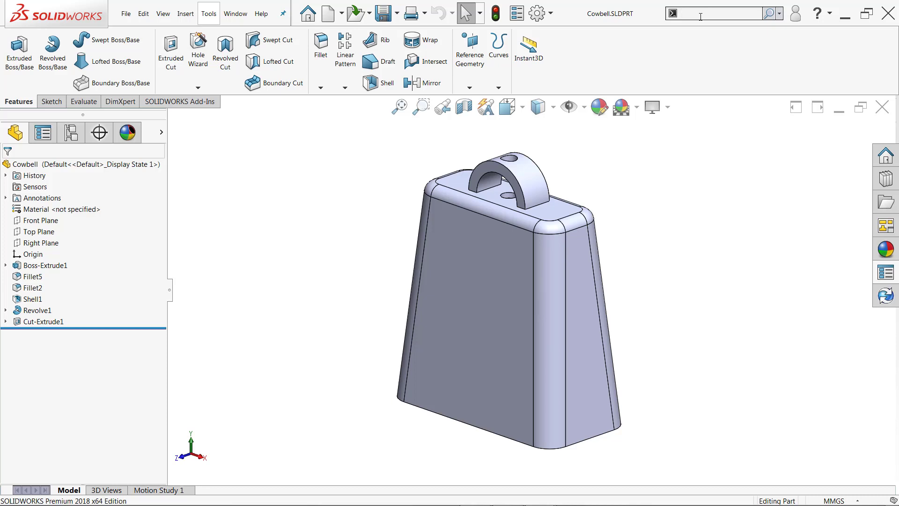
pyautogui.click(291, 215)
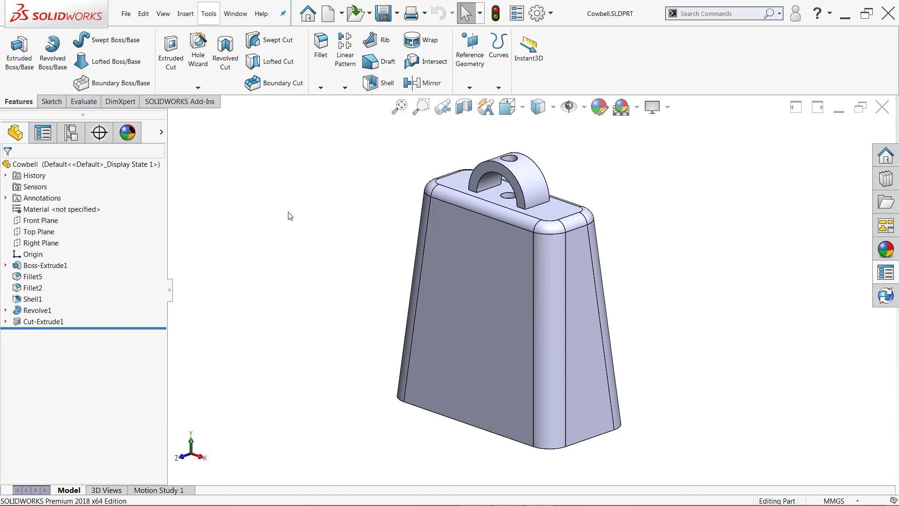
# Step: Switch to the empty part Part1 and start a new sketch on the Top Plane
pyautogui.hotkey('ctrl', 'Tab')
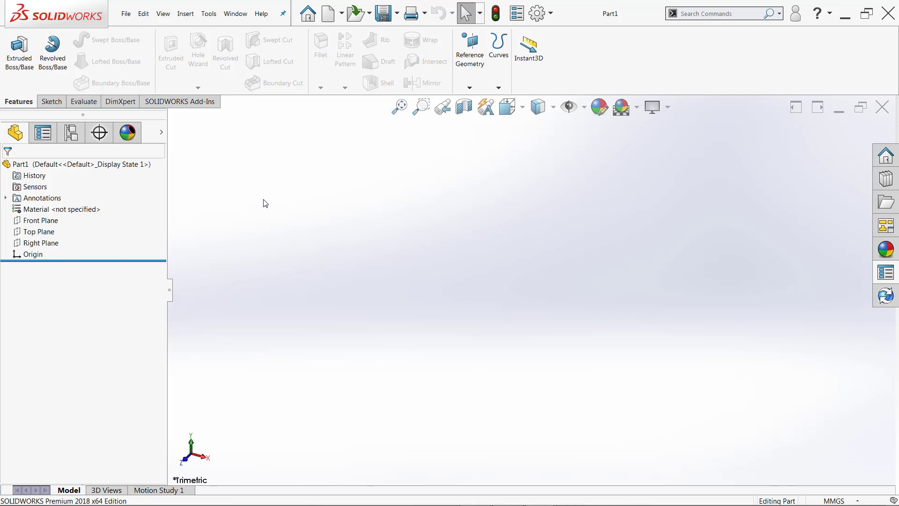
pyautogui.click(51, 102)
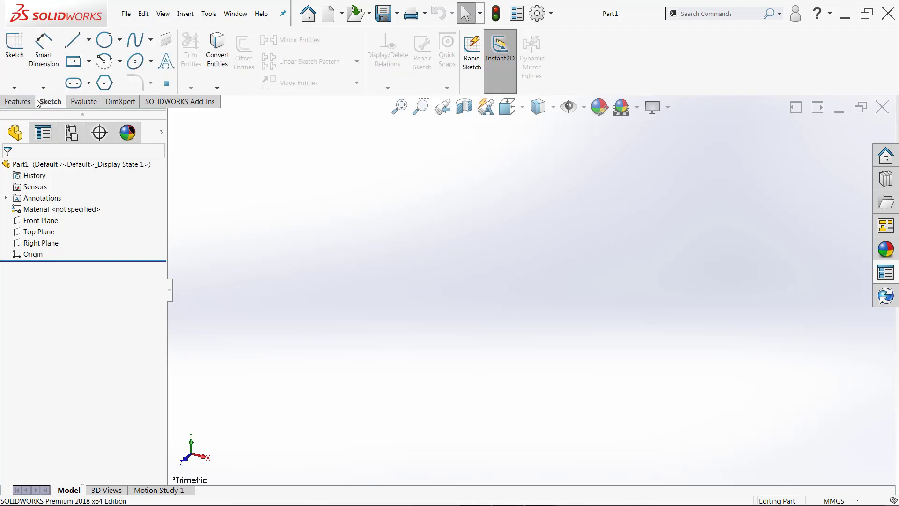
pyautogui.click(13, 47)
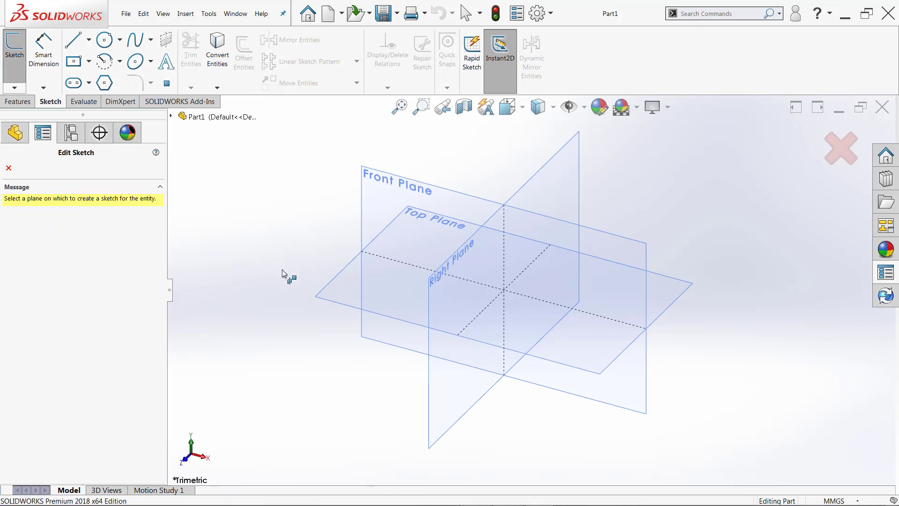
pyautogui.click(329, 286)
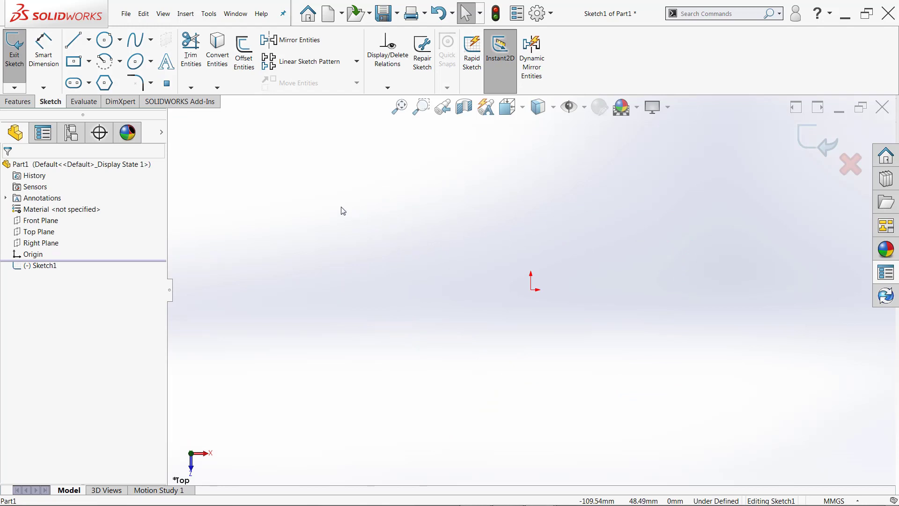
# Step: Sketch a center rectangle about 234 mm wide and 140 mm high, centred on the origin
pyautogui.click(89, 63)
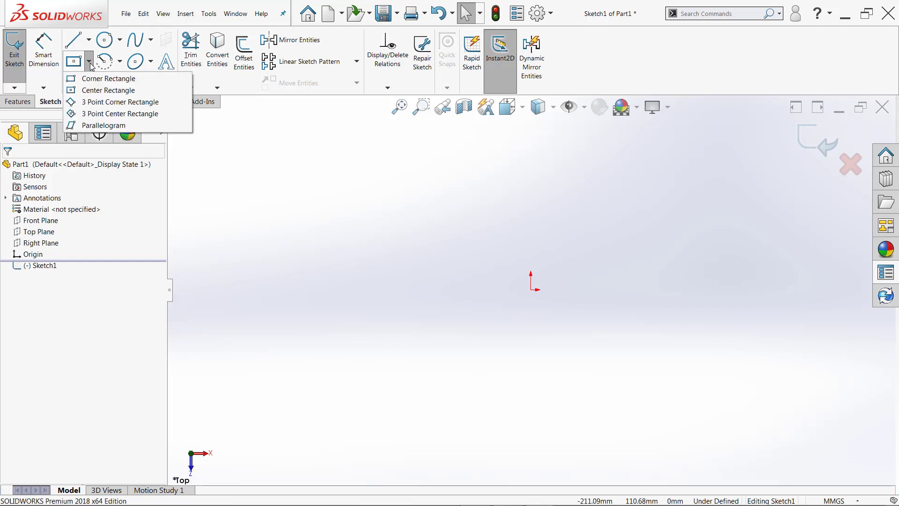
pyautogui.click(101, 90)
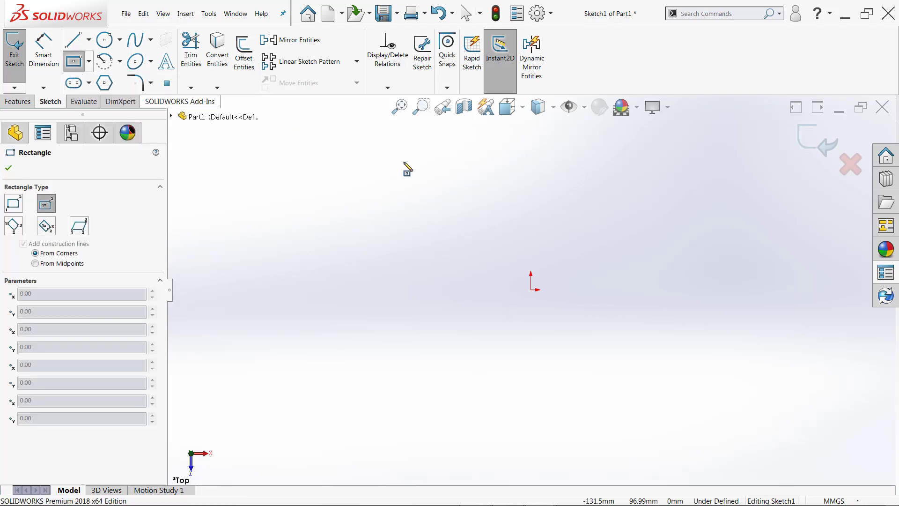
pyautogui.click(530, 290)
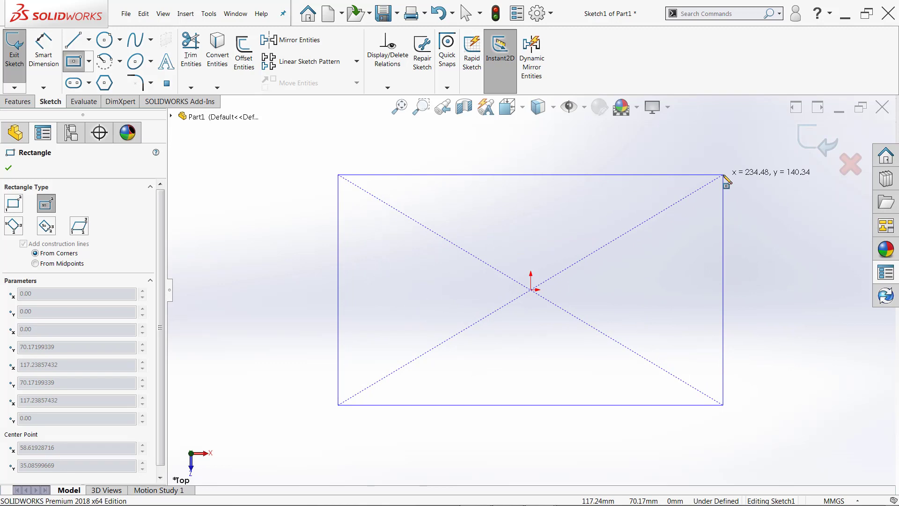
pyautogui.click(723, 175)
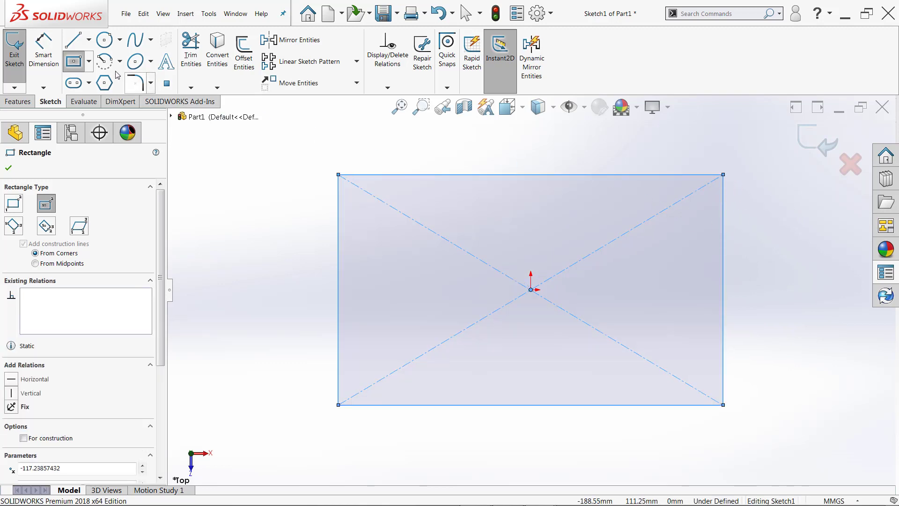
# Step: Dimension the rectangle's vertical side to 50 mm
pyautogui.click(49, 55)
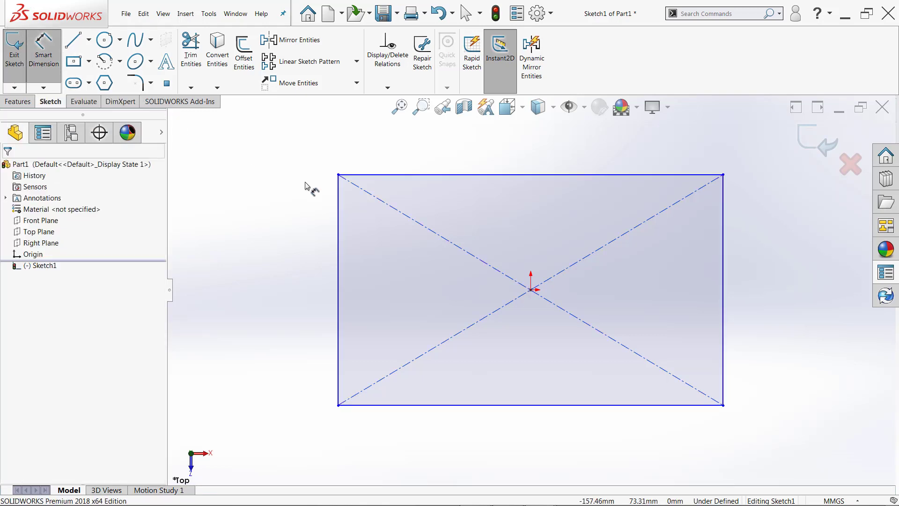
pyautogui.click(338, 223)
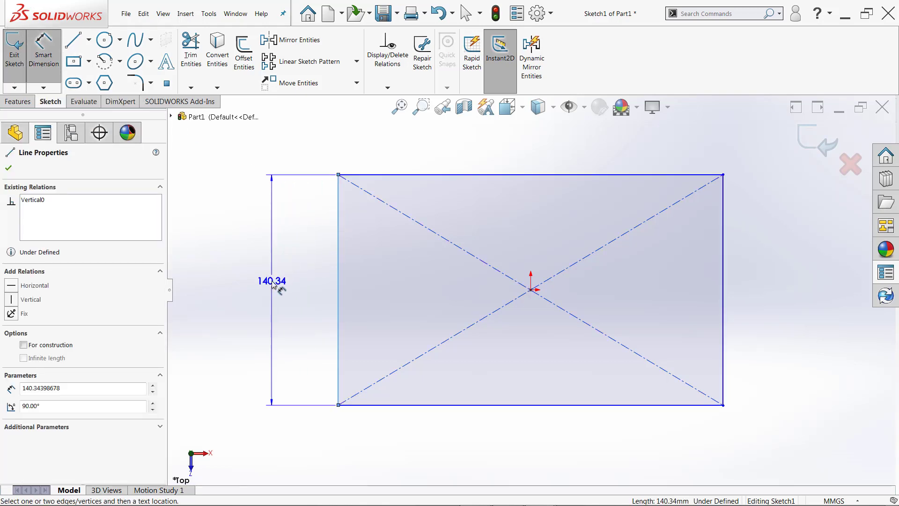
pyautogui.click(273, 284)
pyautogui.write('5')
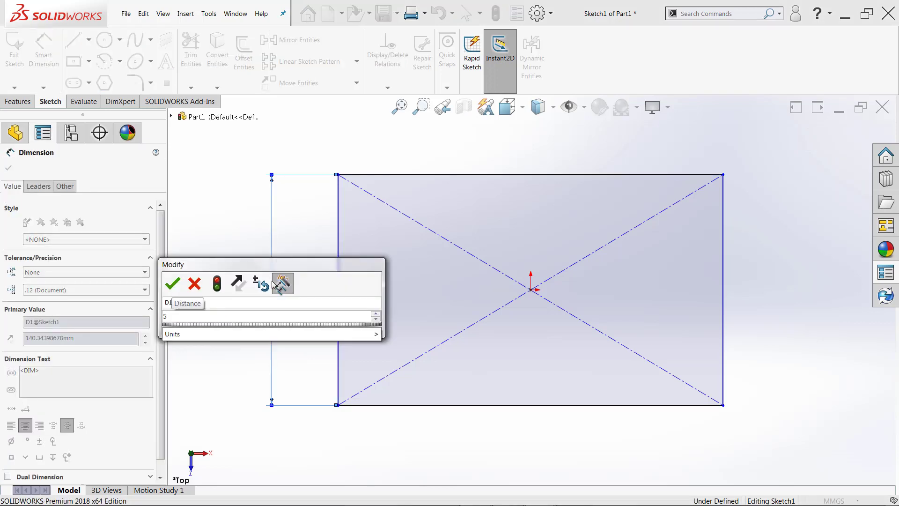
pyautogui.write('0')
pyautogui.click(174, 285)
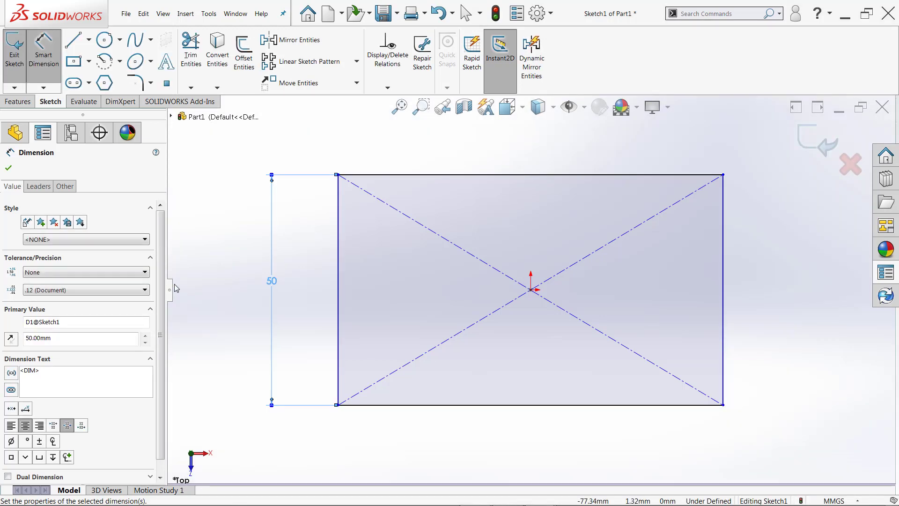
# Step: Dimension the rectangle's lower horizontal side to 100 mm and exit the sketch
pyautogui.click(579, 408)
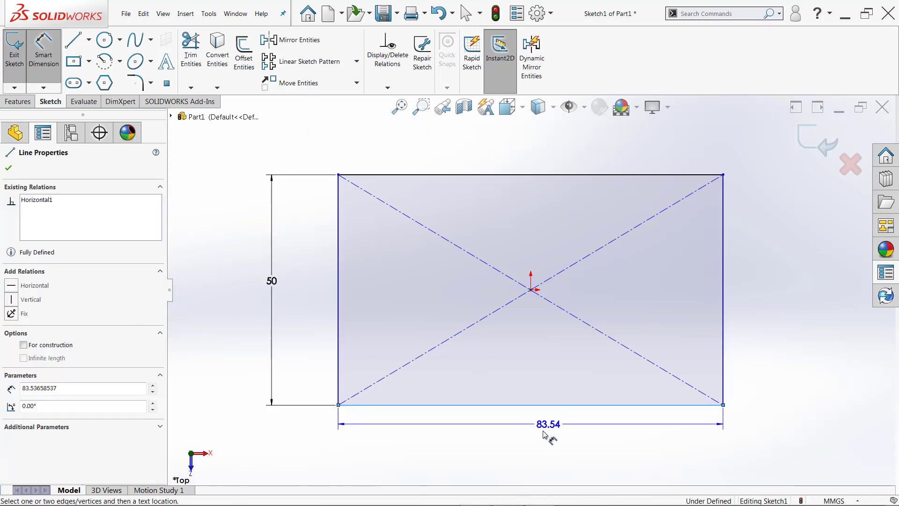
pyautogui.click(541, 442)
pyautogui.write('100')
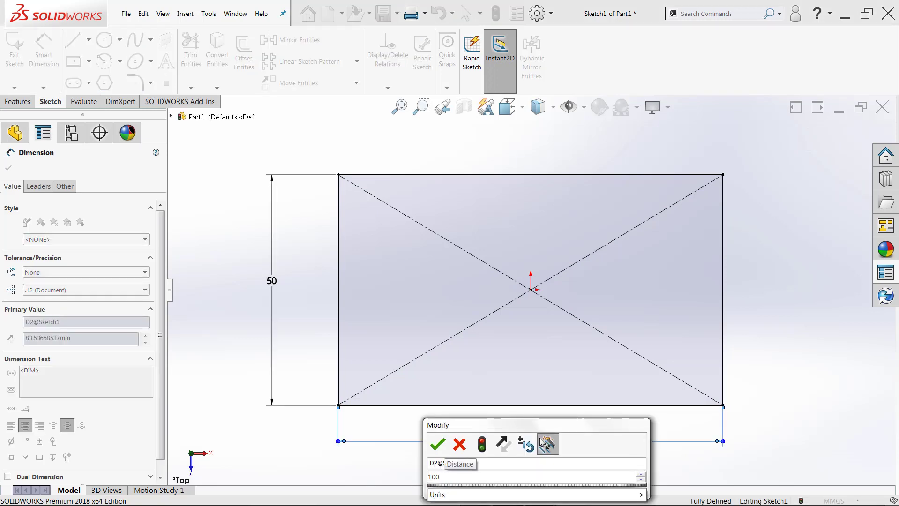
pyautogui.press('Return')
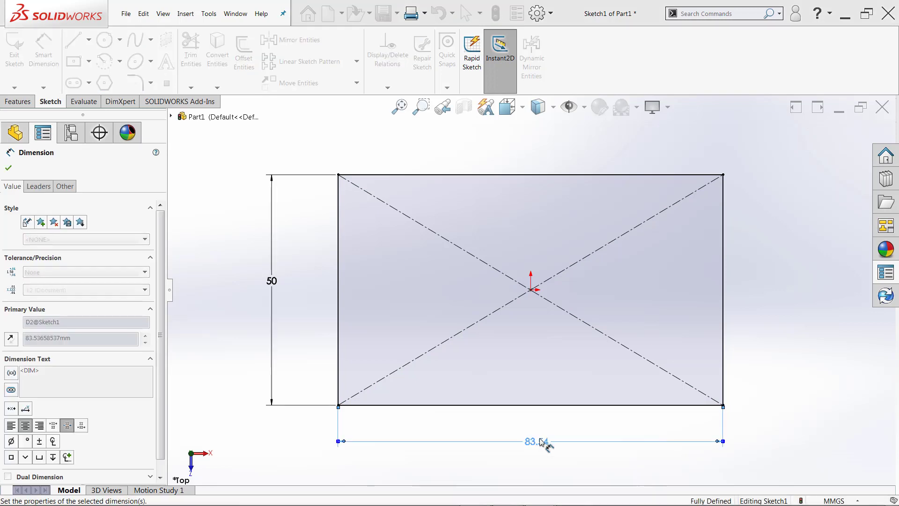
pyautogui.scroll(1, 555, 423)
pyautogui.scroll(-1, 564, 424)
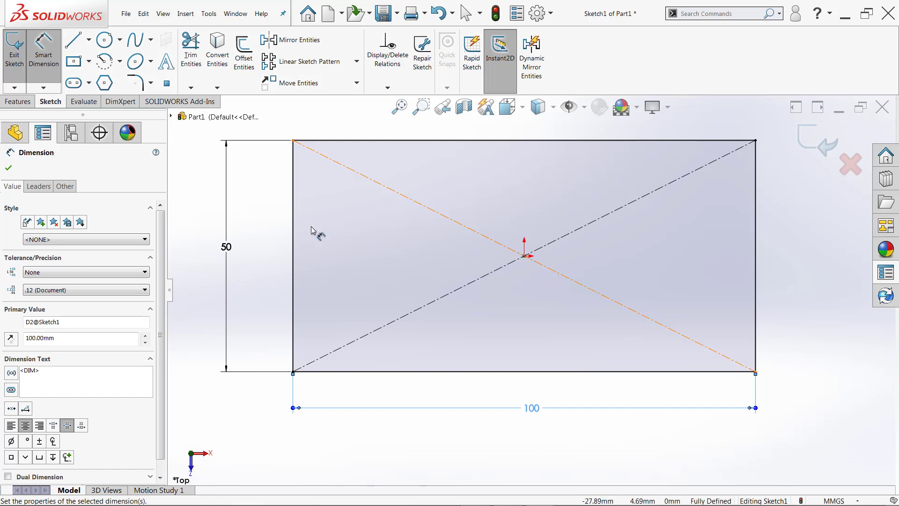
pyautogui.click(10, 168)
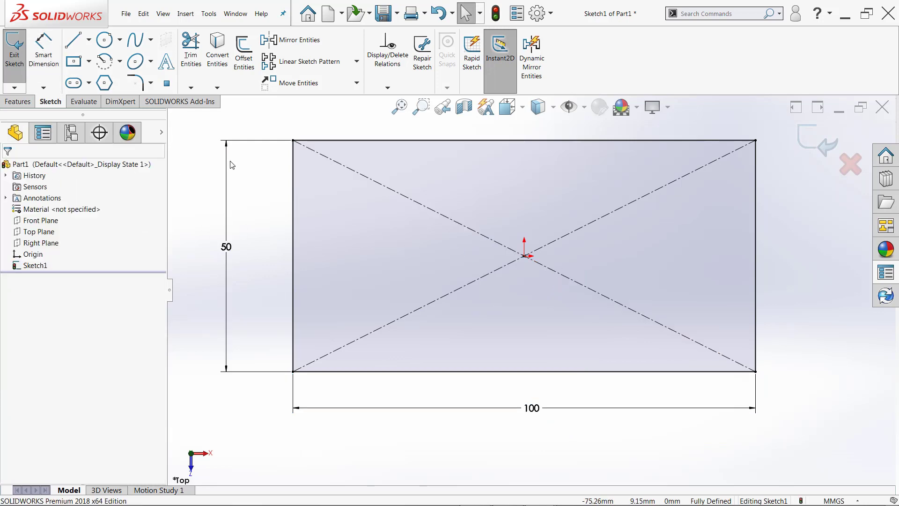
pyautogui.click(809, 143)
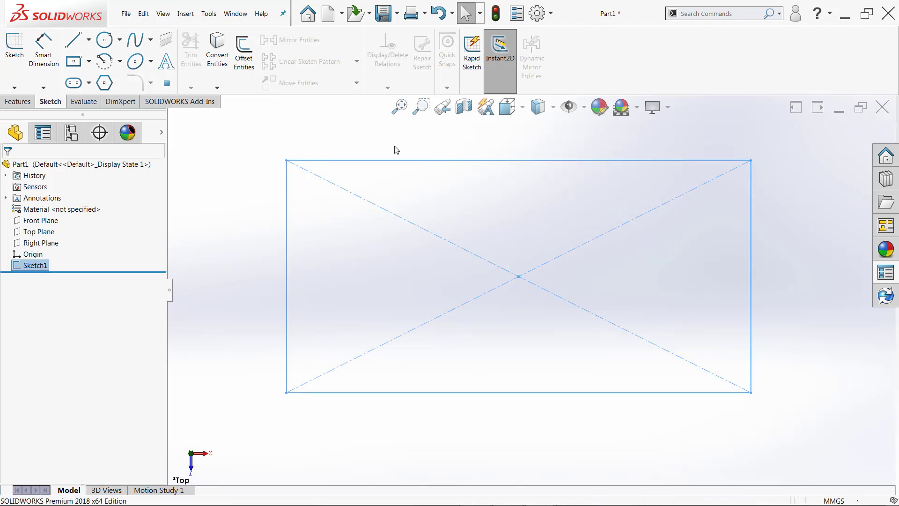
# Step: Start a Boss-Extrude using the existing rectangle sketch as the profile
pyautogui.click(17, 101)
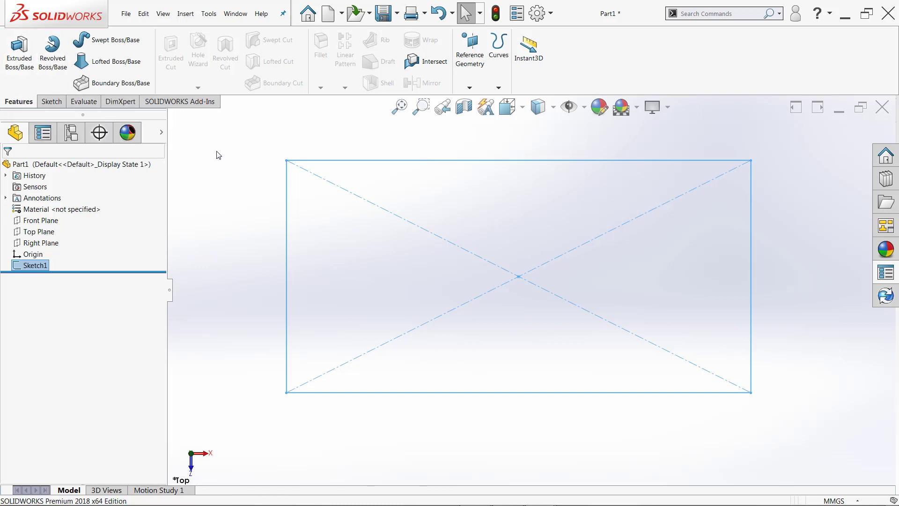
pyautogui.click(30, 269)
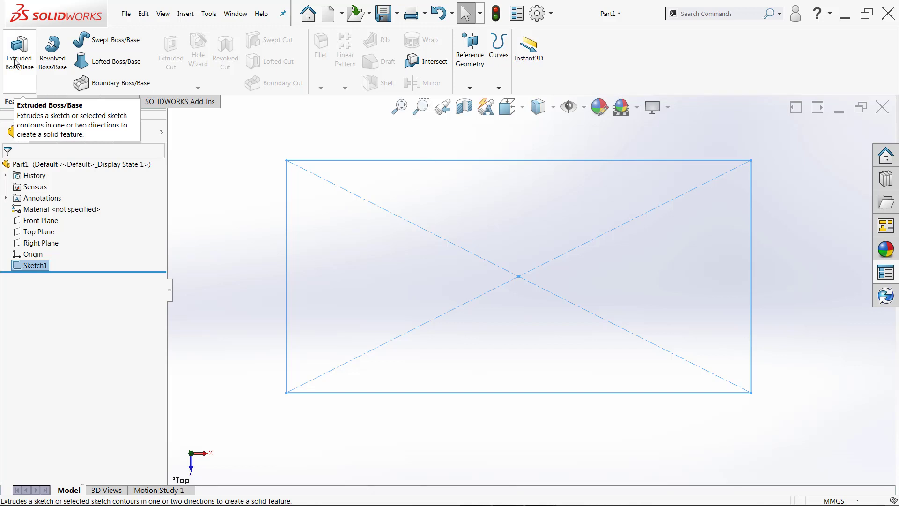
pyautogui.click(237, 202)
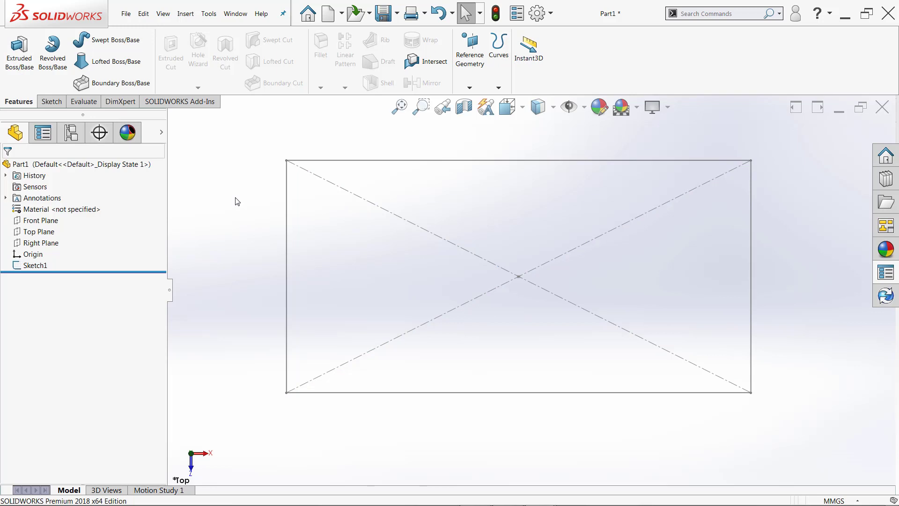
pyautogui.click(19, 50)
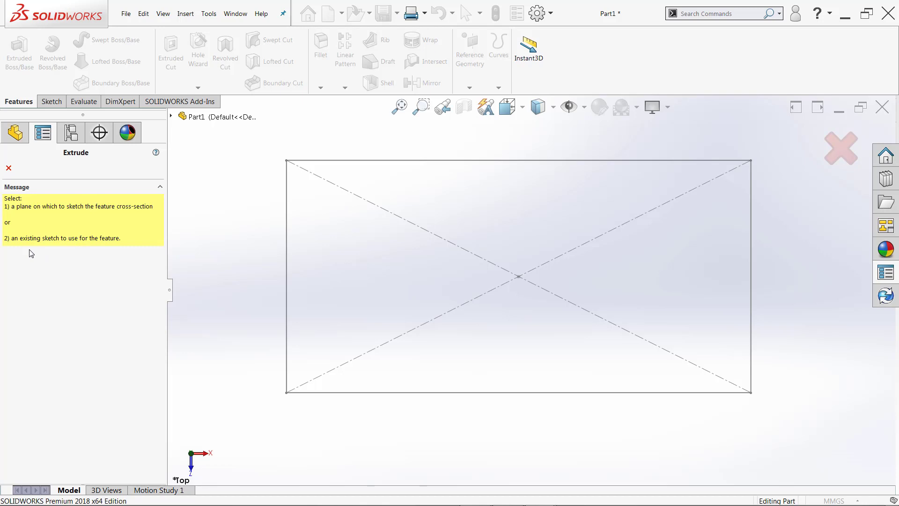
pyautogui.click(288, 236)
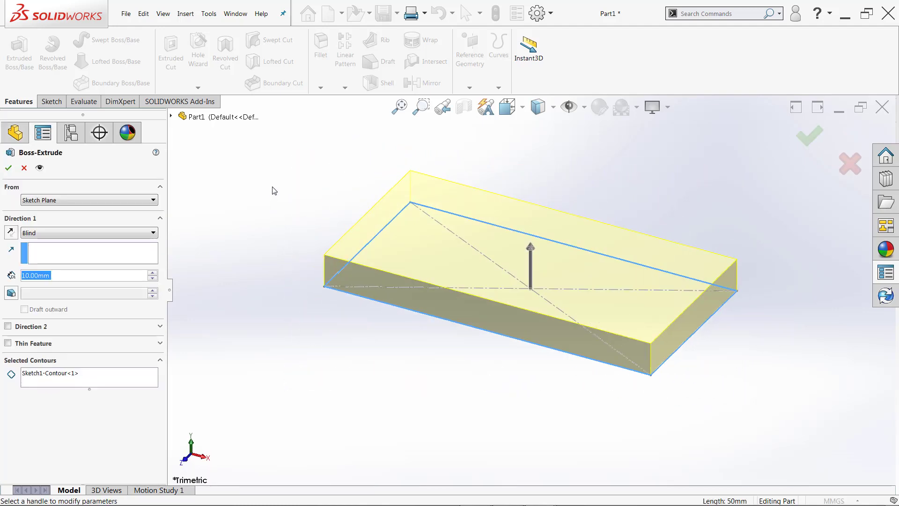
pyautogui.scroll(1, 392, 148)
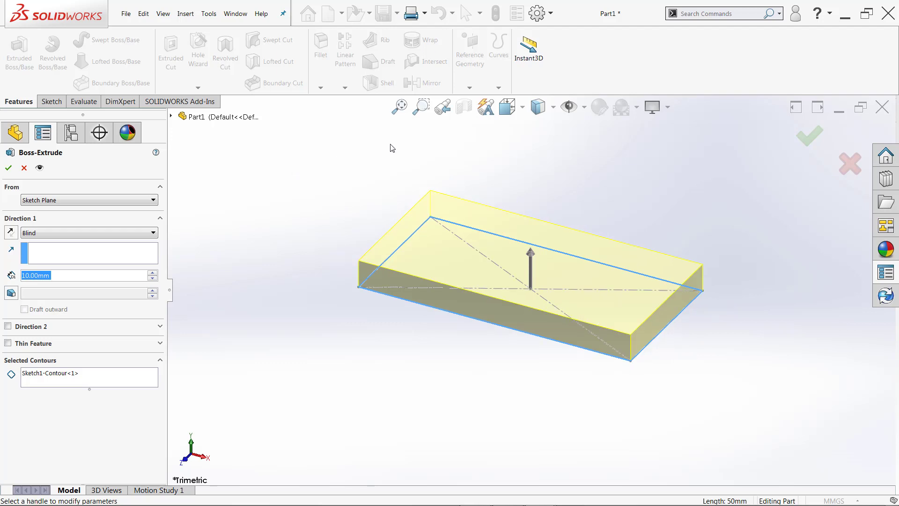
pyautogui.scroll(1, 392, 148)
pyautogui.scroll(-2, 592, 145)
pyautogui.scroll(2, 603, 143)
pyautogui.scroll(-1, 592, 149)
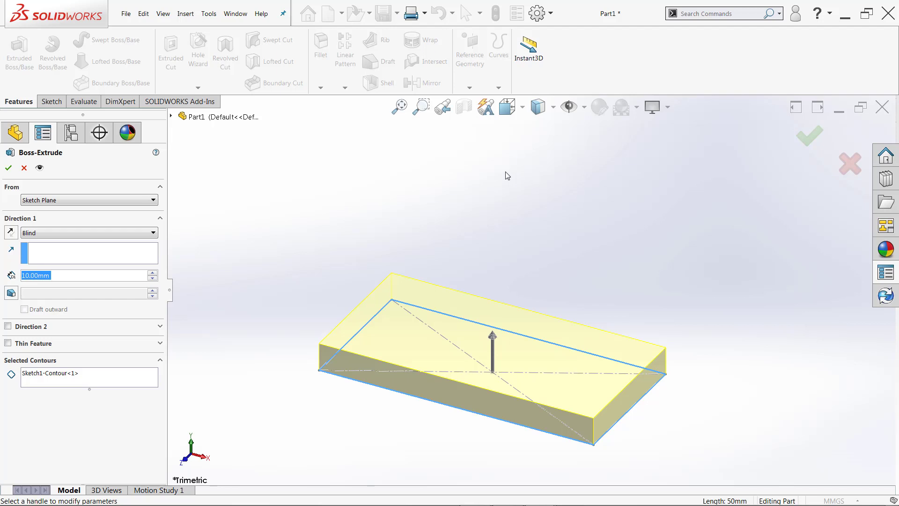
pyautogui.click(86, 200)
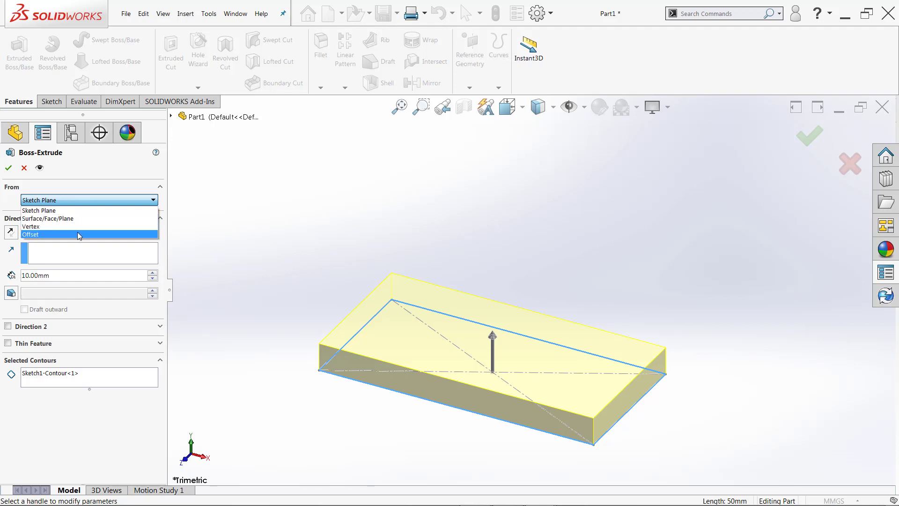
pyautogui.click(94, 187)
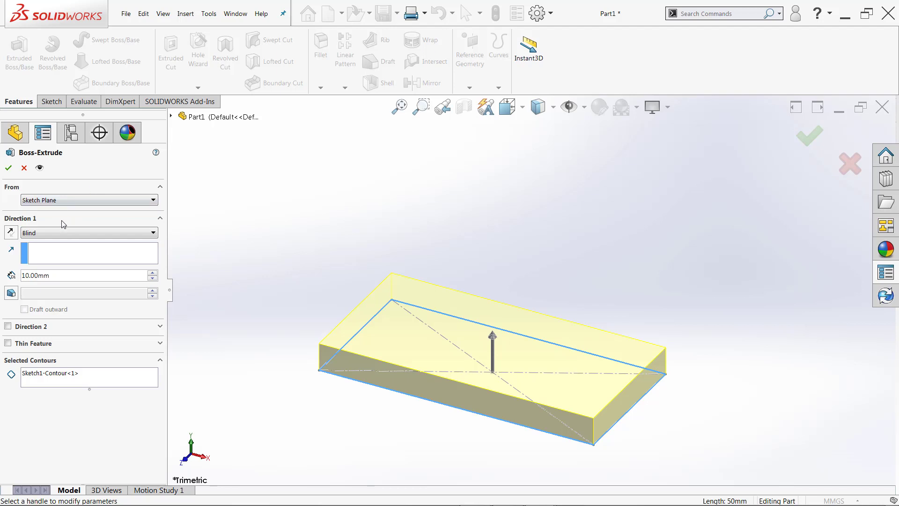
pyautogui.click(11, 232)
pyautogui.click(11, 233)
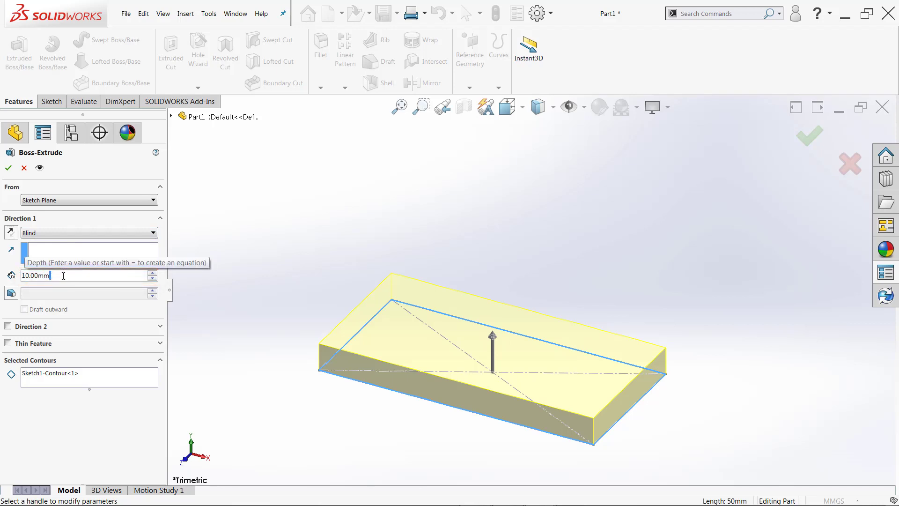
pyautogui.click(99, 235)
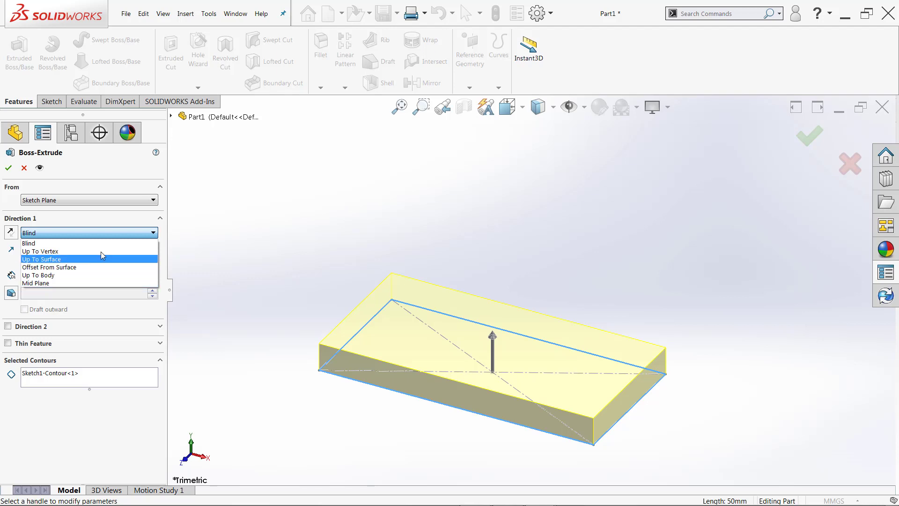
pyautogui.click(104, 232)
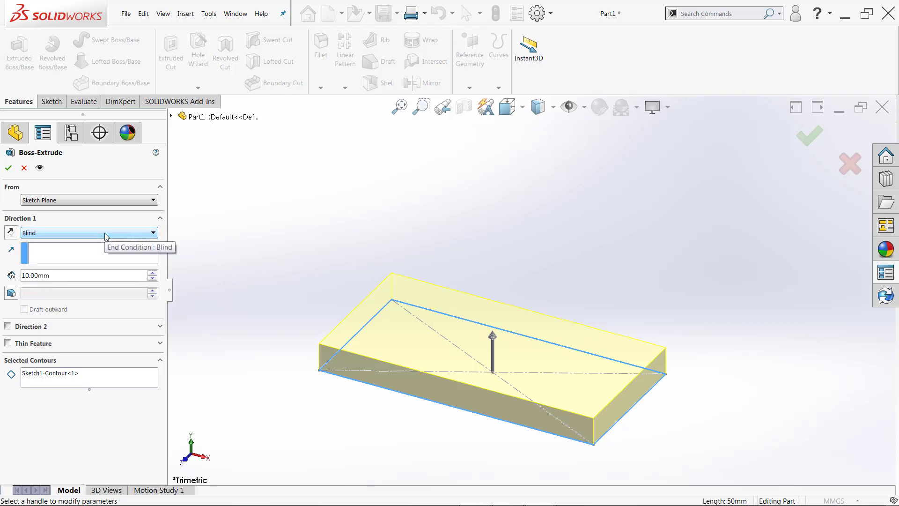
# Step: Set the depth of the rectangle's blind extrusion to 100 mm
pyautogui.doubleClick(62, 277)
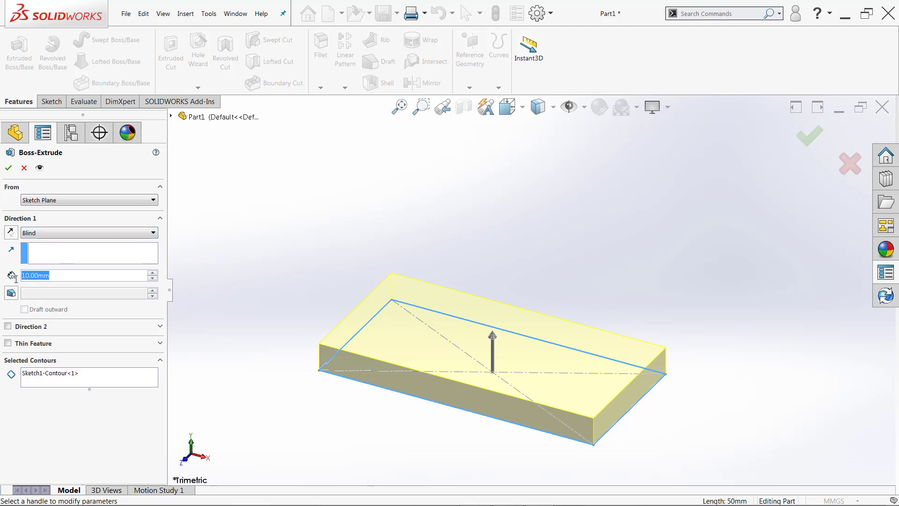
pyautogui.write('100')
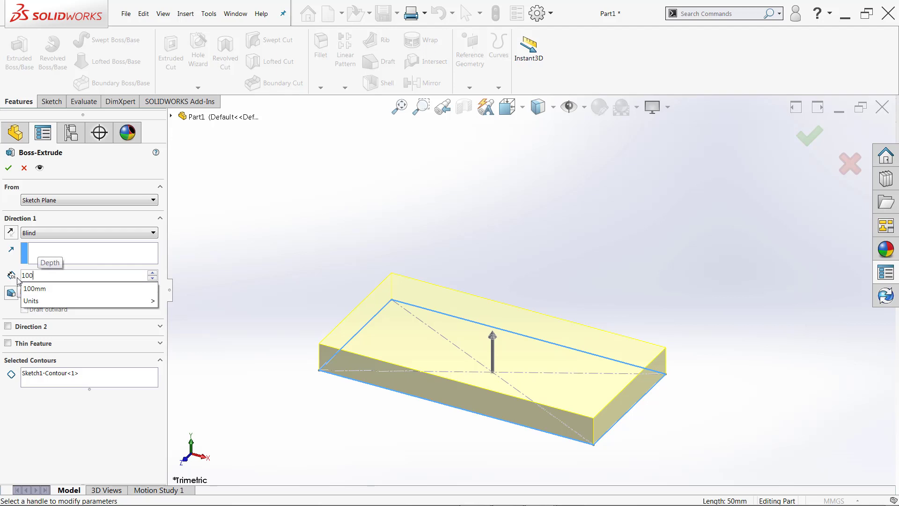
pyautogui.press('Return')
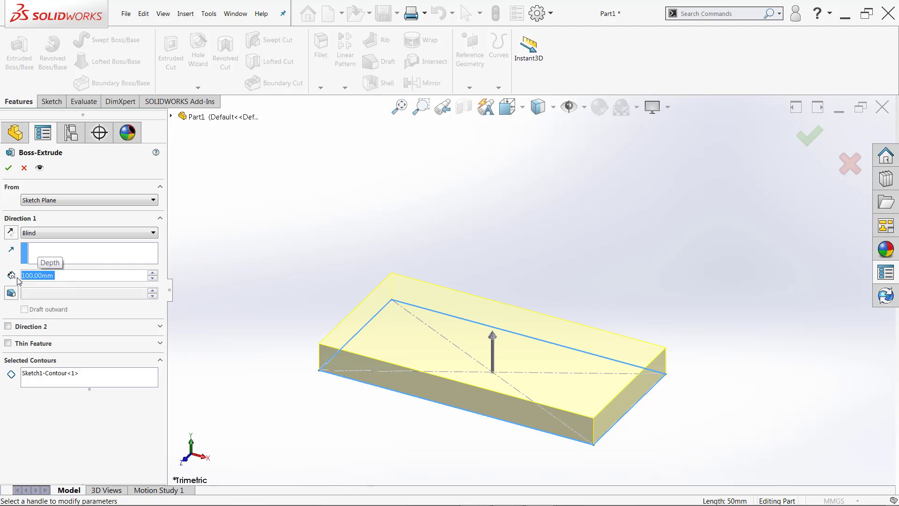
pyautogui.scroll(3, 521, 159)
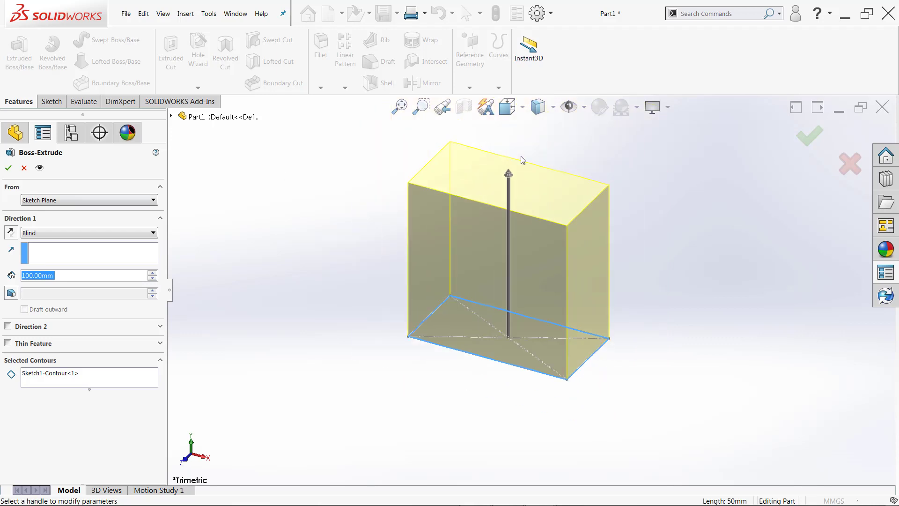
pyautogui.scroll(-2, 534, 202)
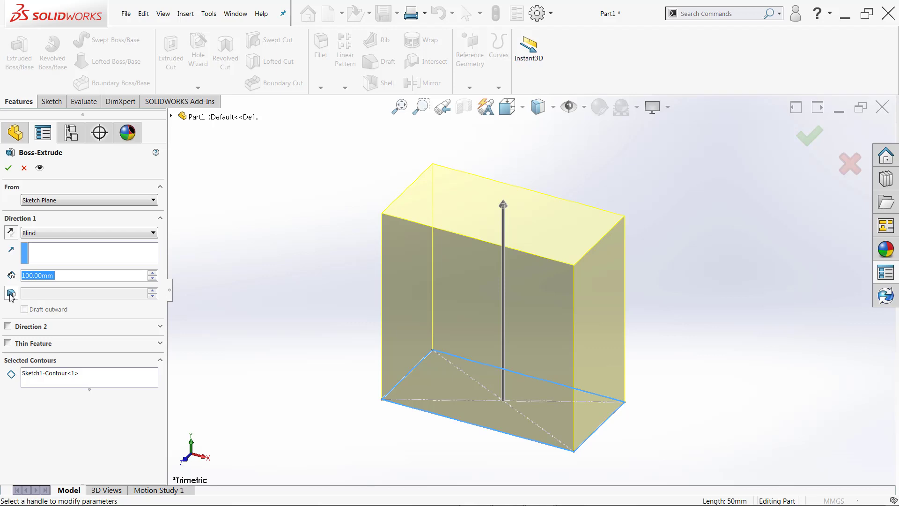
# Step: Turn on draft for the extrusion and set an inward draft angle of 5 degrees
pyautogui.click(11, 294)
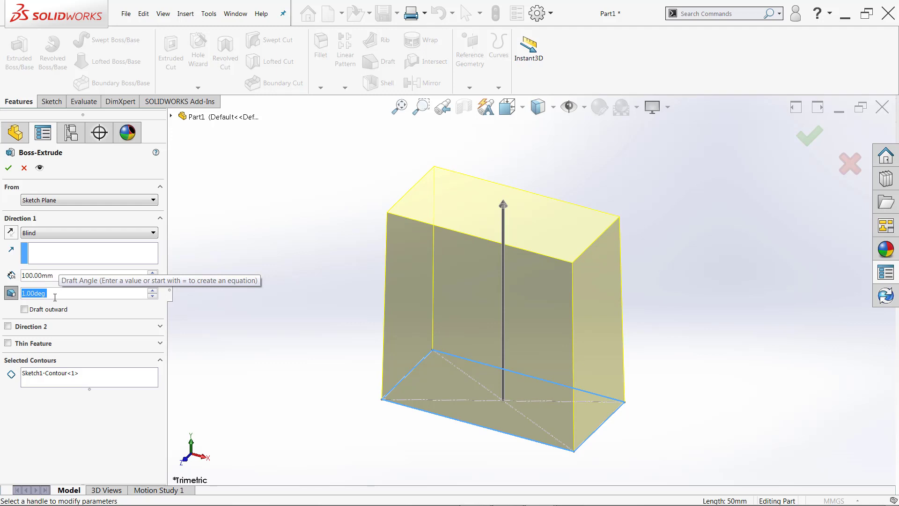
pyautogui.write('5')
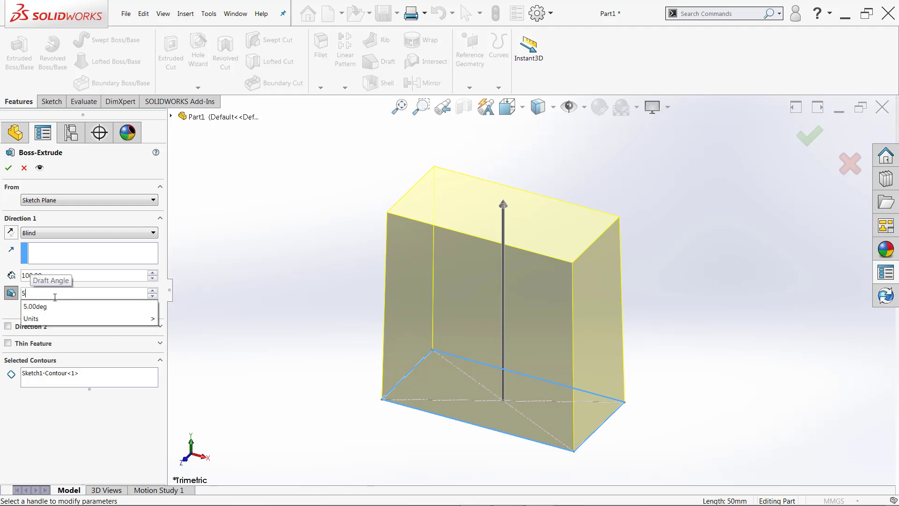
pyautogui.press('Return')
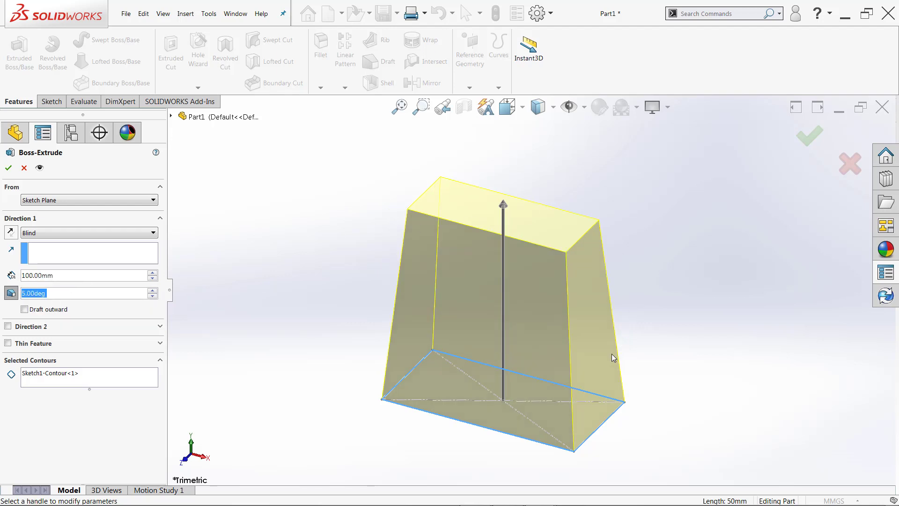
pyautogui.scroll(-2, 599, 378)
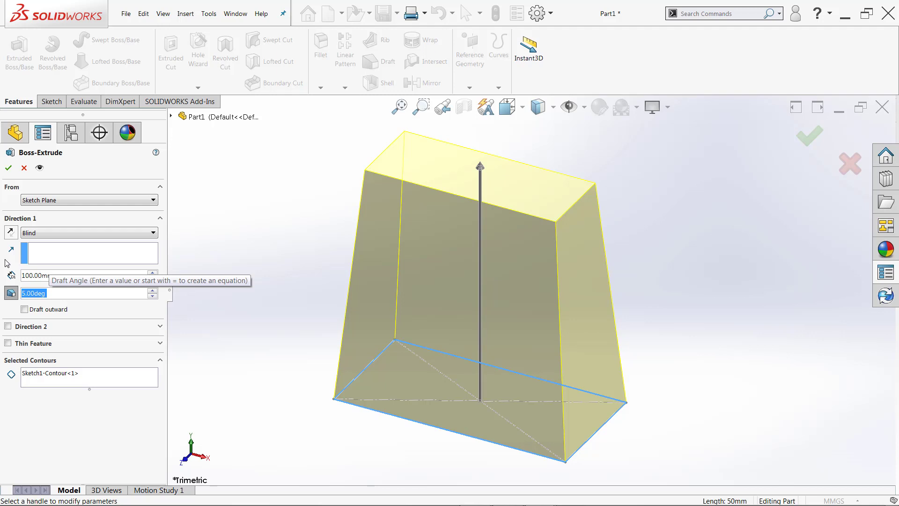
# Step: Leave the second direction and thin feature options off and accept the drafted extrusion
pyautogui.click(51, 255)
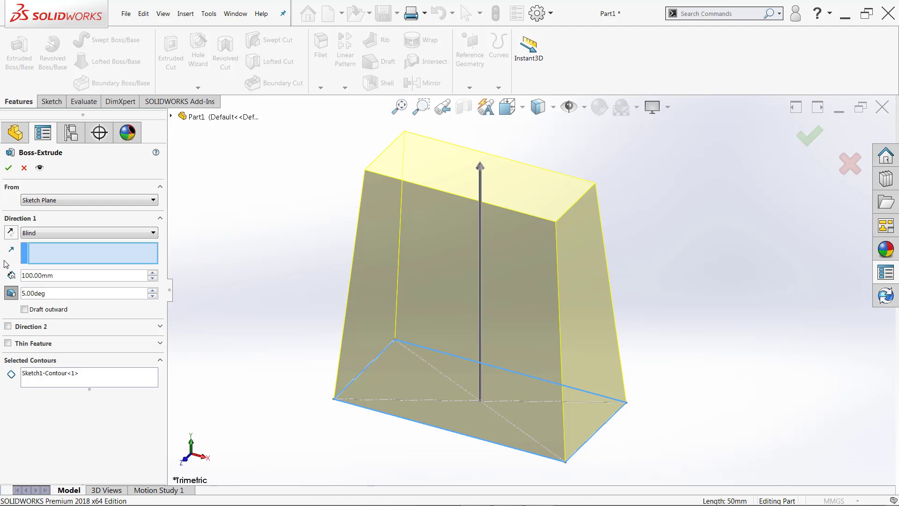
pyautogui.click(159, 328)
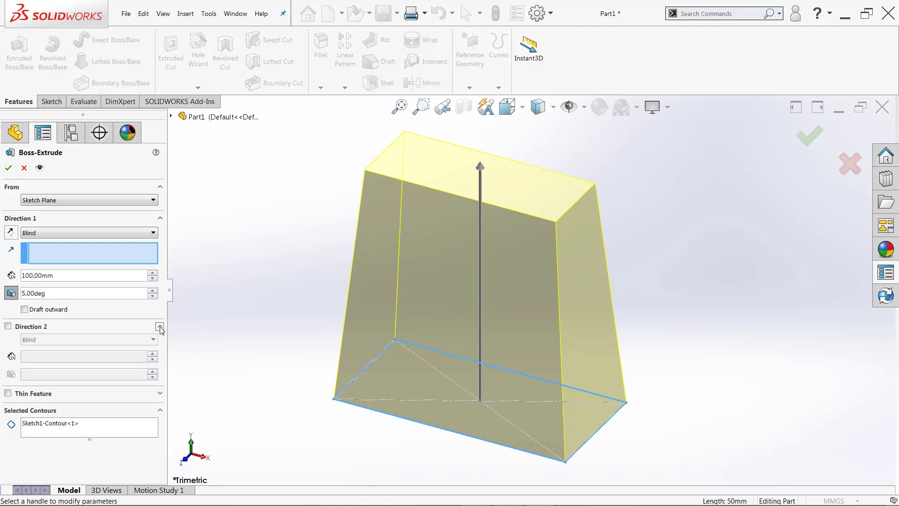
pyautogui.click(160, 328)
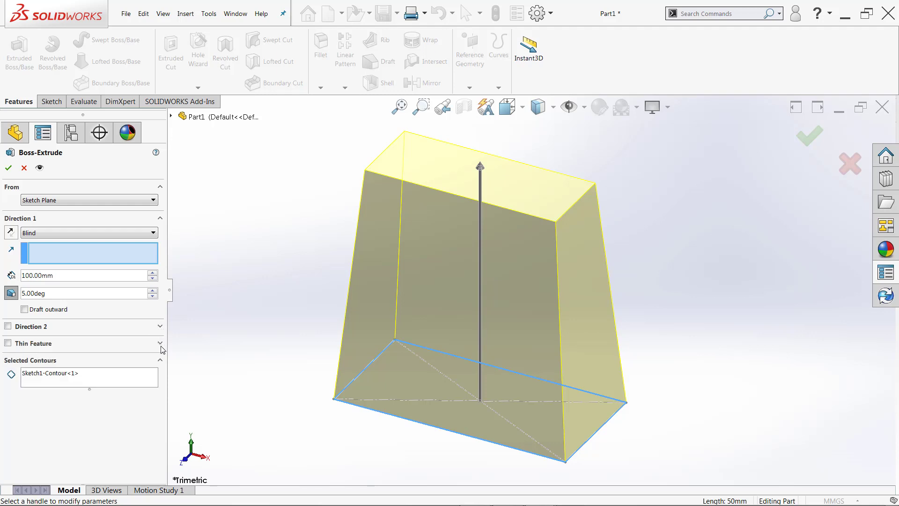
pyautogui.click(160, 344)
pyautogui.click(160, 345)
pyautogui.click(8, 168)
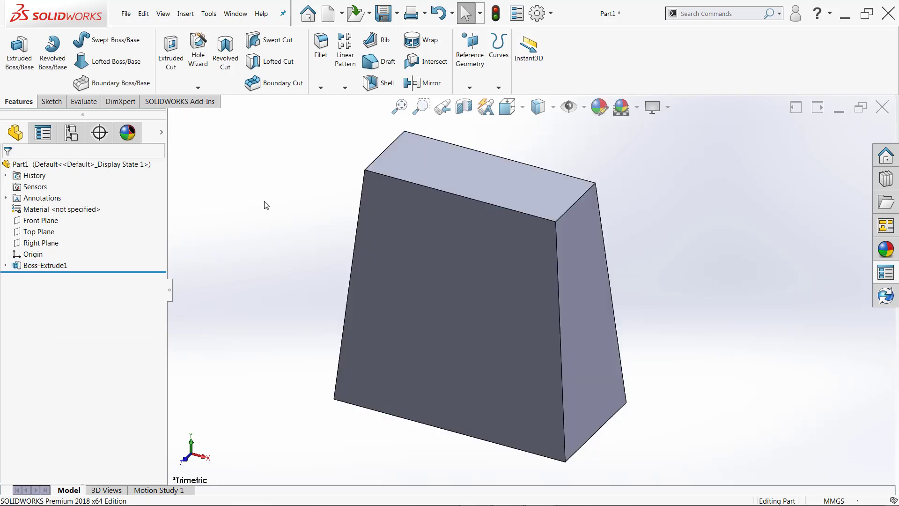
# Step: Start a manual constant-size fillet on the tapered block with symmetric parameters
pyautogui.scroll(-1, 271, 205)
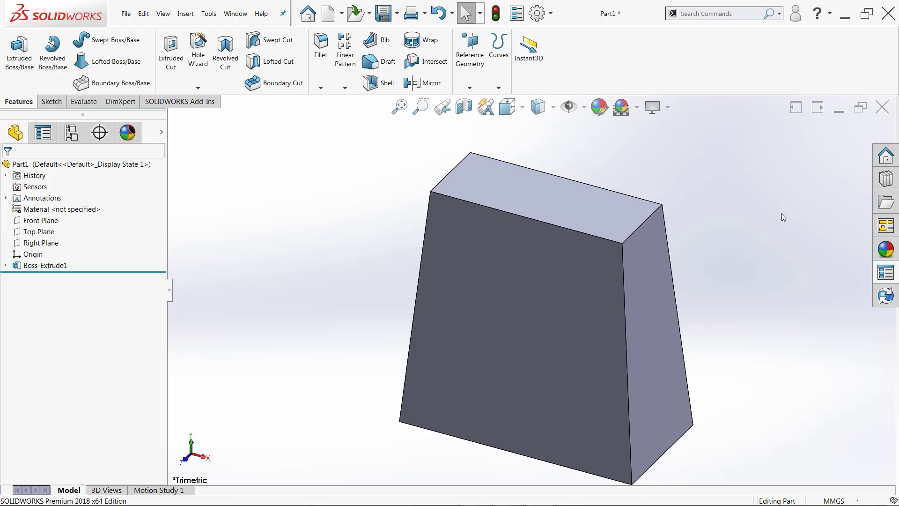
pyautogui.moveTo(752, 283); pyautogui.dragTo(736, 297, button='middle')
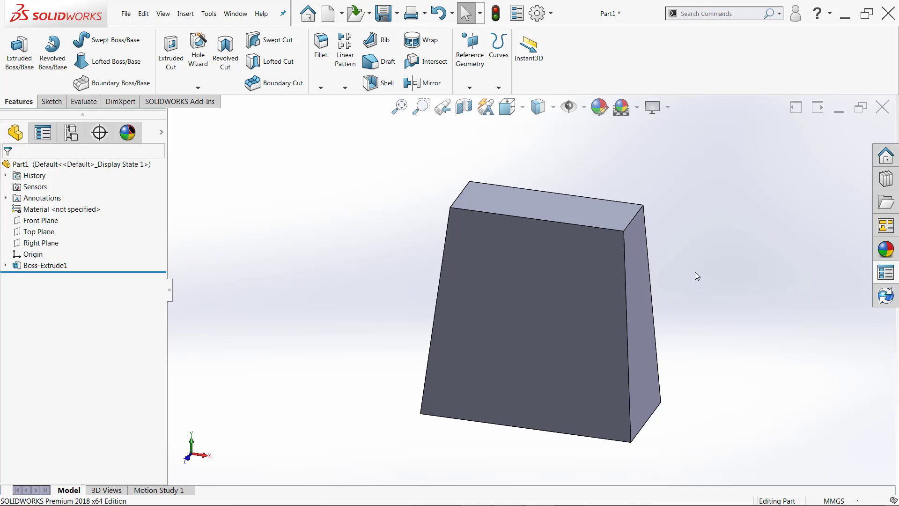
pyautogui.moveTo(695, 275)
pyautogui.mouseDown(button='middle')
pyautogui.moveTo(693, 248)
pyautogui.moveTo(684, 285)
pyautogui.mouseUp(button='middle')
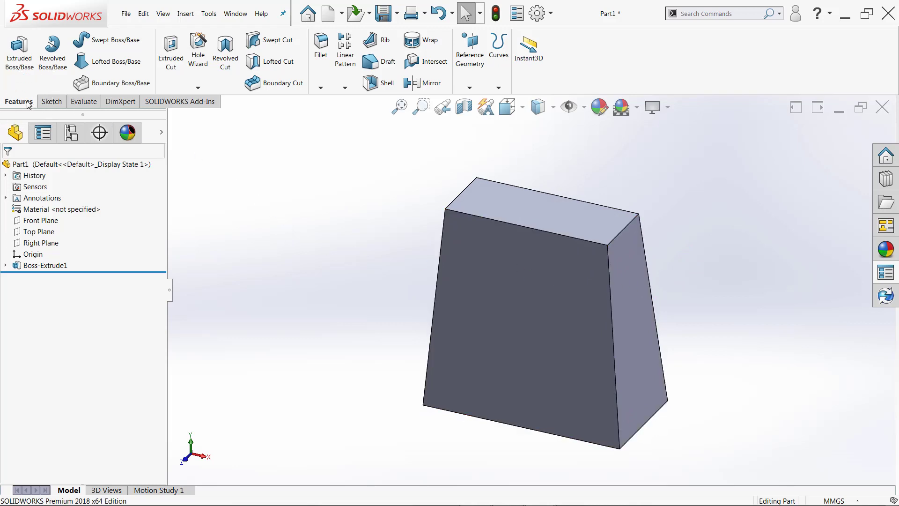
pyautogui.click(313, 61)
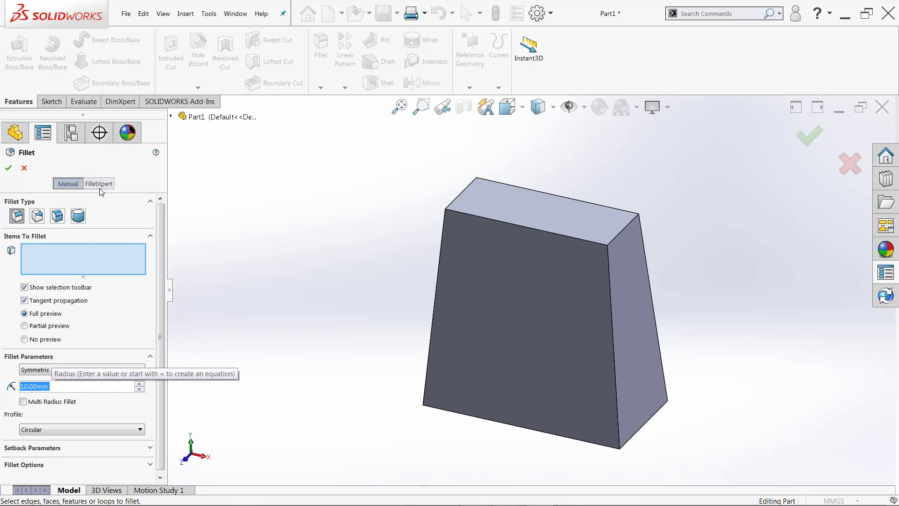
pyautogui.click(63, 186)
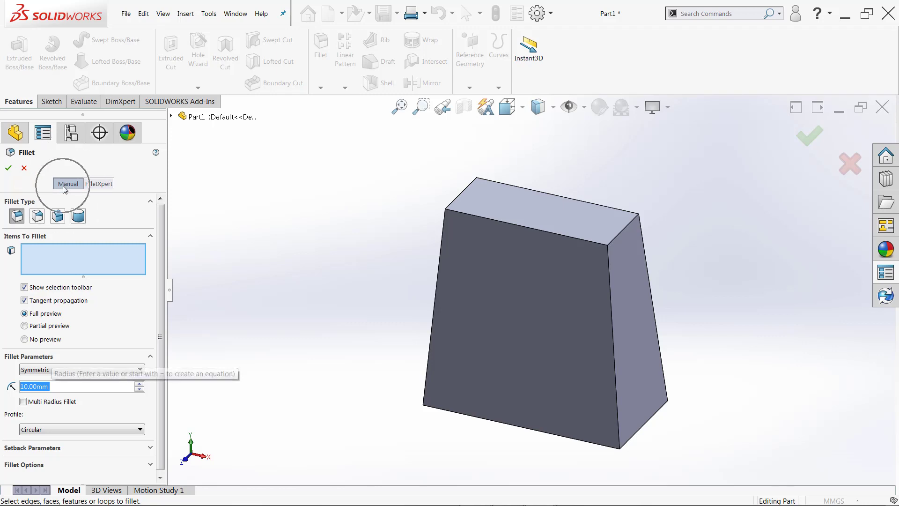
pyautogui.click(17, 216)
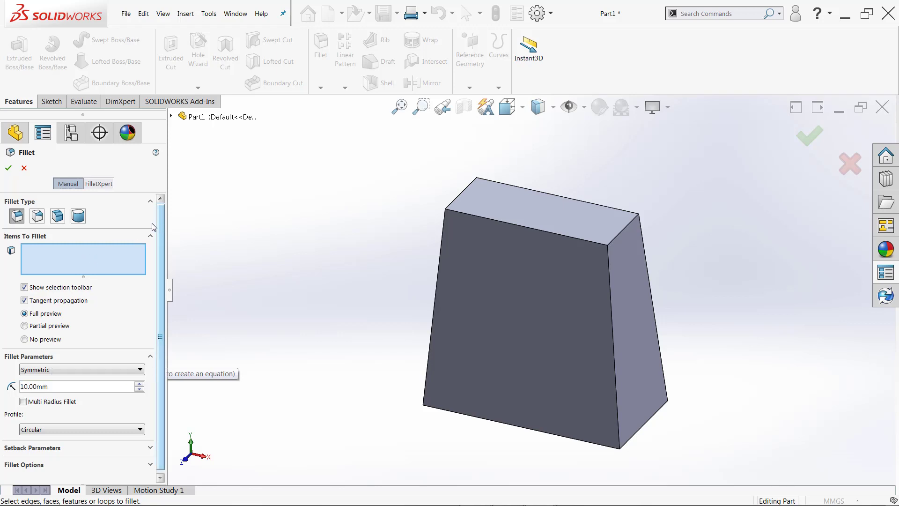
pyautogui.click(66, 257)
pyautogui.click(31, 370)
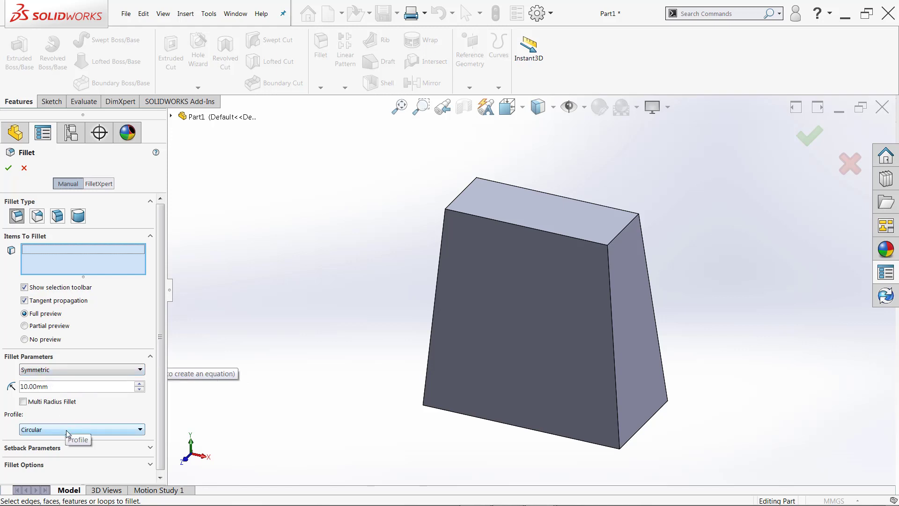
# Step: Select the block's four slanted corner edges and fillet them with a 10 mm radius and circular profile
pyautogui.click(440, 249)
pyautogui.click(611, 290)
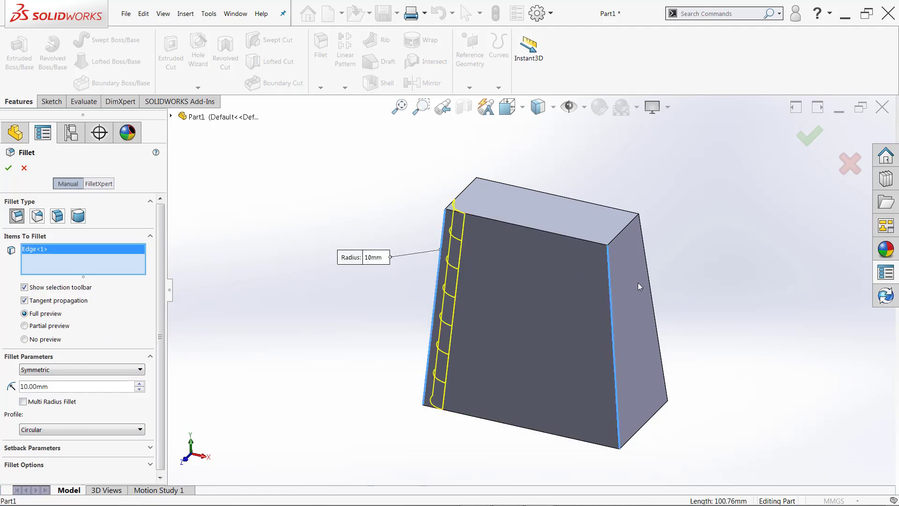
pyautogui.click(643, 237)
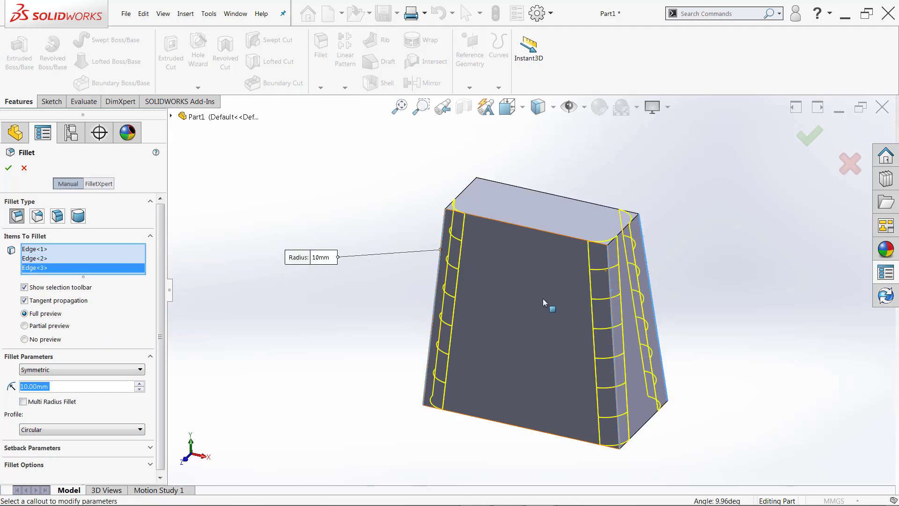
pyautogui.moveTo(543, 299); pyautogui.dragTo(494, 263, button='middle')
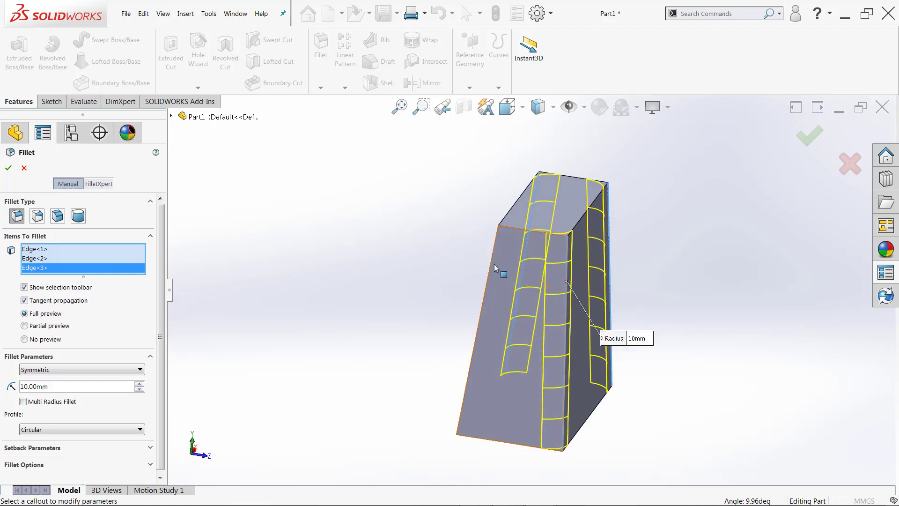
pyautogui.click(492, 257)
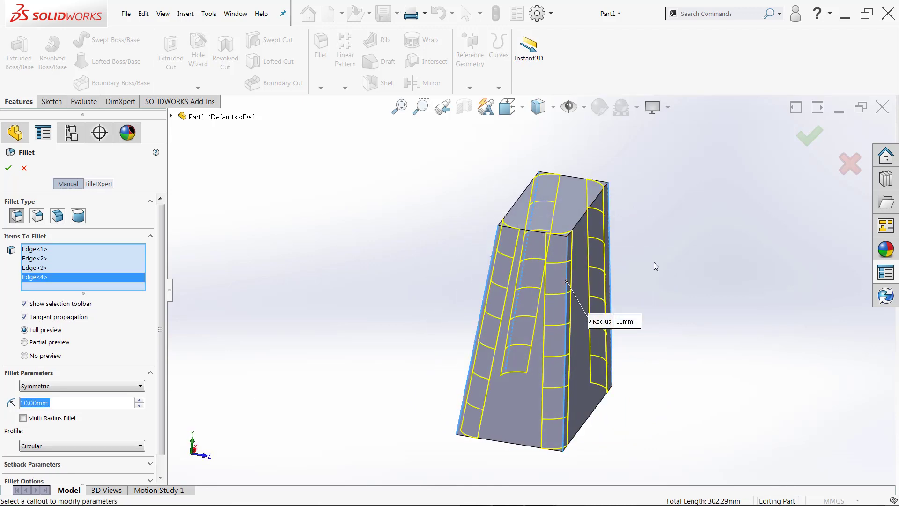
pyautogui.moveTo(653, 262); pyautogui.dragTo(529, 302, button='middle')
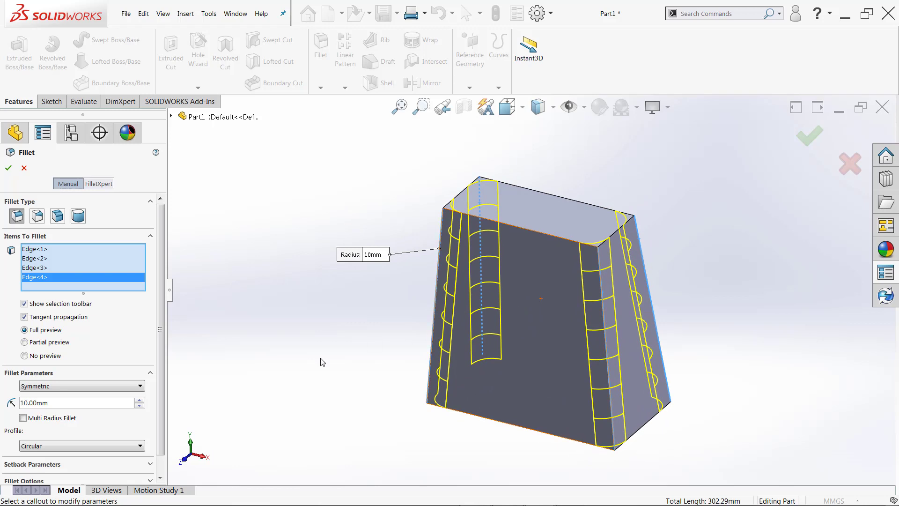
pyautogui.moveTo(48, 403); pyautogui.dragTo(20, 403)
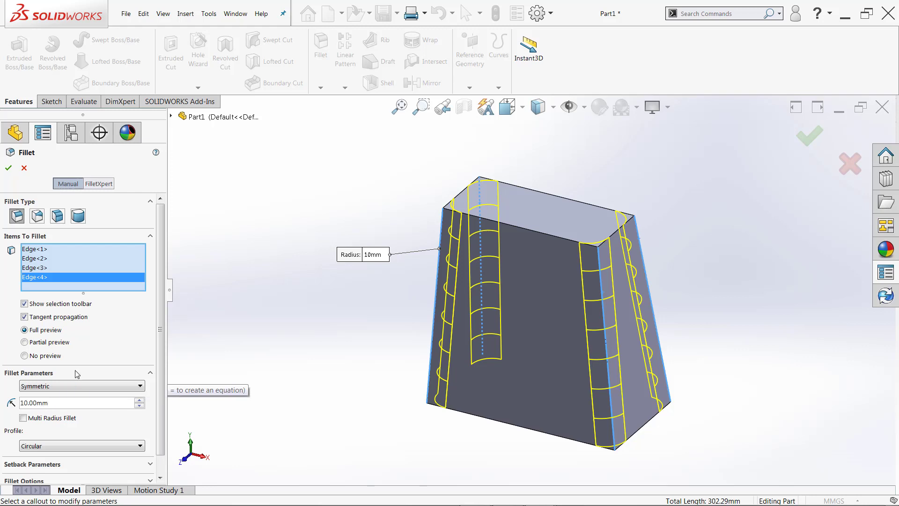
pyautogui.click(8, 169)
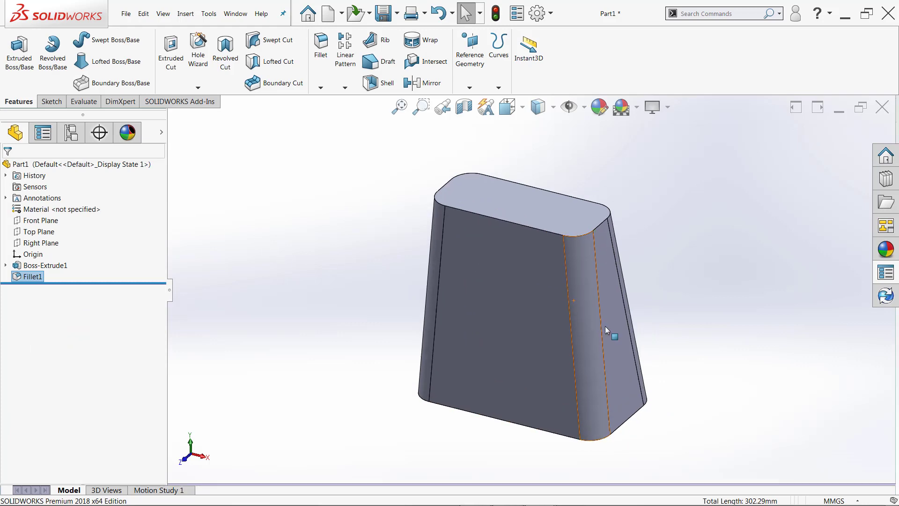
# Step: Fillet all edges around the block's top face with a 5 mm radius
pyautogui.moveTo(605, 326); pyautogui.dragTo(576, 296, button='middle')
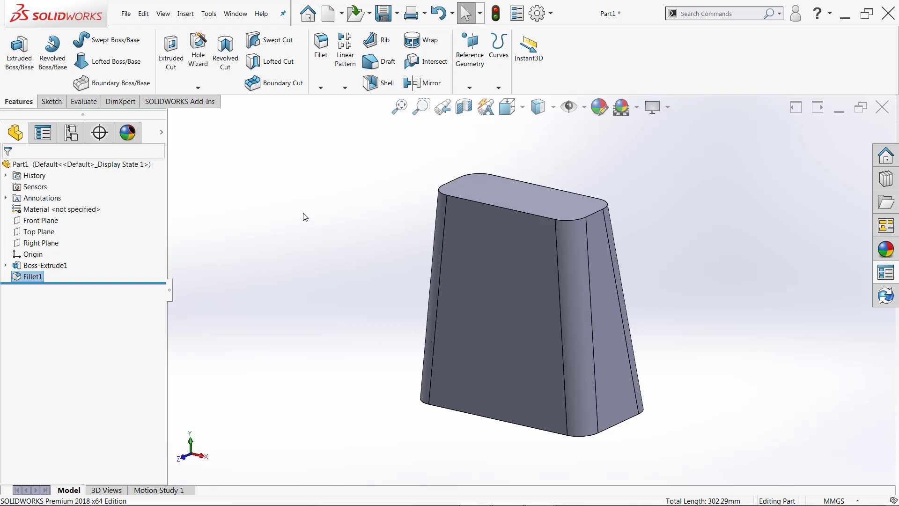
pyautogui.click(326, 71)
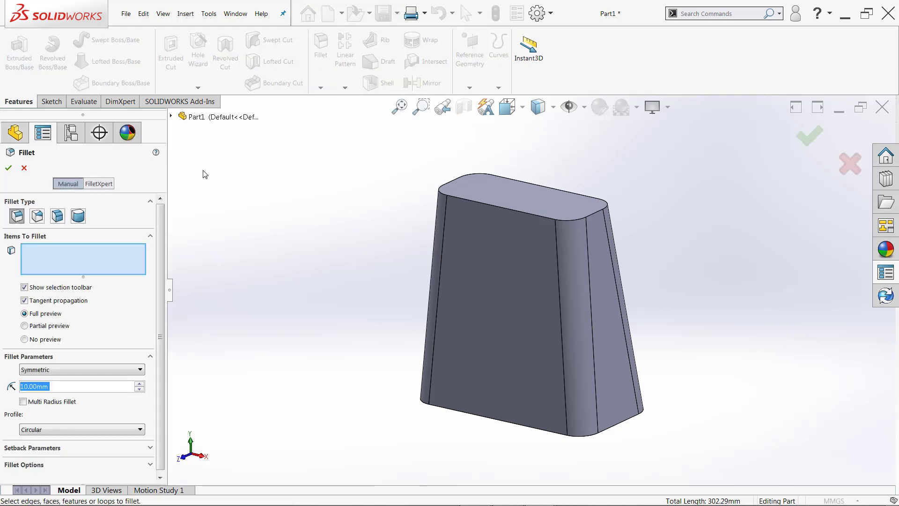
pyautogui.moveTo(322, 244); pyautogui.dragTo(356, 265, button='middle')
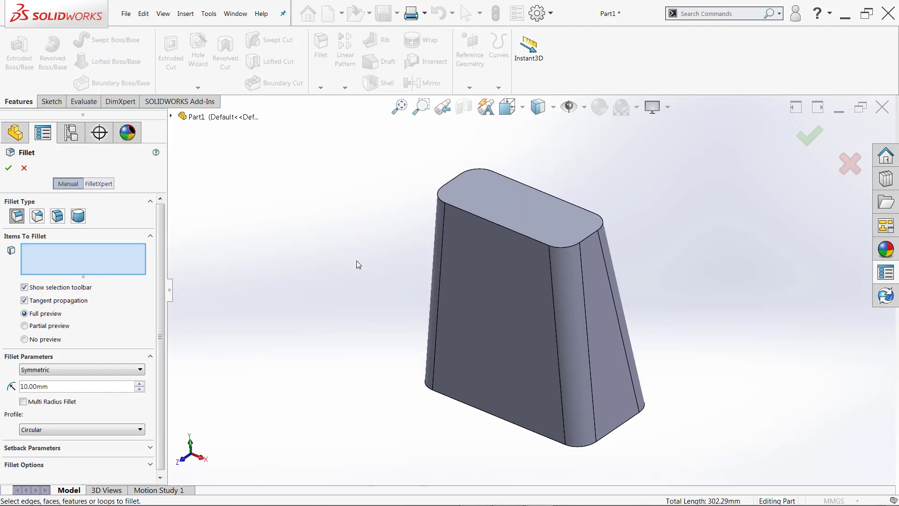
pyautogui.click(500, 201)
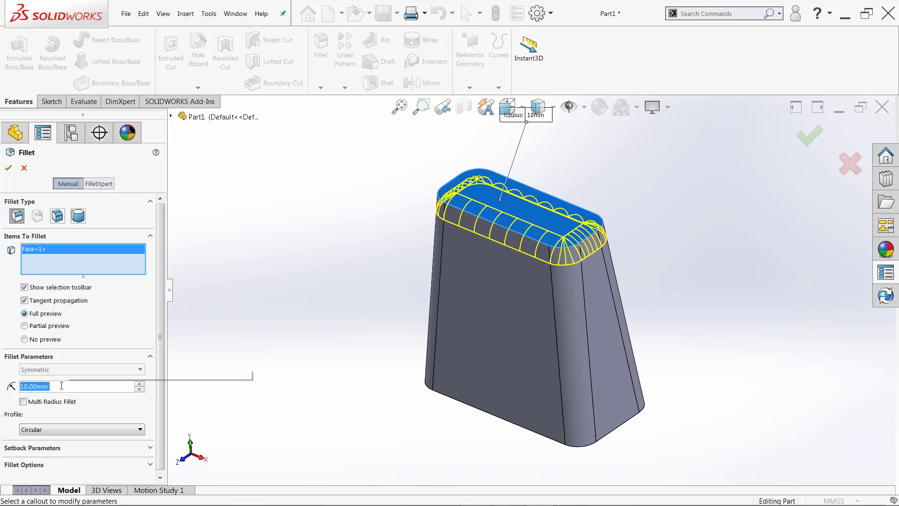
pyautogui.write('5')
pyautogui.press('Return')
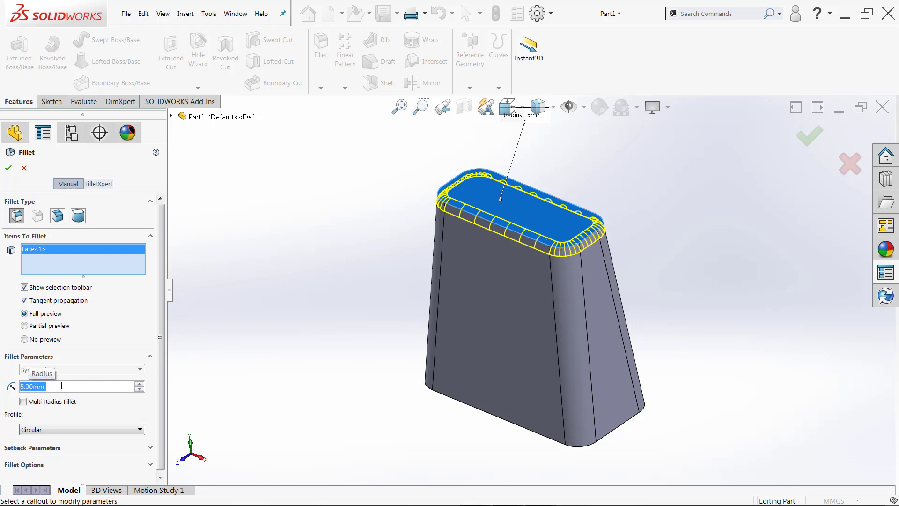
pyautogui.click(8, 168)
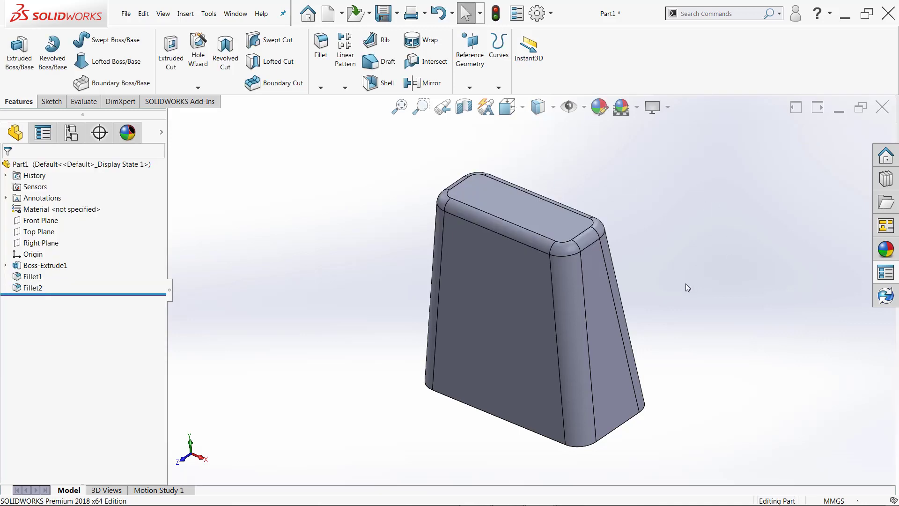
# Step: Open the slanted corner-edge fillet for editing, review its edges and radius, and close it
pyautogui.moveTo(695, 250)
pyautogui.mouseDown(button='middle')
pyautogui.moveTo(682, 206)
pyautogui.moveTo(708, 229)
pyautogui.moveTo(681, 259)
pyautogui.mouseUp(button='middle')
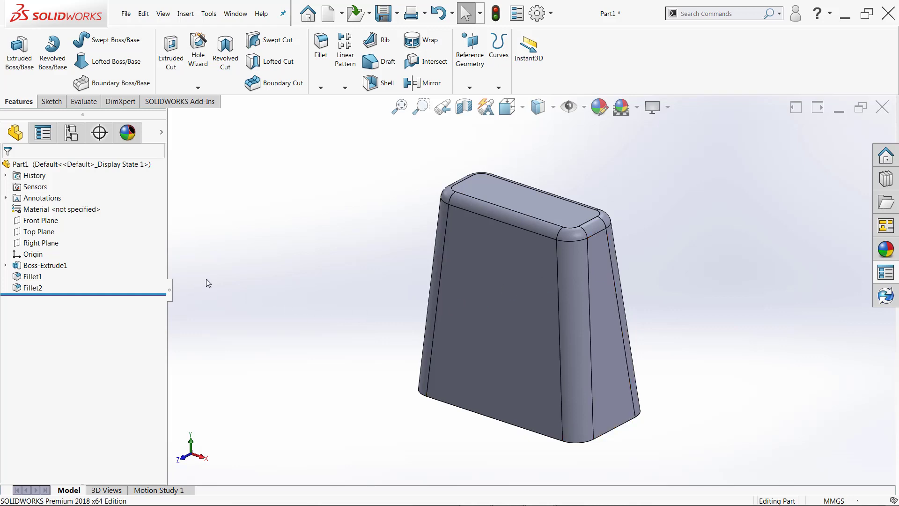
pyautogui.rightClick(34, 280)
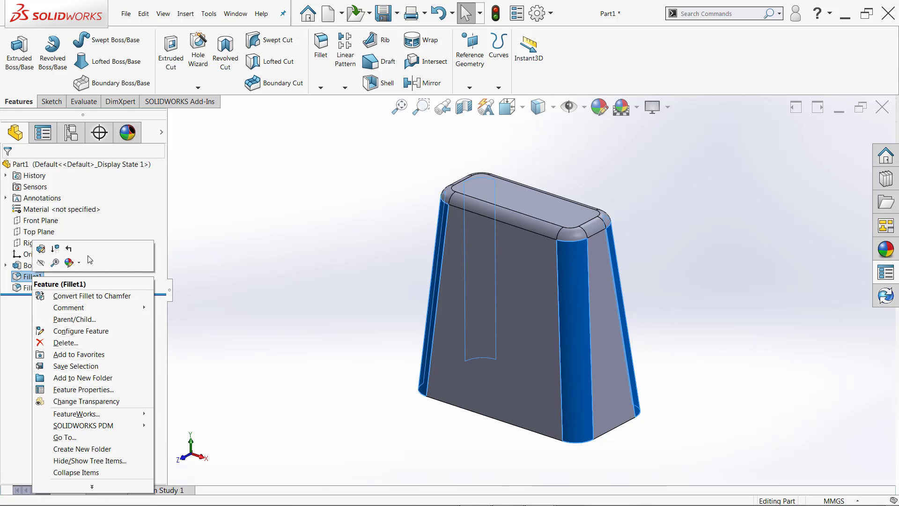
pyautogui.click(41, 250)
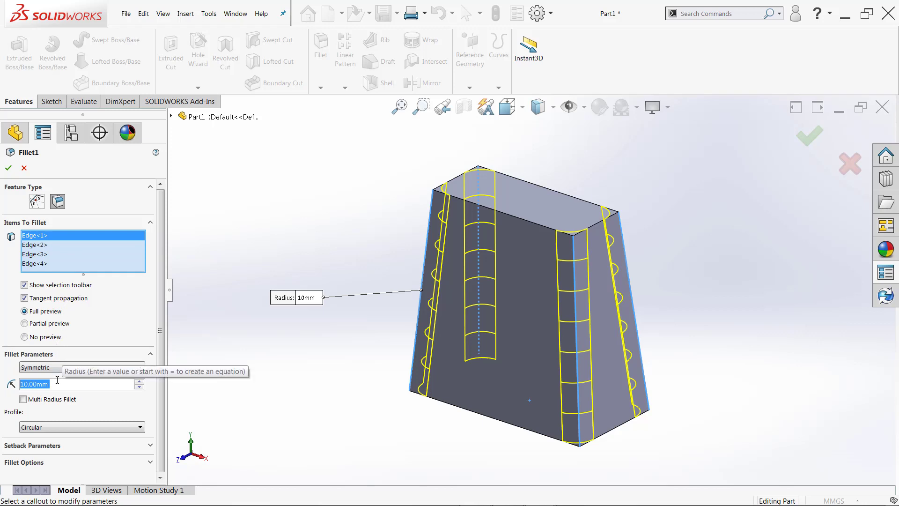
pyautogui.click(8, 167)
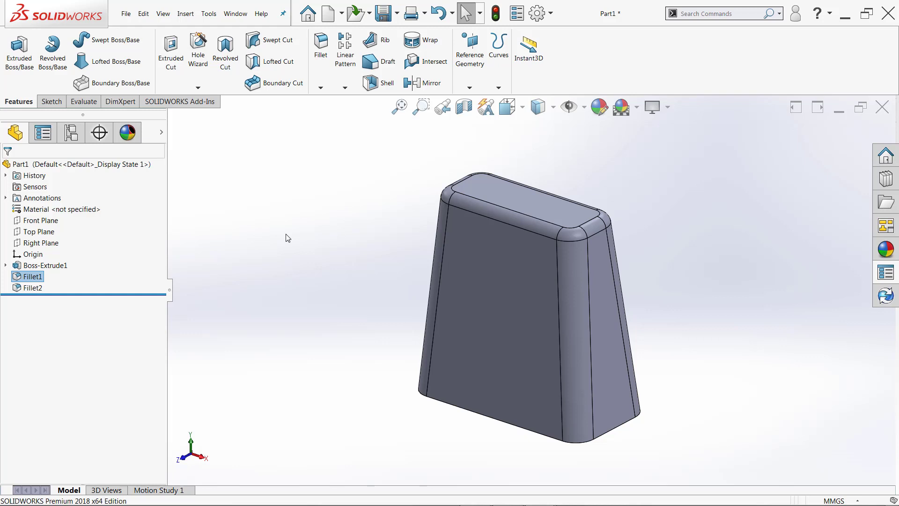
pyautogui.click(707, 395)
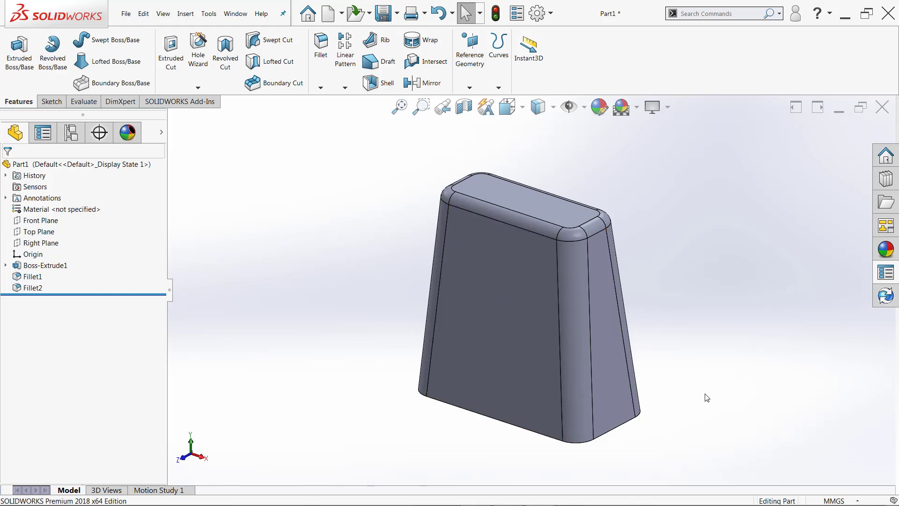
# Step: Start a Shell on the filleted block and set the wall thickness to 2.5 mm
pyautogui.moveTo(707, 396); pyautogui.dragTo(712, 180, button='middle')
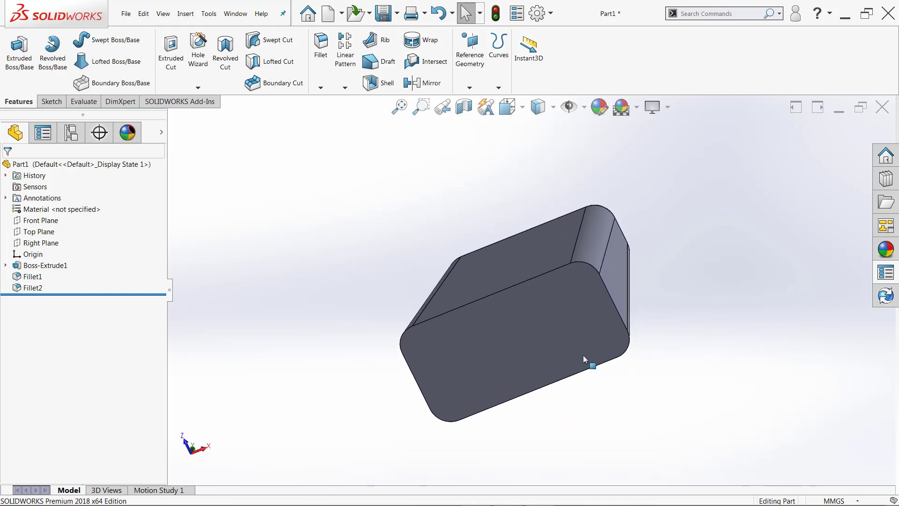
pyautogui.scroll(1, 609, 338)
pyautogui.scroll(-1, 645, 262)
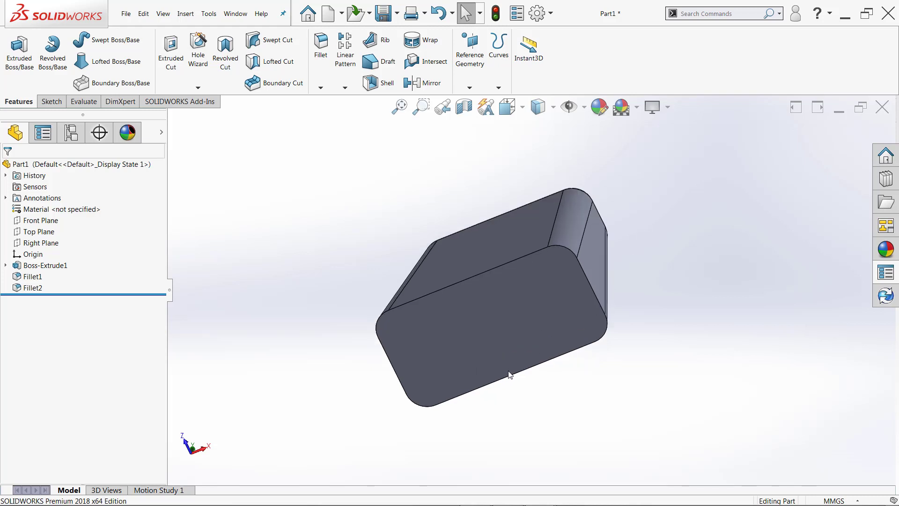
pyautogui.scroll(-1, 482, 354)
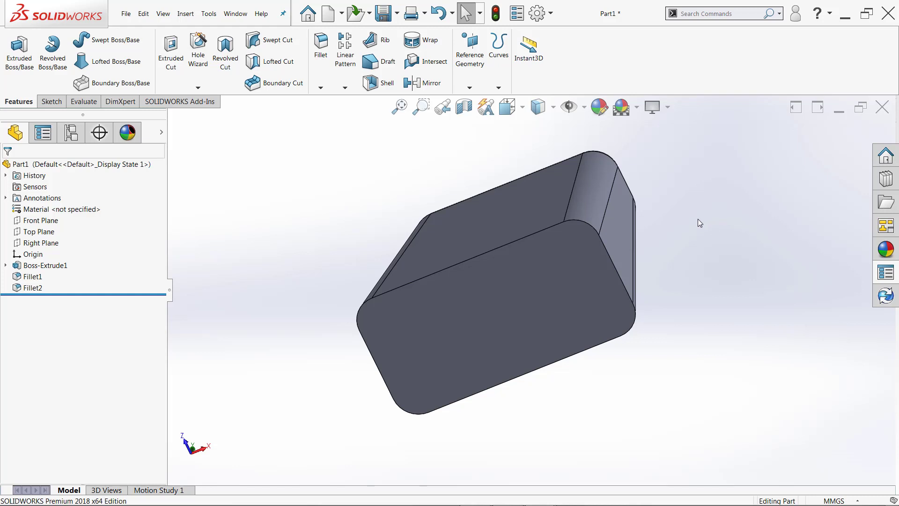
pyautogui.moveTo(662, 184); pyautogui.dragTo(662, 253, button='middle')
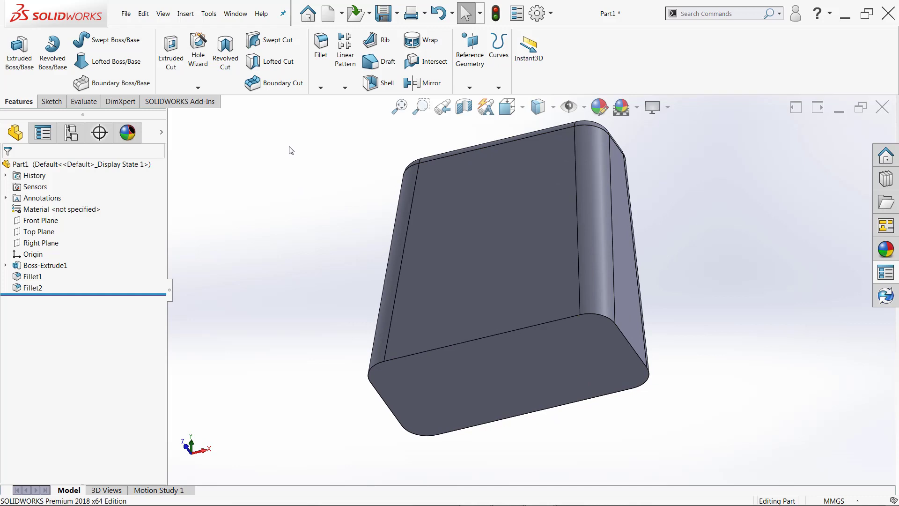
pyautogui.click(378, 85)
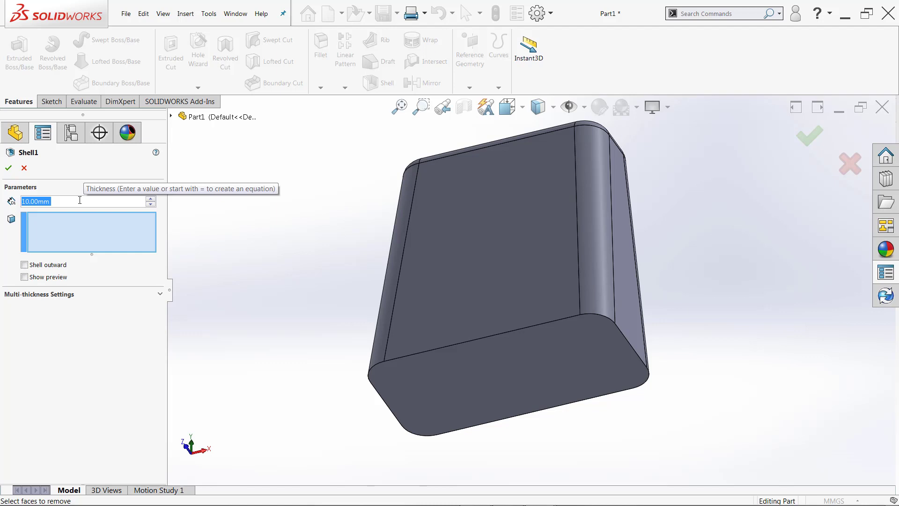
pyautogui.write('2.5')
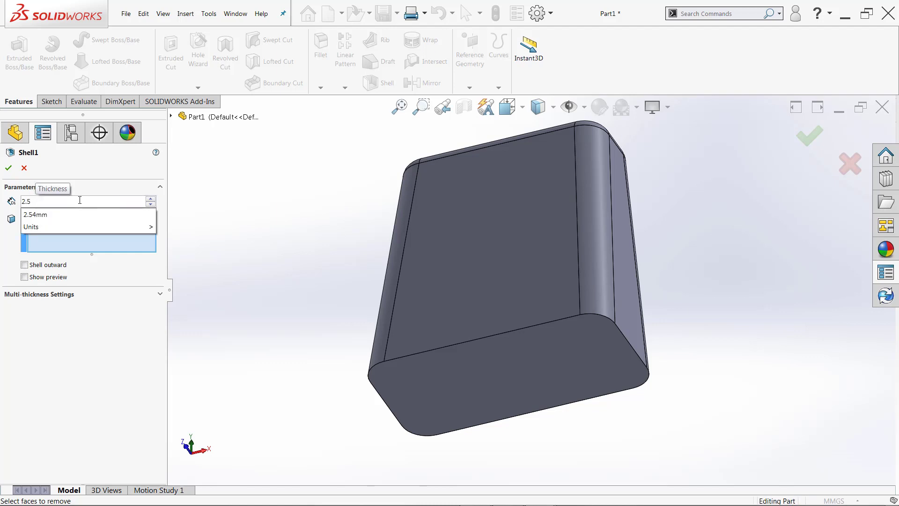
pyautogui.press('Return')
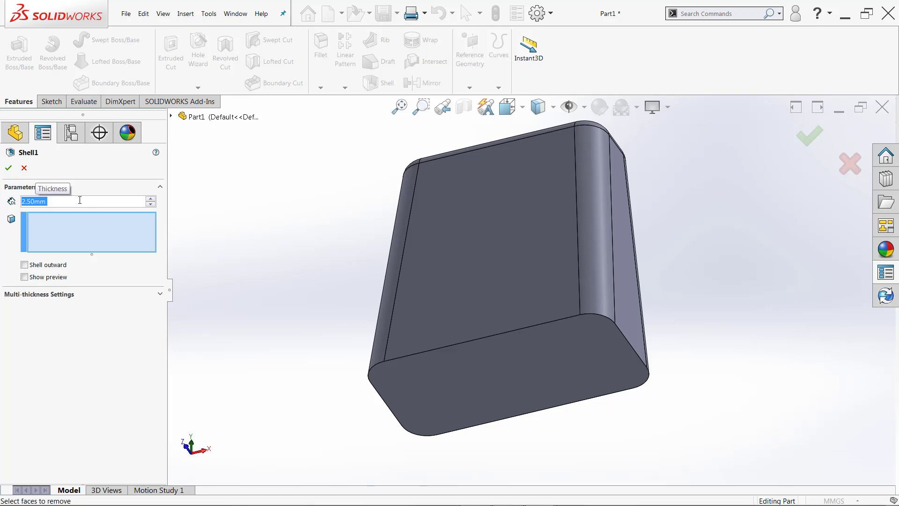
# Step: Choose the block's bottom face as the face to remove and accept the inward shell
pyautogui.click(95, 225)
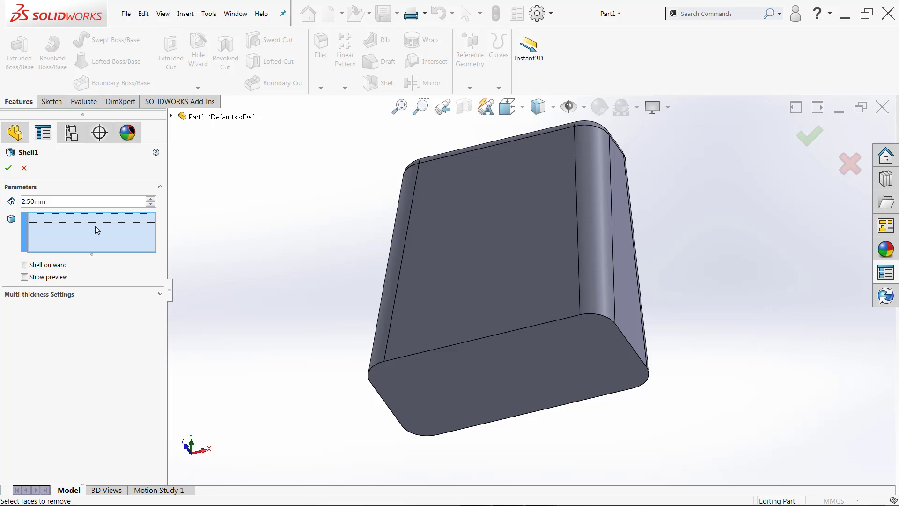
pyautogui.moveTo(638, 208); pyautogui.dragTo(665, 177, button='middle')
pyautogui.scroll(-2, 545, 324)
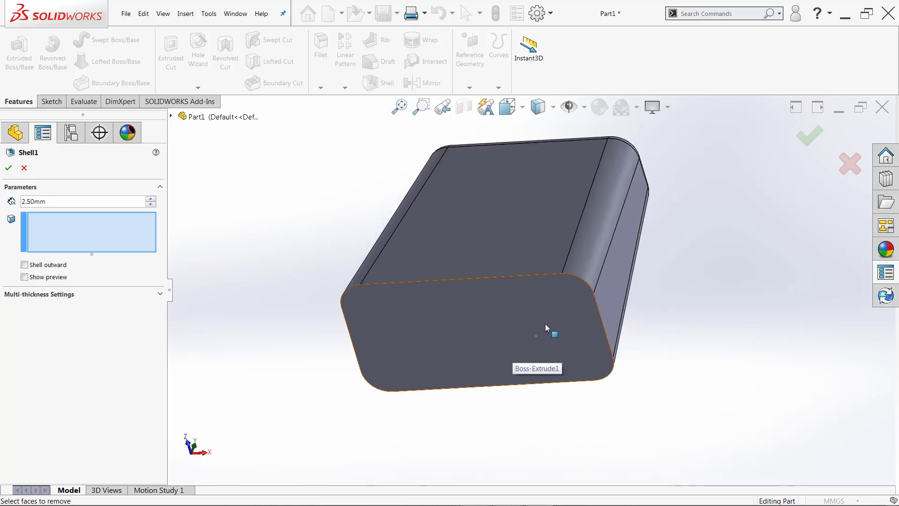
pyautogui.click(88, 230)
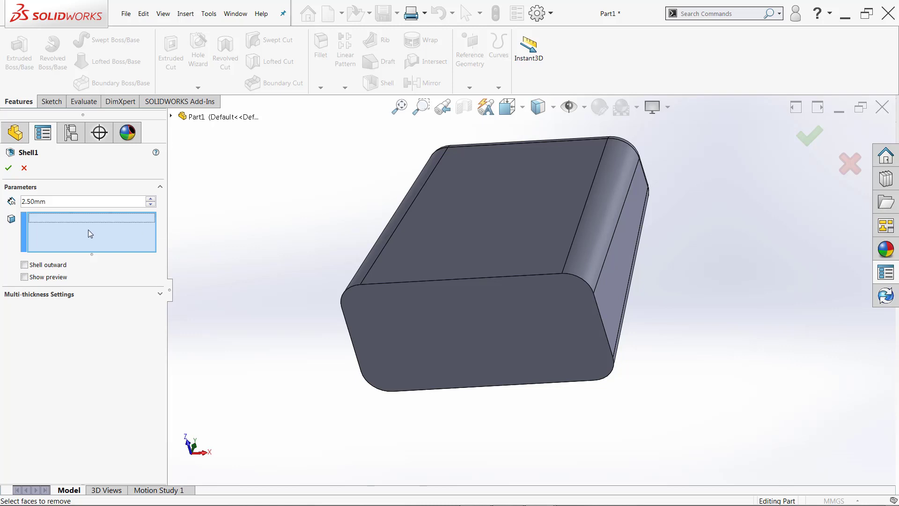
pyautogui.click(461, 337)
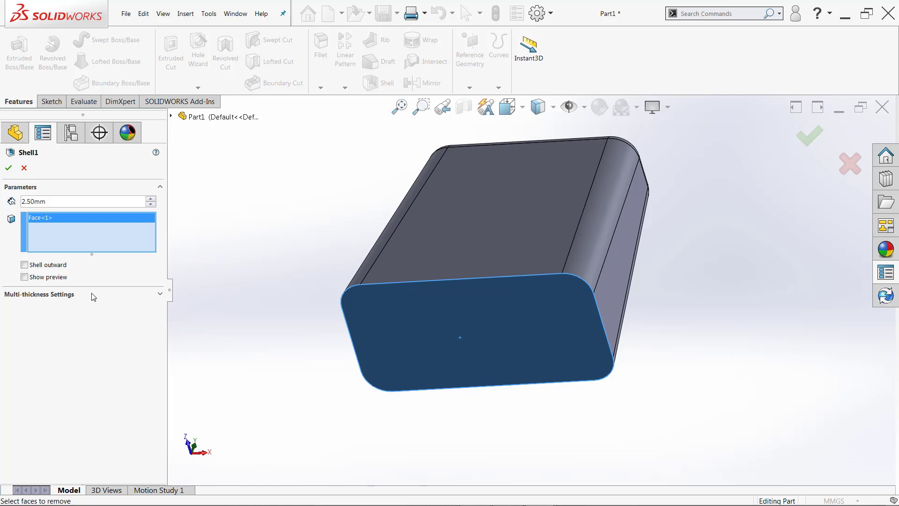
pyautogui.click(8, 169)
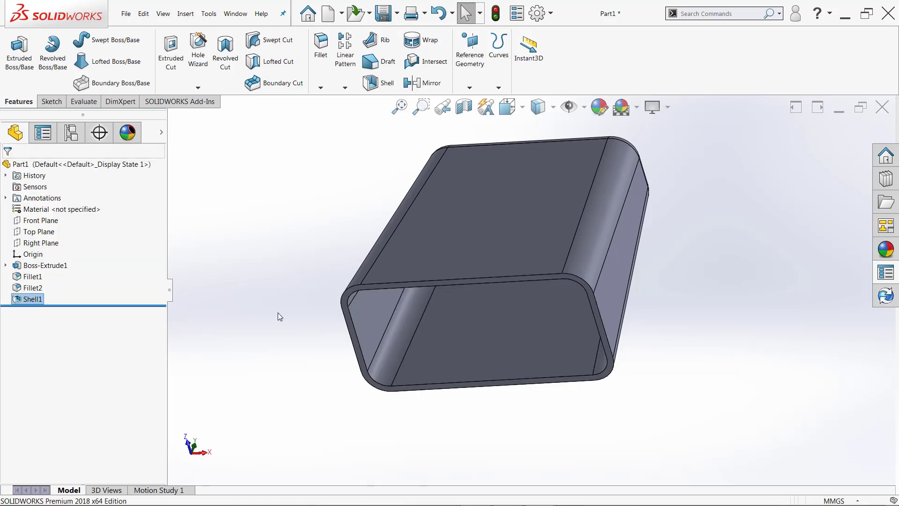
pyautogui.moveTo(288, 291); pyautogui.dragTo(589, 213, button='middle')
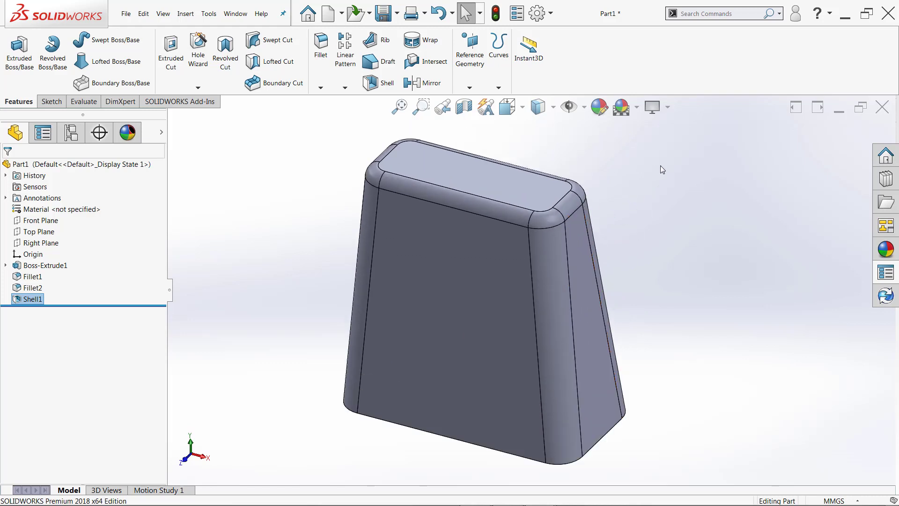
pyautogui.moveTo(328, 239)
pyautogui.mouseDown(button='middle')
pyautogui.moveTo(323, 209)
pyautogui.moveTo(327, 239)
pyautogui.mouseUp(button='middle')
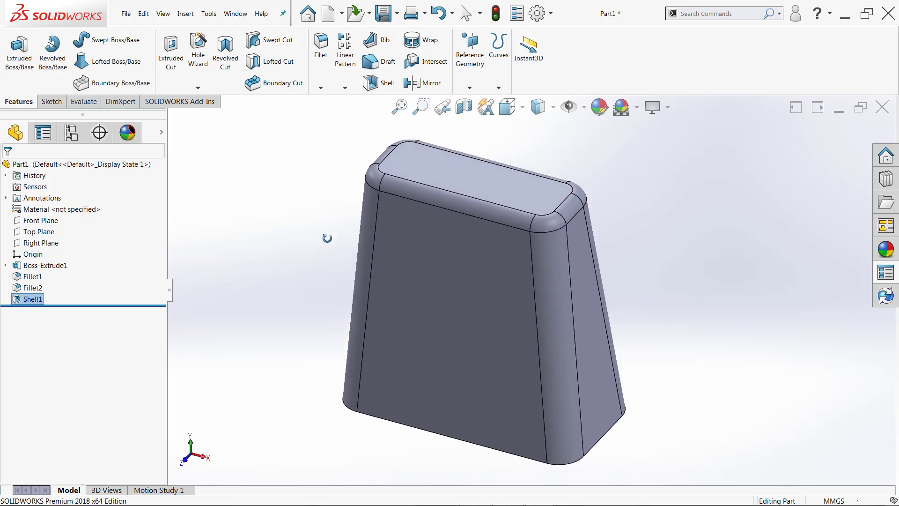
pyautogui.press('f')
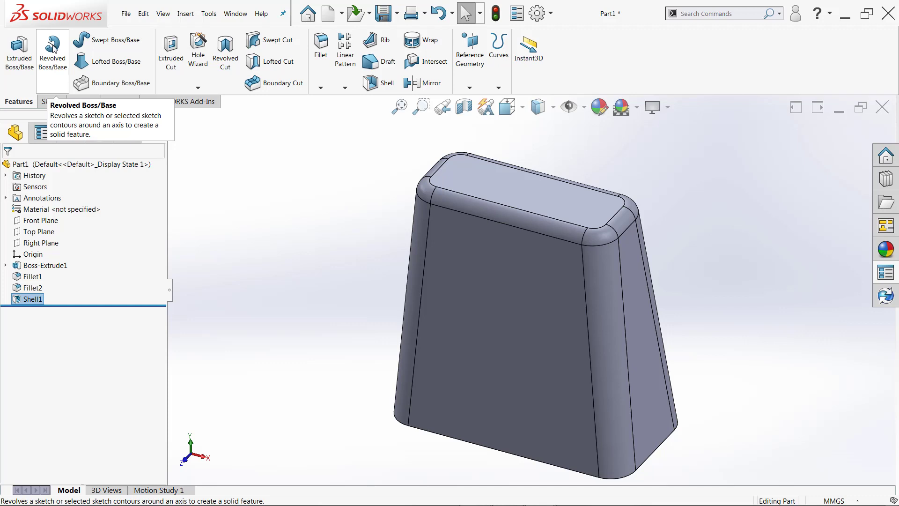
pyautogui.click(223, 192)
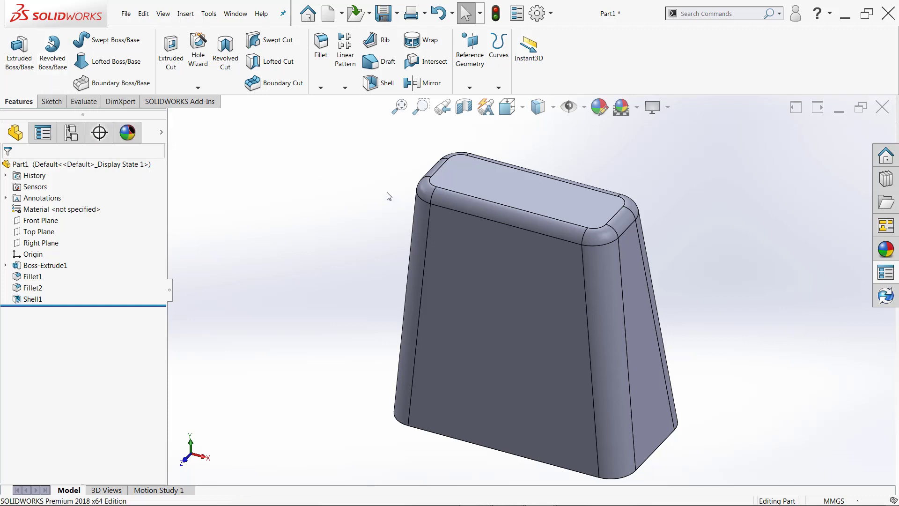
pyautogui.scroll(-3, 569, 204)
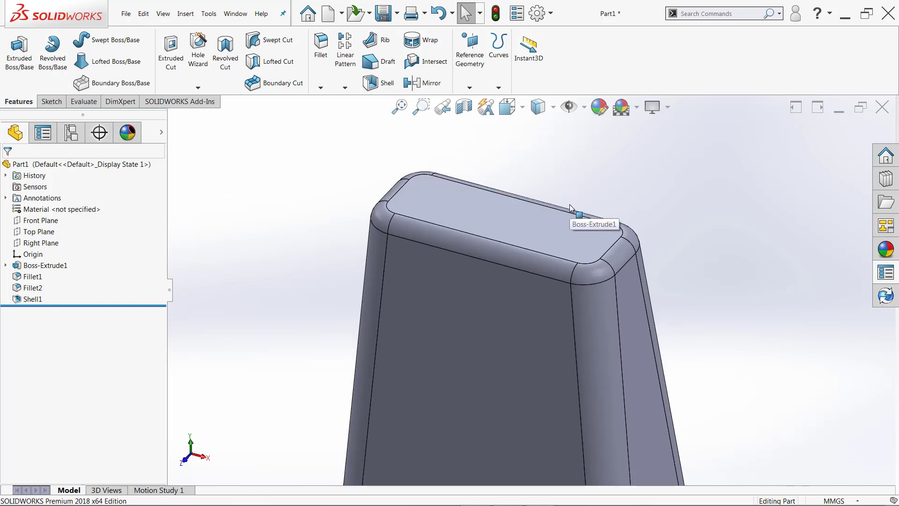
# Step: Start a new sketch on the flat top face of the bell body
pyautogui.click(508, 218)
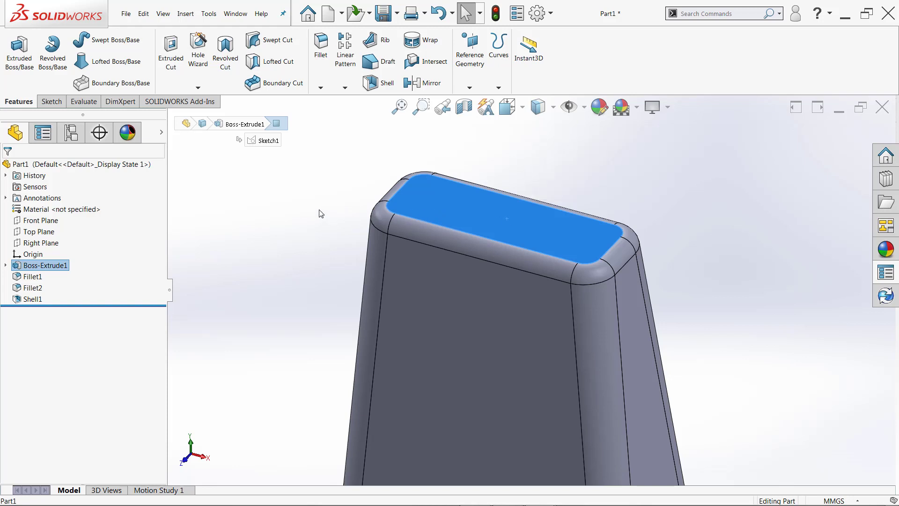
pyautogui.click(271, 192)
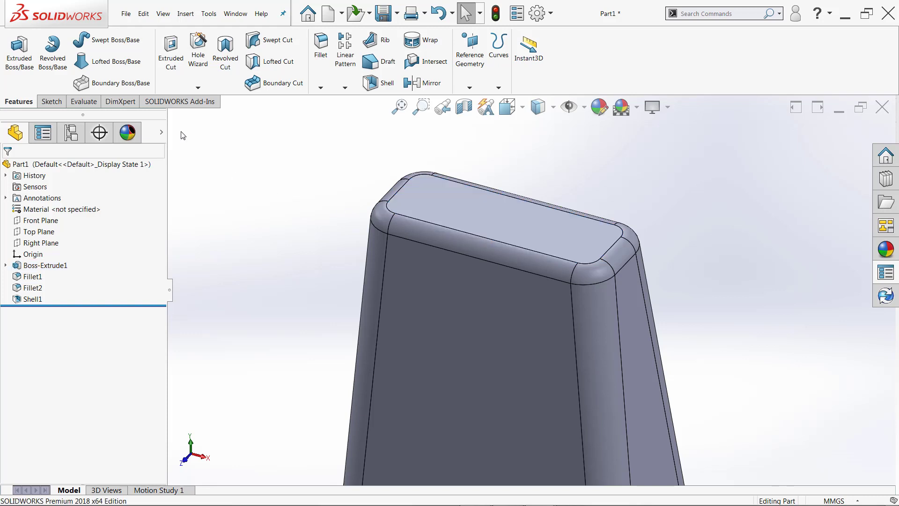
pyautogui.click(46, 100)
pyautogui.click(14, 45)
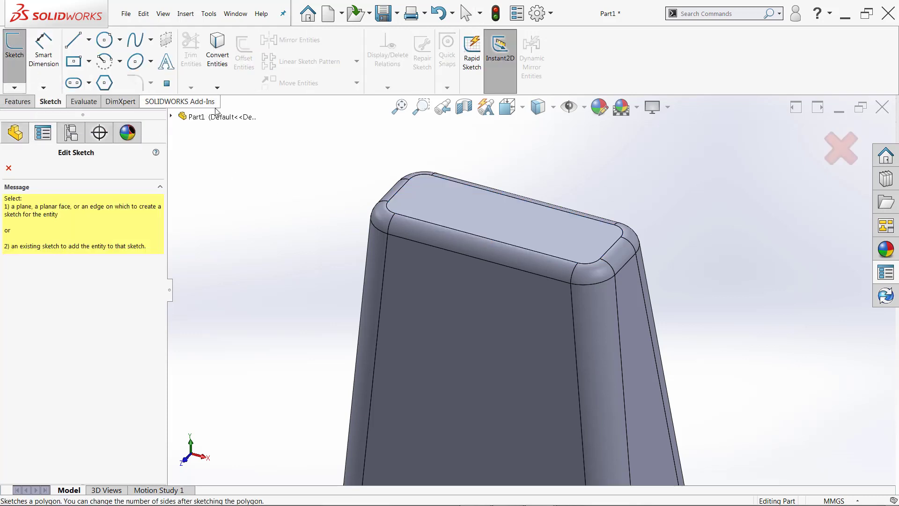
pyautogui.click(459, 201)
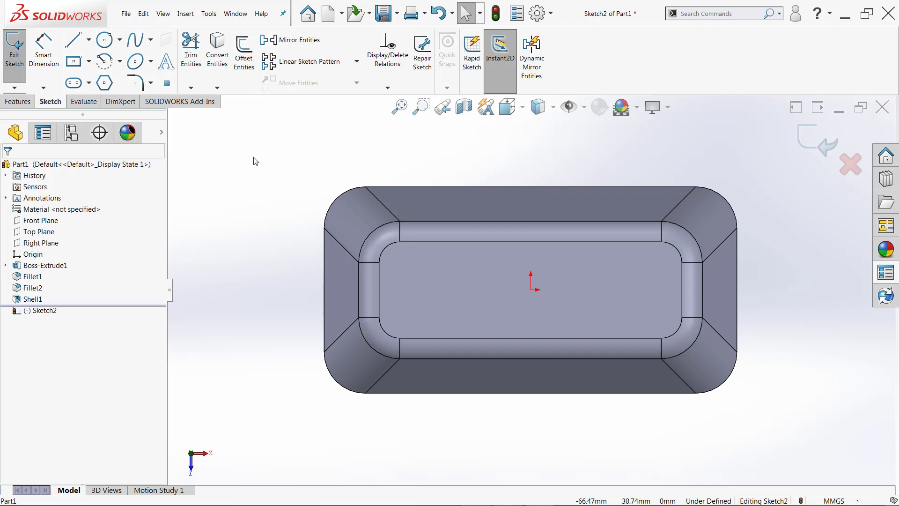
# Step: Sketch a vertical construction centerline about 9.4 mm long from the origin toward the front edge of the top face
pyautogui.click(89, 41)
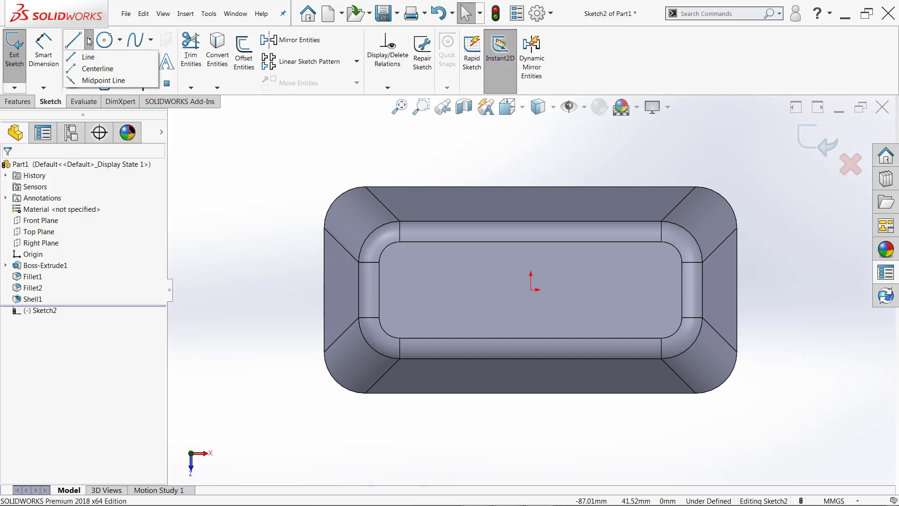
pyautogui.click(104, 71)
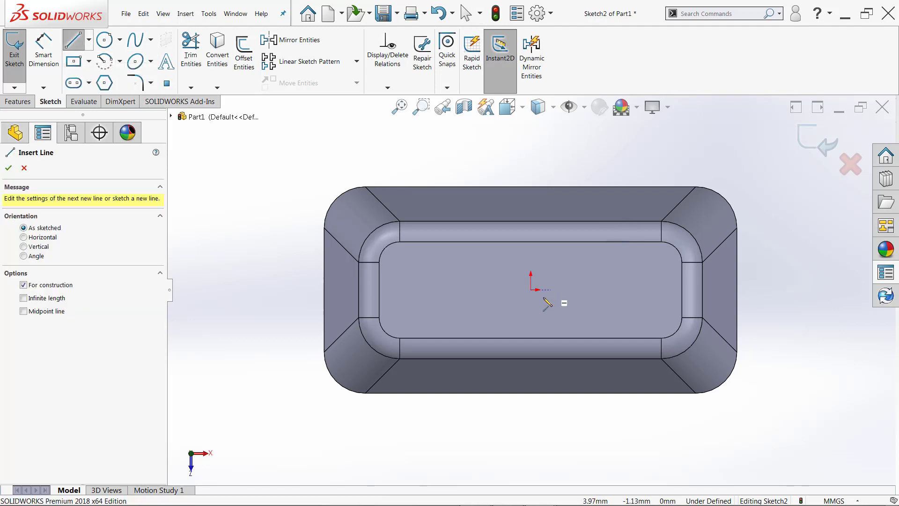
pyautogui.click(531, 290)
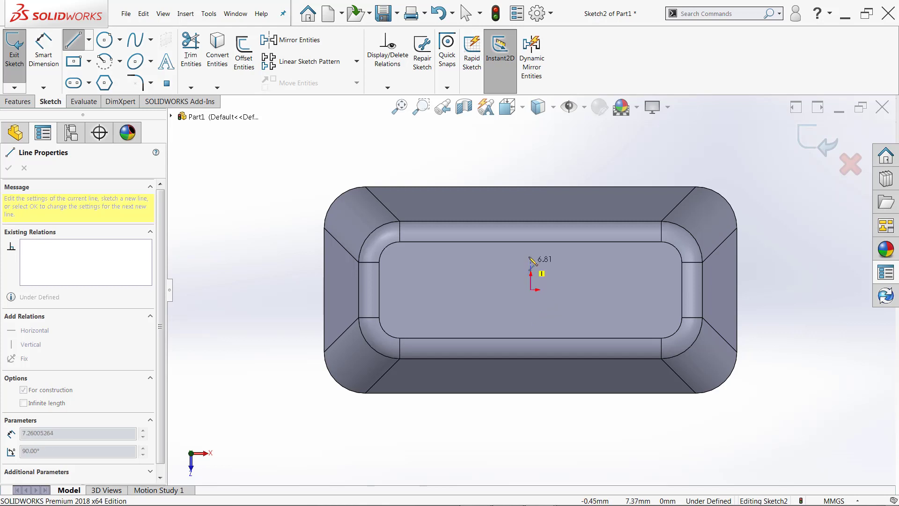
pyautogui.click(531, 329)
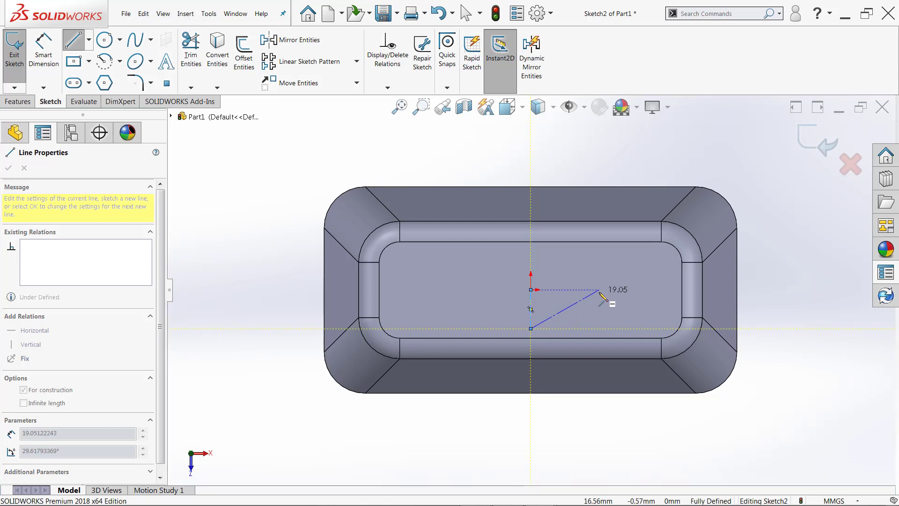
pyautogui.press('Escape')
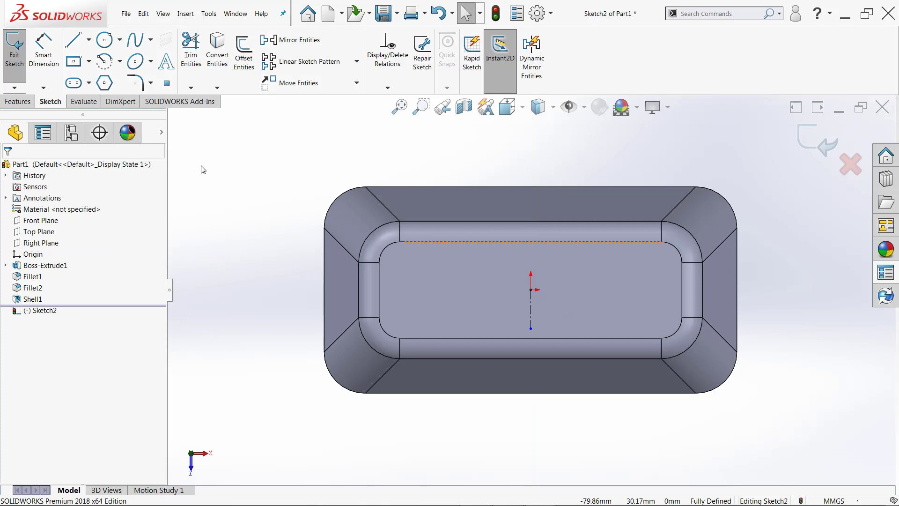
# Step: Sketch a narrow upright center rectangle about 4.8 by 16.6 mm to the left of the centerline
pyautogui.click(76, 64)
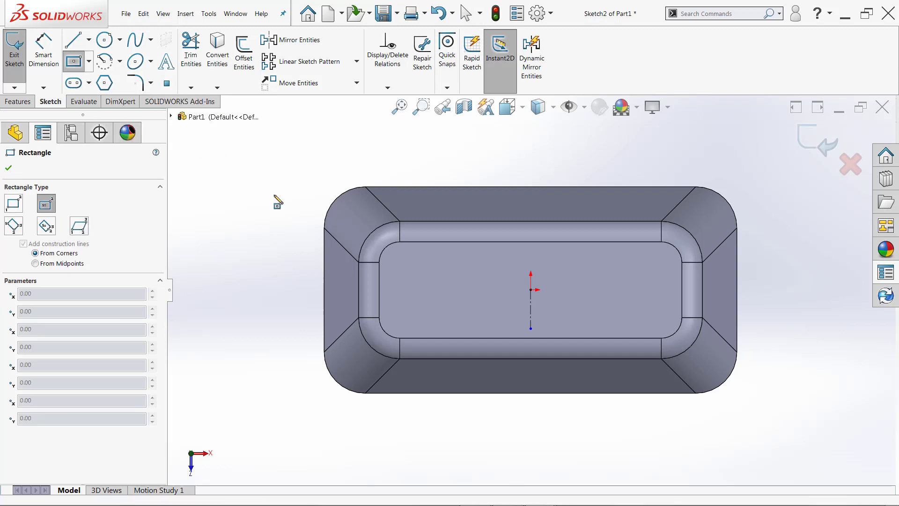
pyautogui.click(462, 291)
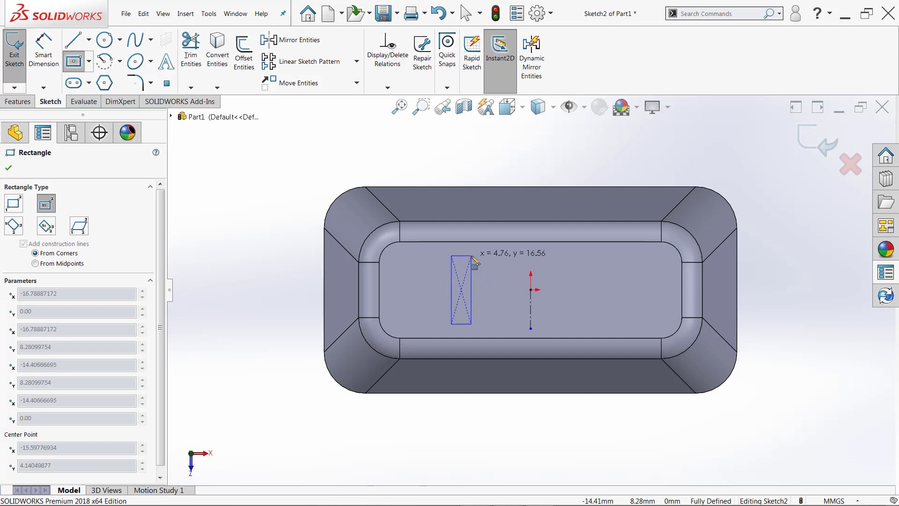
pyautogui.click(471, 256)
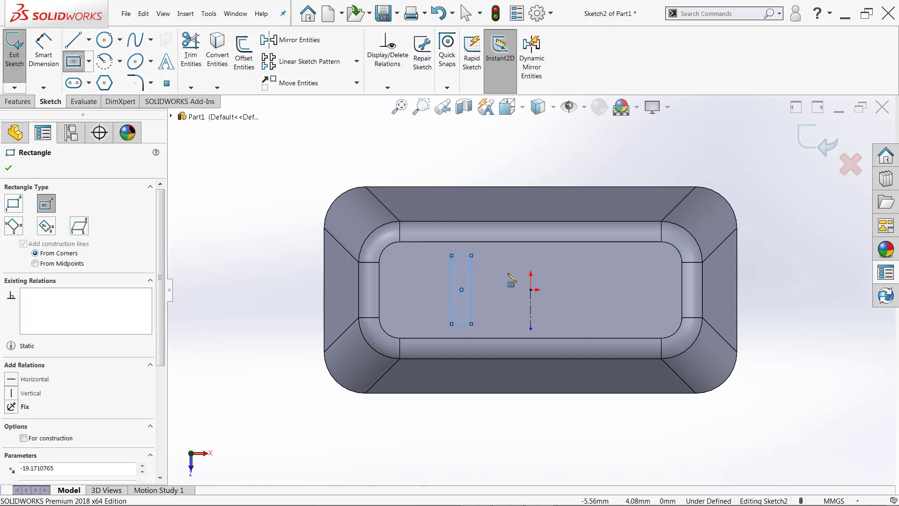
# Step: Dimension the rectangle to 15 mm high and 5 mm wide
pyautogui.click(44, 54)
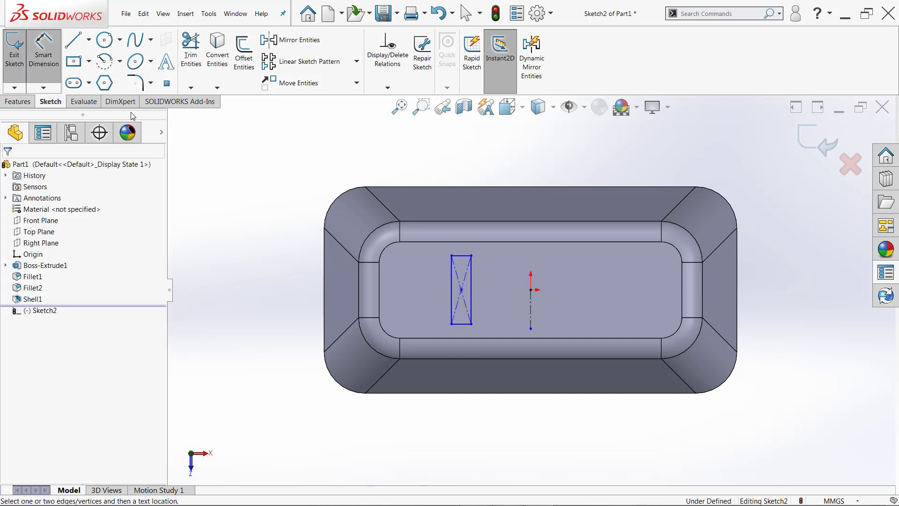
pyautogui.click(452, 286)
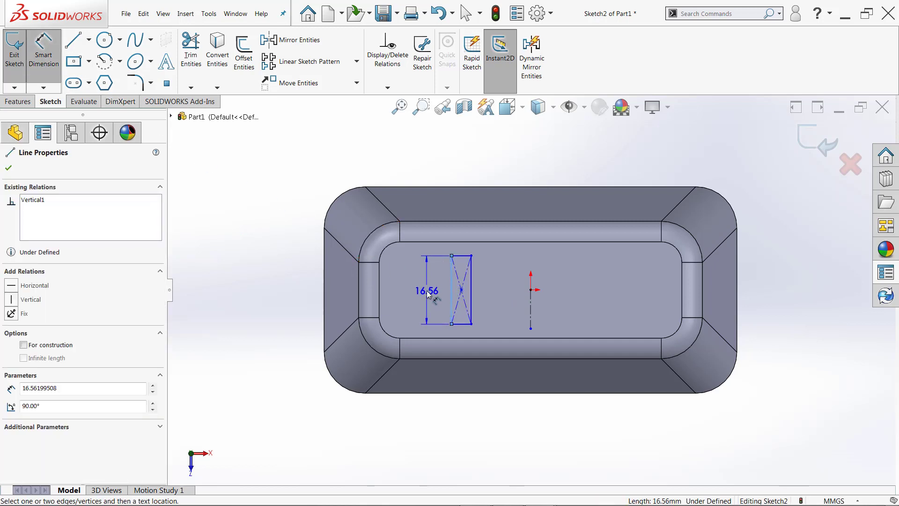
pyautogui.click(428, 294)
pyautogui.write('15')
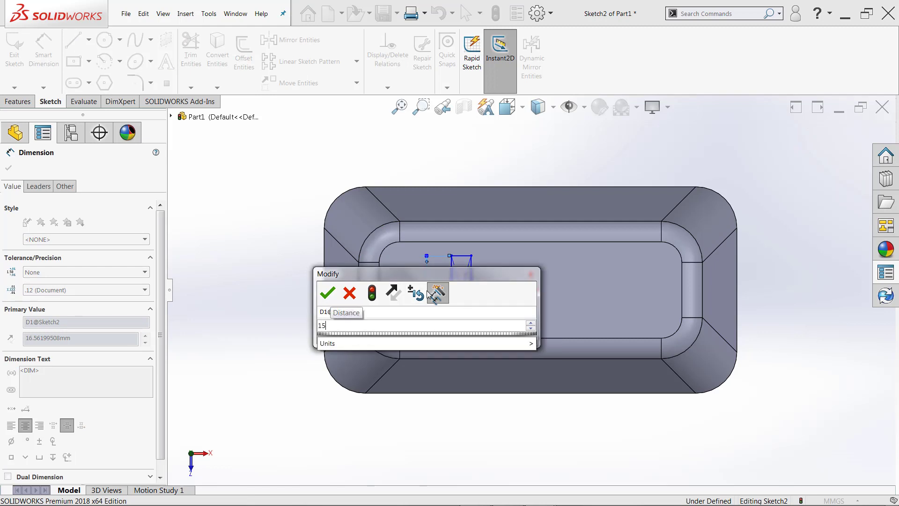
pyautogui.press('Return')
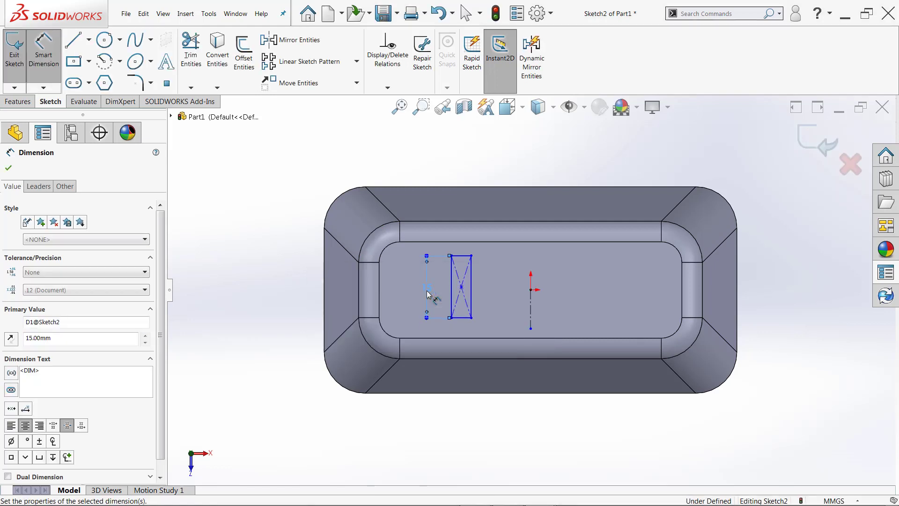
pyautogui.click(468, 257)
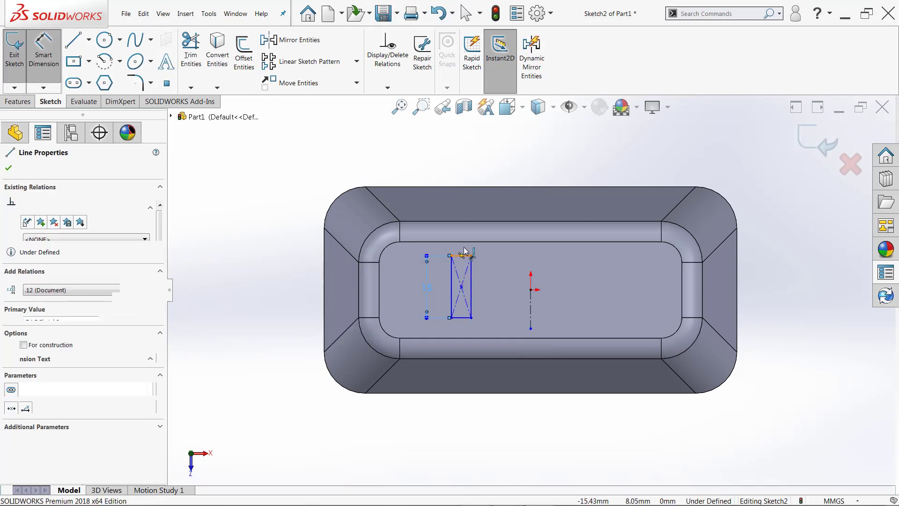
pyautogui.click(466, 211)
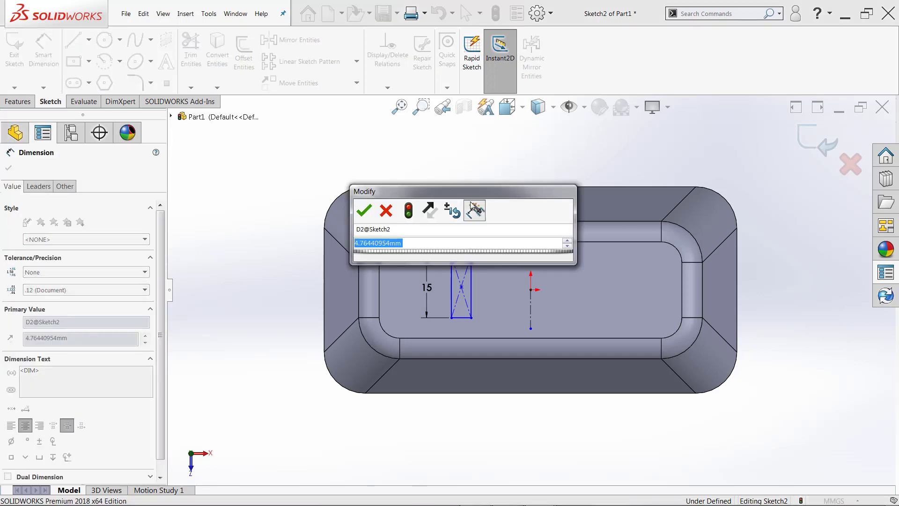
pyautogui.write('5')
pyautogui.press('Return')
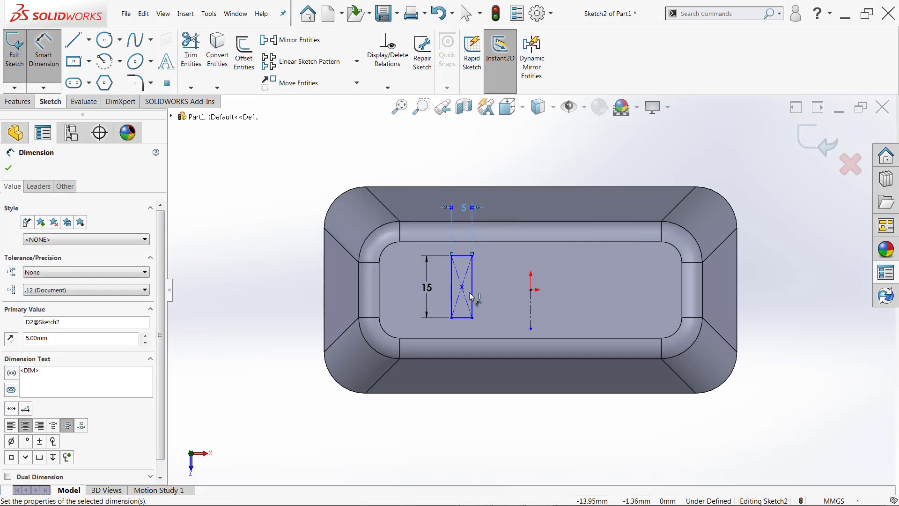
# Step: Dimension the horizontal distance between the rectangle's center point and the origin as 15 mm
pyautogui.click(462, 288)
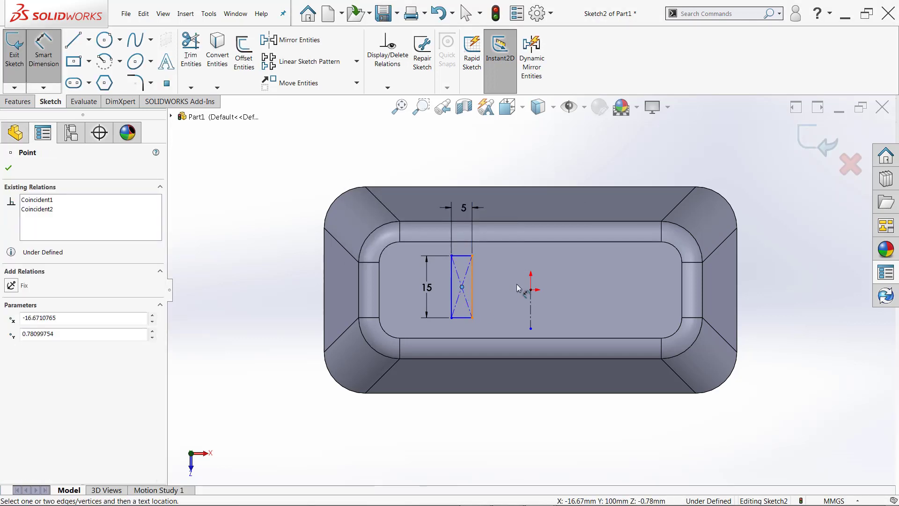
pyautogui.click(531, 291)
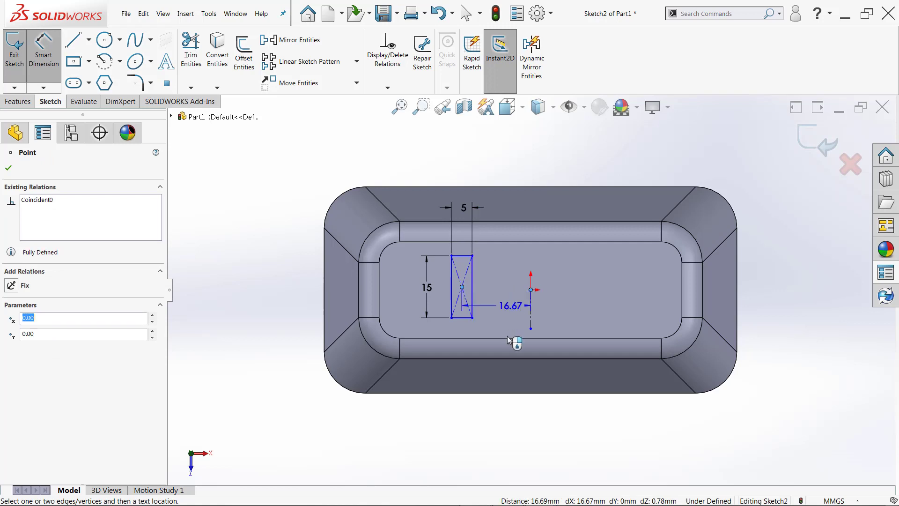
pyautogui.click(499, 431)
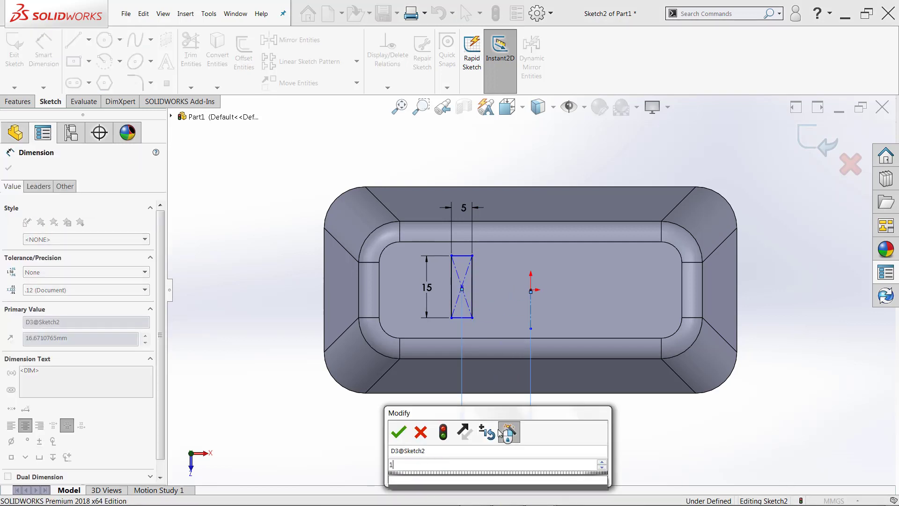
pyautogui.press('Return')
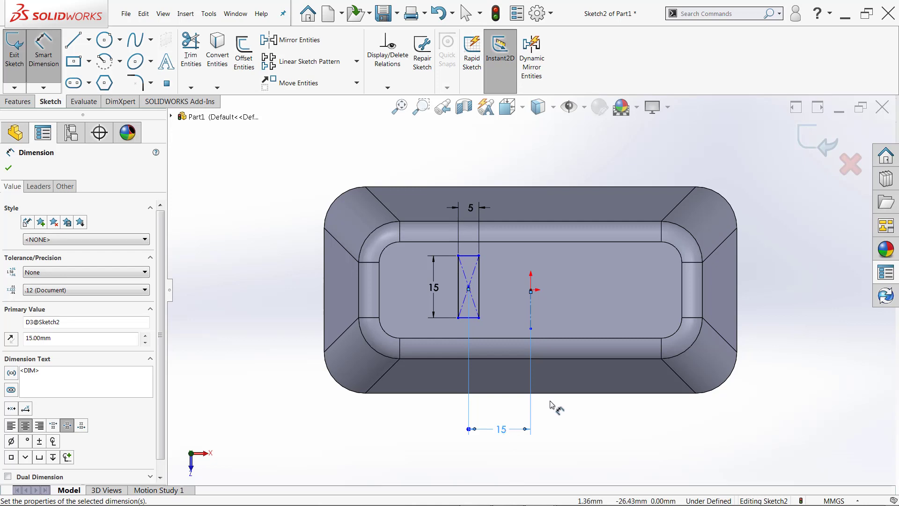
pyautogui.press('Escape')
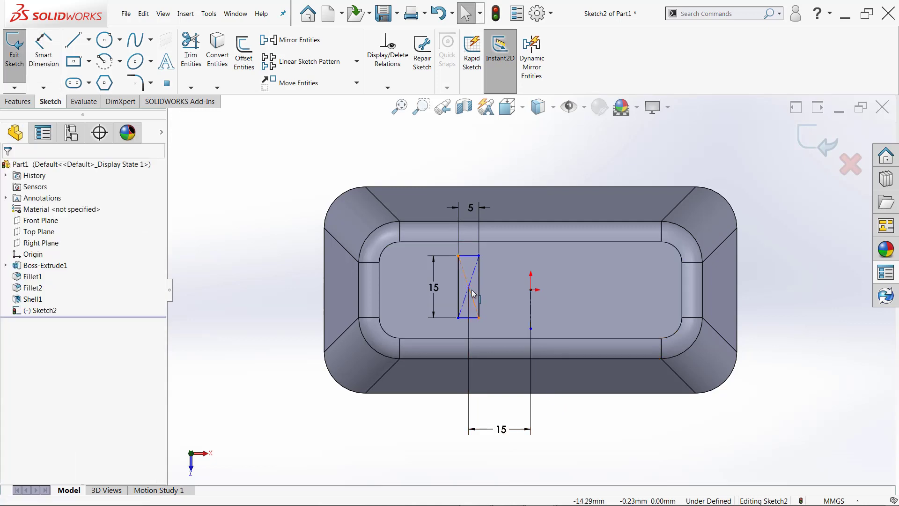
# Step: Add a Horizontal relation between the rectangle's center point and the origin
pyautogui.click(469, 287)
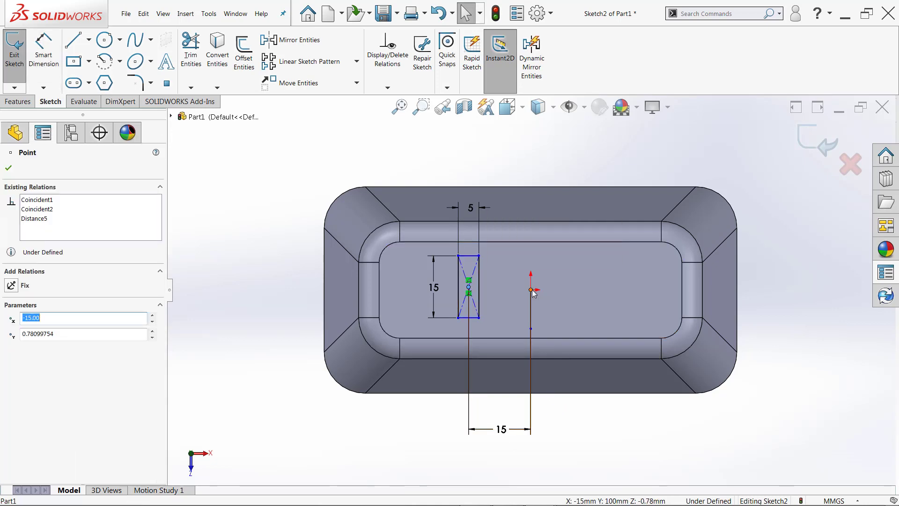
pyautogui.scroll(-5, 532, 290)
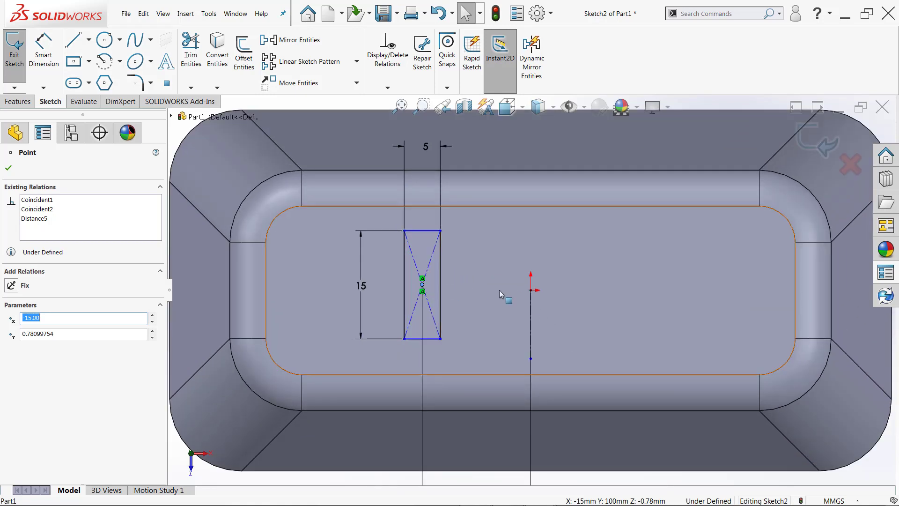
pyautogui.keyDown('ctrl'); pyautogui.click(532, 292); pyautogui.keyUp('ctrl')
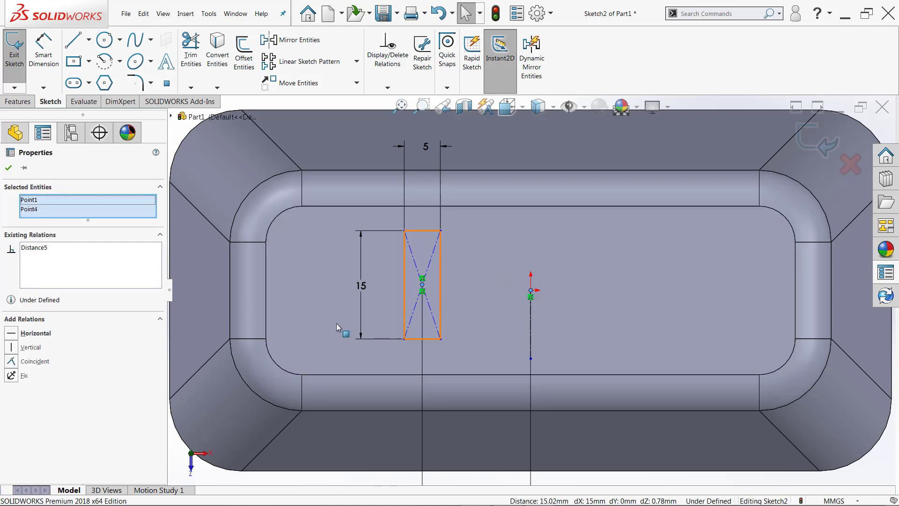
pyautogui.click(12, 333)
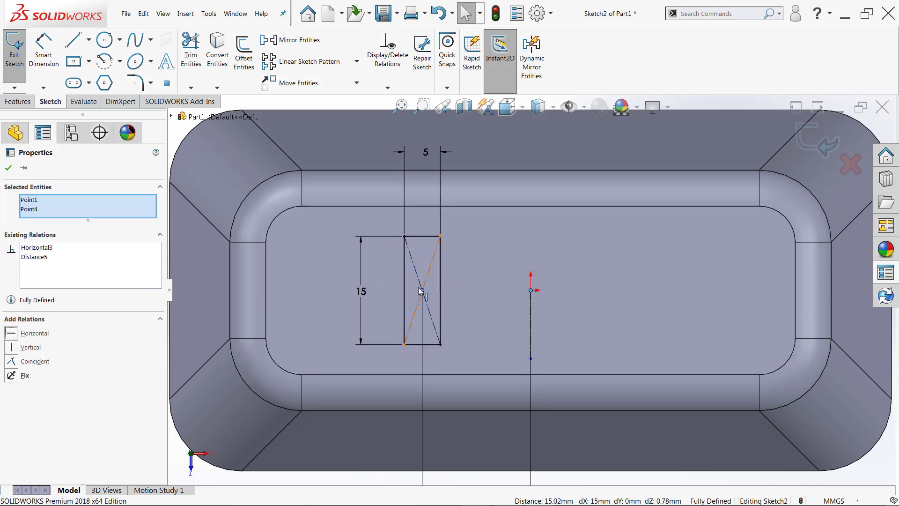
pyautogui.press('Escape')
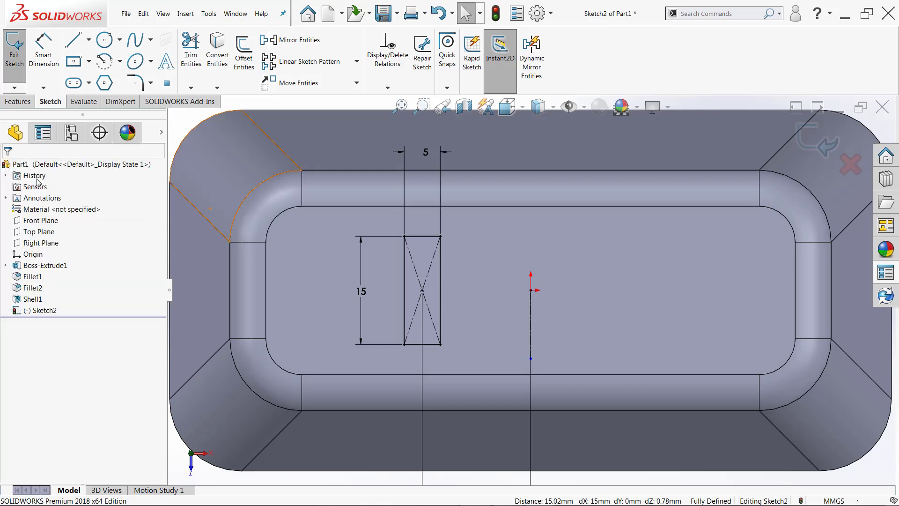
# Step: Finish and close the sketch with the 5 by 15 mm rectangle on the bell's top face
pyautogui.press('f')
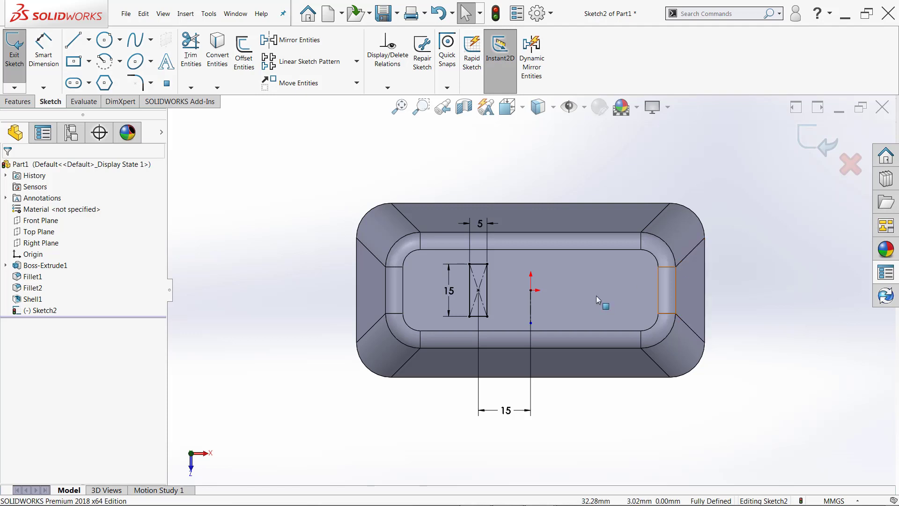
pyautogui.click(531, 307)
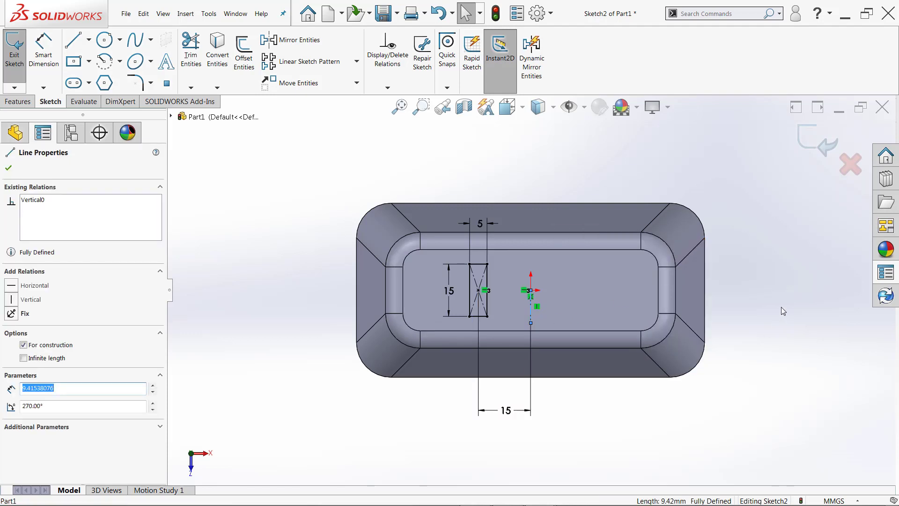
pyautogui.click(755, 292)
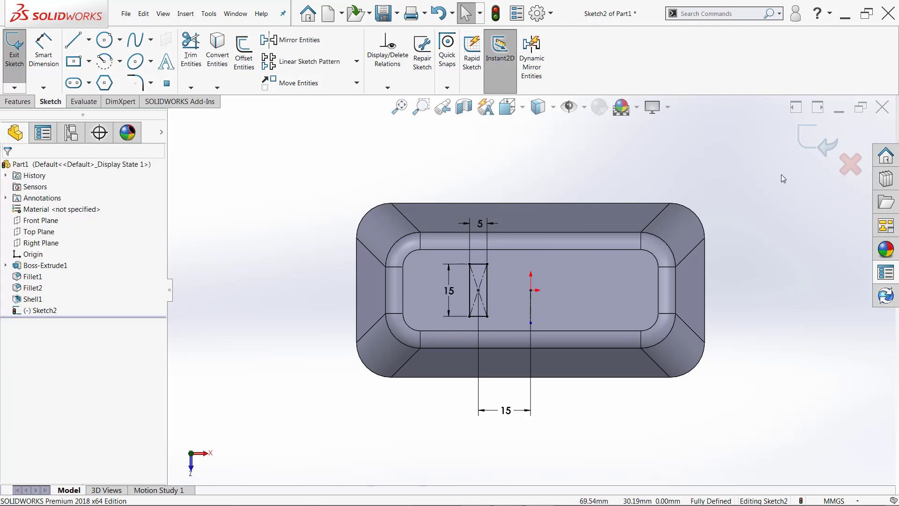
pyautogui.click(813, 145)
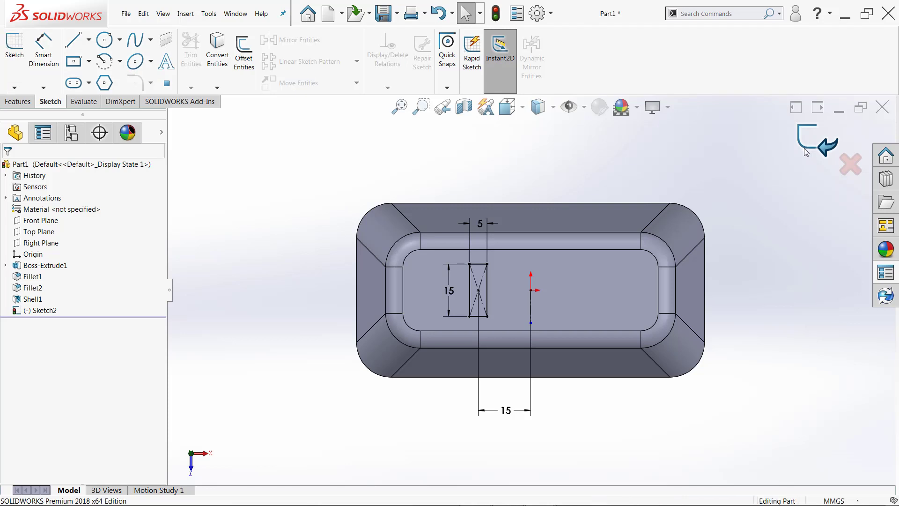
pyautogui.click(19, 102)
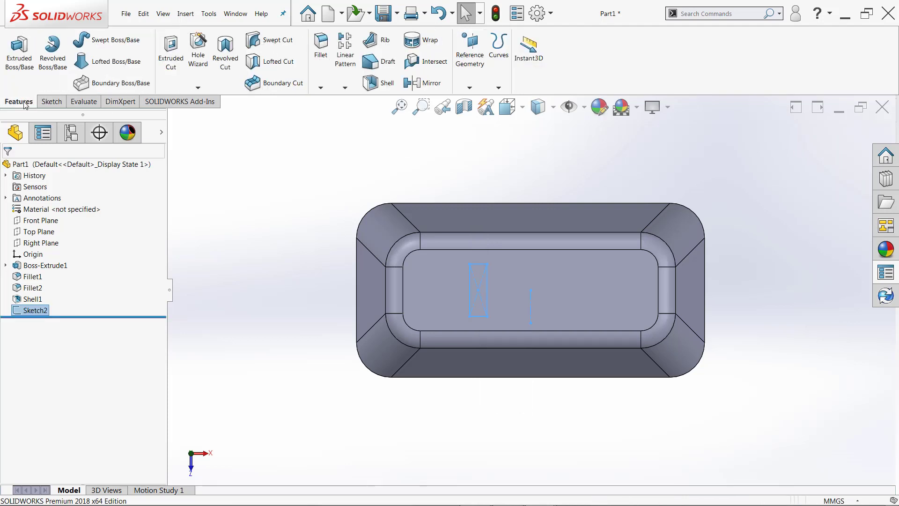
pyautogui.click(52, 47)
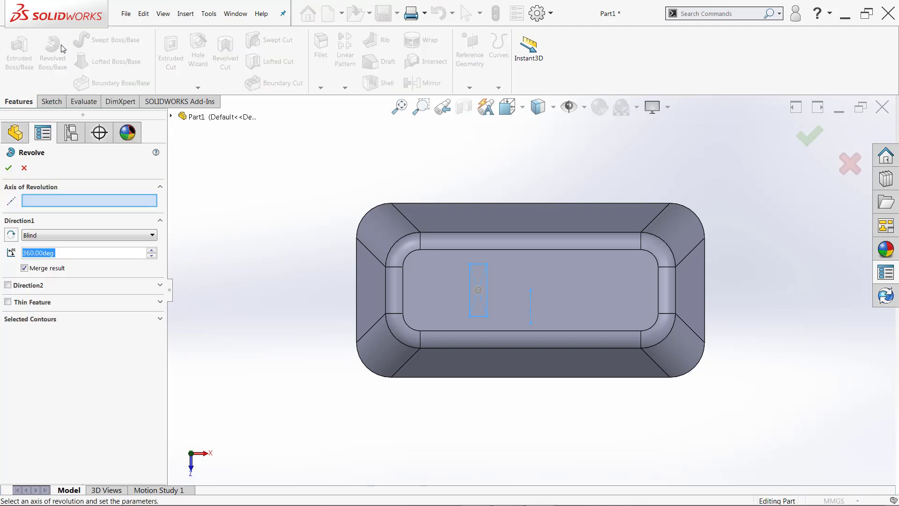
pyautogui.click(77, 201)
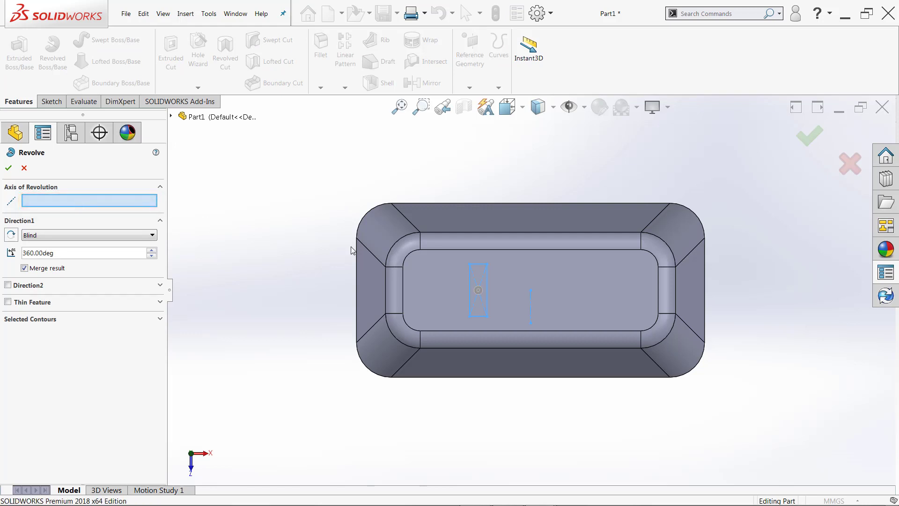
pyautogui.click(532, 305)
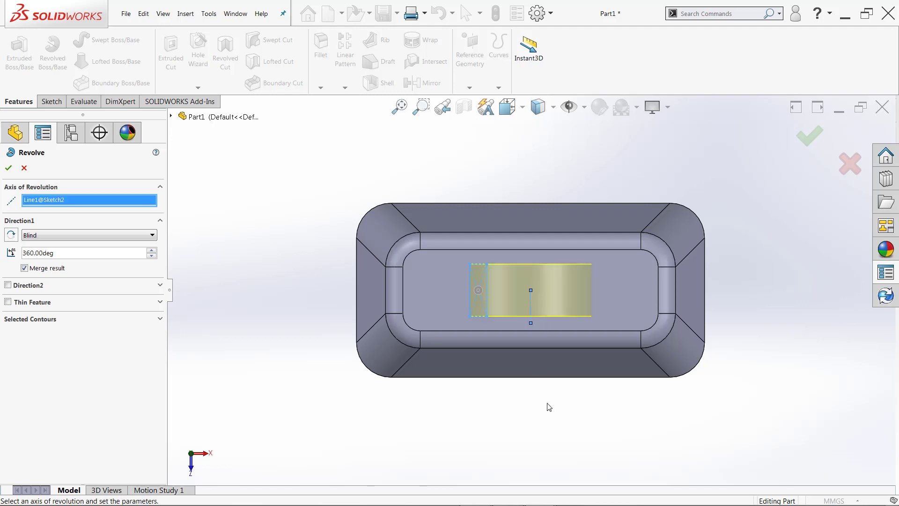
pyautogui.moveTo(552, 416)
pyautogui.mouseDown(button='middle')
pyautogui.moveTo(570, 359)
pyautogui.moveTo(506, 212)
pyautogui.moveTo(518, 261)
pyautogui.moveTo(569, 184)
pyautogui.mouseUp(button='middle')
pyautogui.scroll(-5, 569, 184)
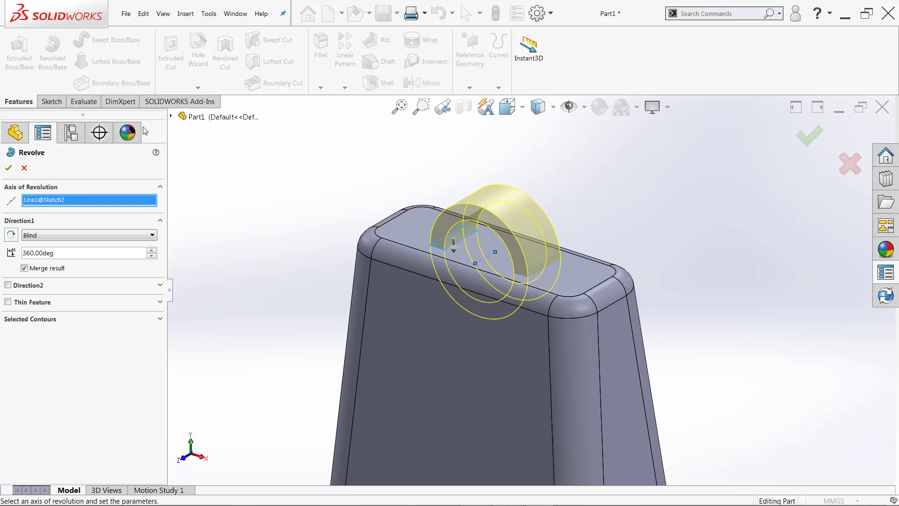
pyautogui.click(24, 167)
pyautogui.click(254, 218)
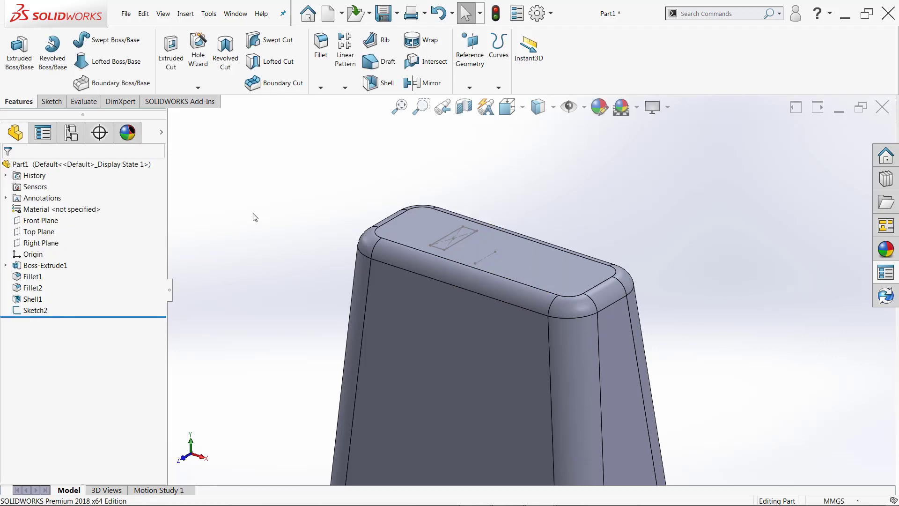
pyautogui.moveTo(336, 194)
pyautogui.mouseDown(button='middle')
pyautogui.moveTo(336, 164)
pyautogui.moveTo(365, 159)
pyautogui.moveTo(347, 205)
pyautogui.mouseUp(button='middle')
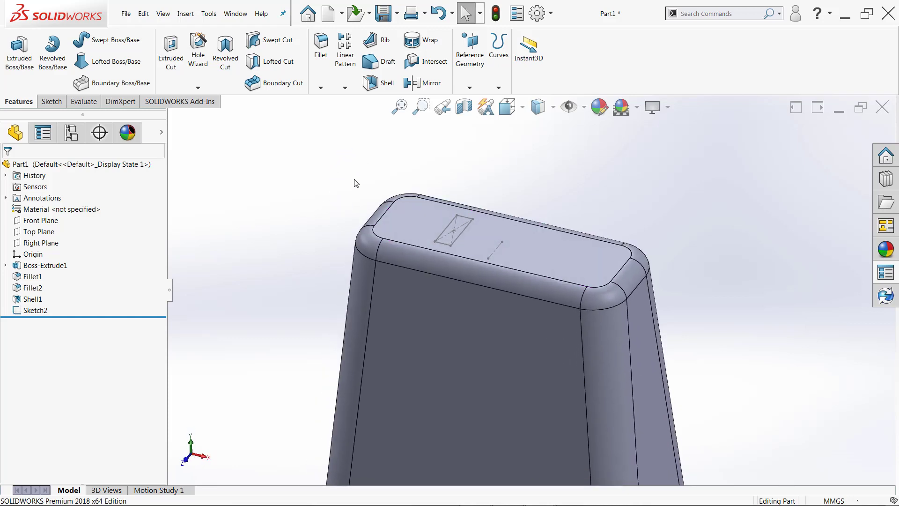
pyautogui.scroll(-1, 354, 182)
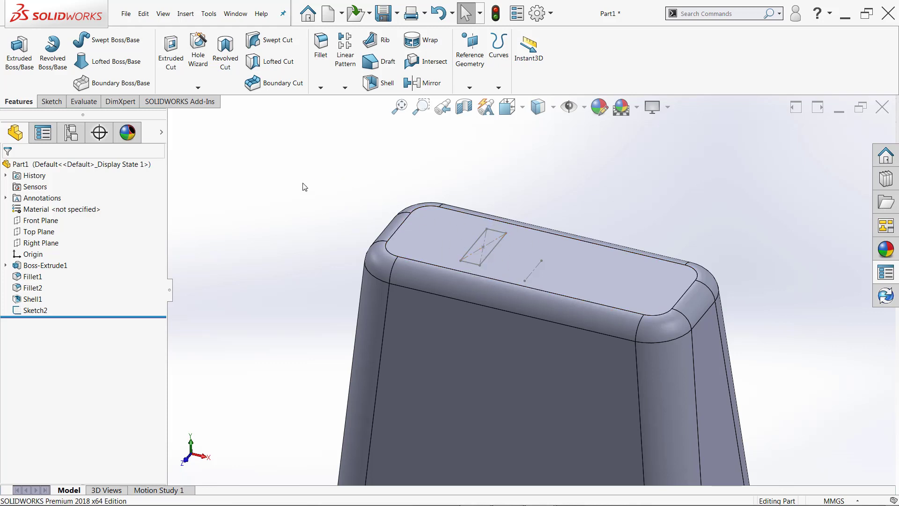
pyautogui.click(50, 53)
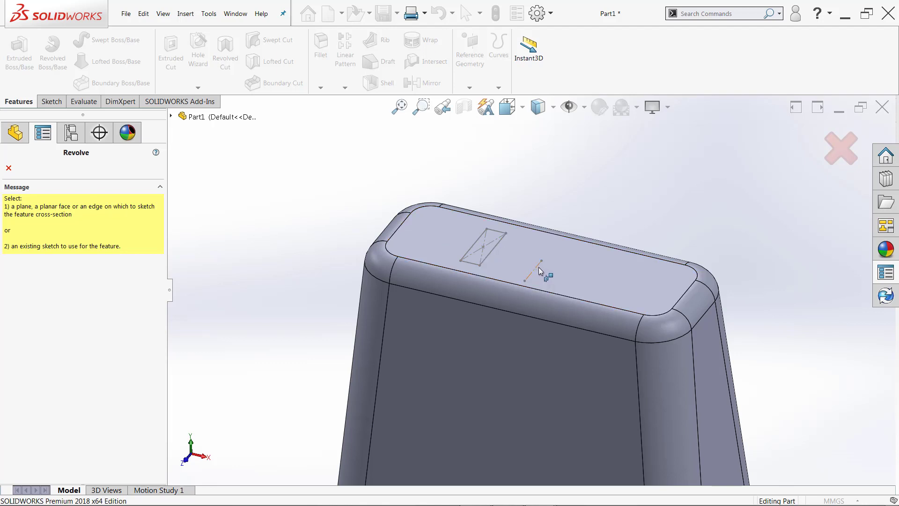
pyautogui.click(492, 251)
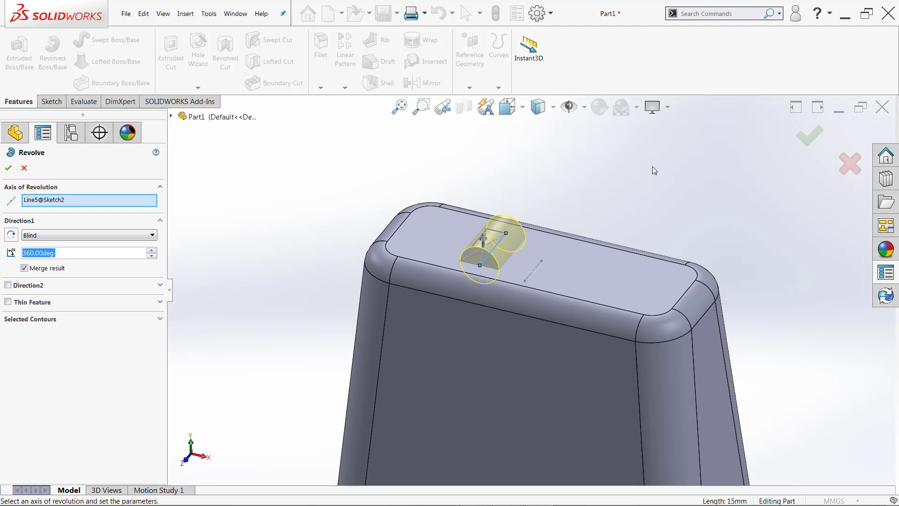
pyautogui.rightClick(47, 202)
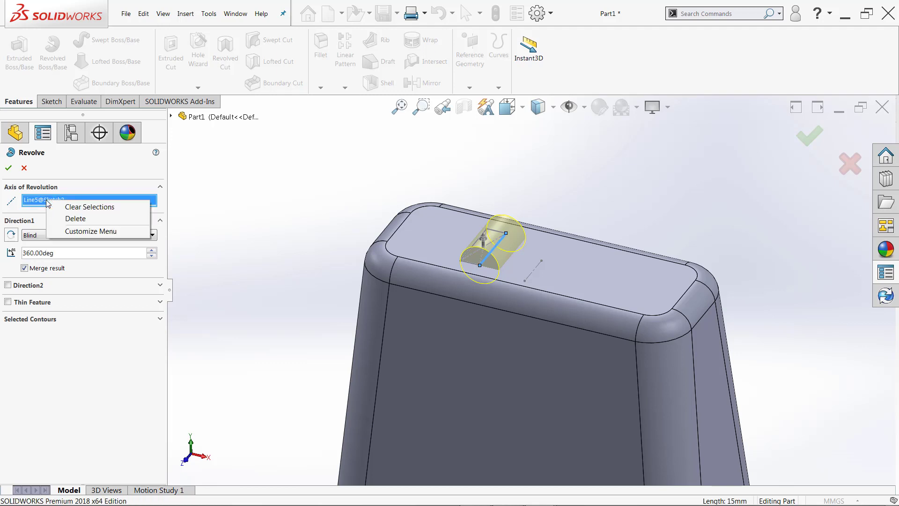
pyautogui.click(78, 209)
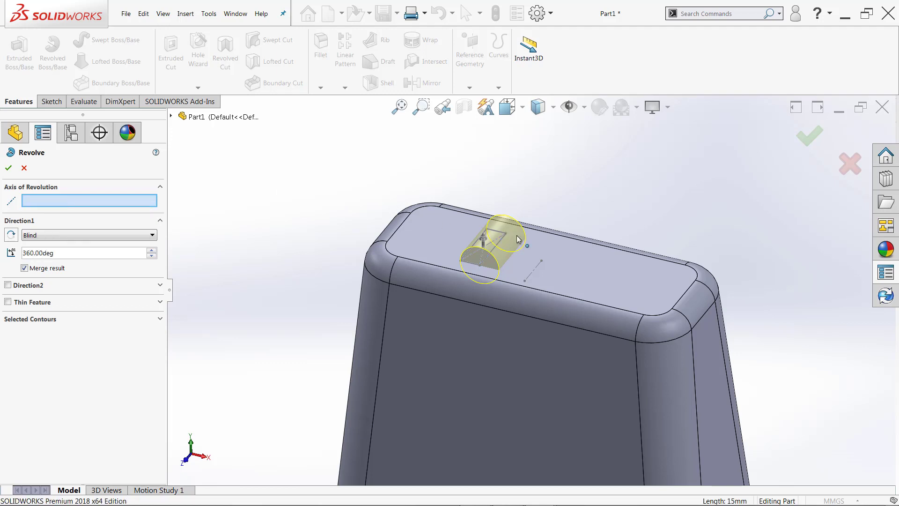
pyautogui.click(537, 273)
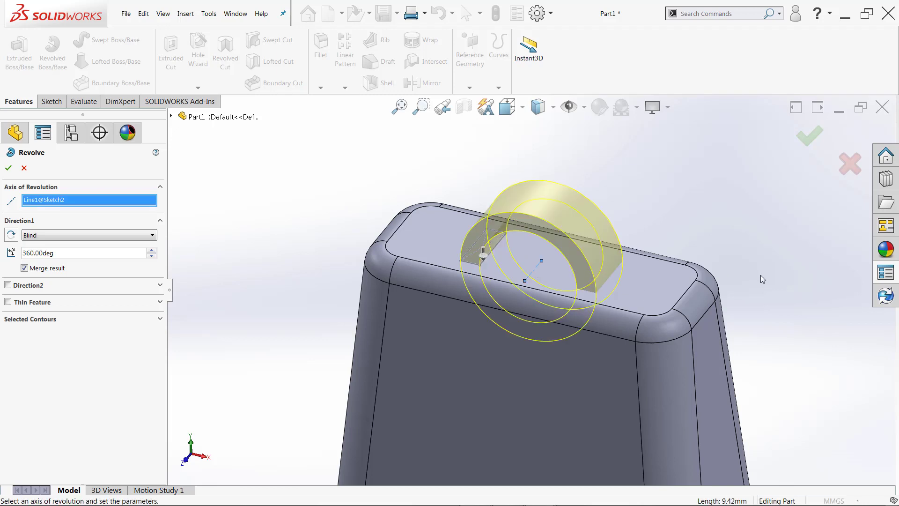
pyautogui.scroll(1, 761, 274)
pyautogui.scroll(-1, 754, 278)
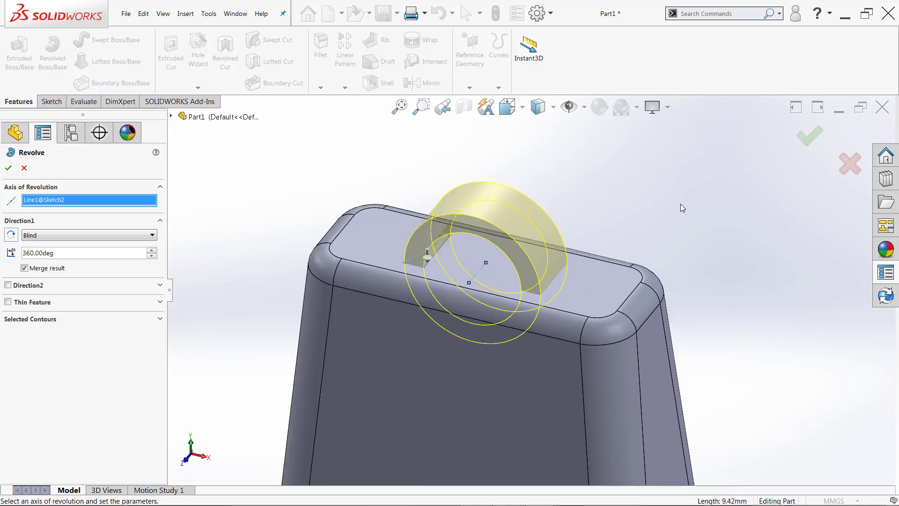
pyautogui.click(24, 168)
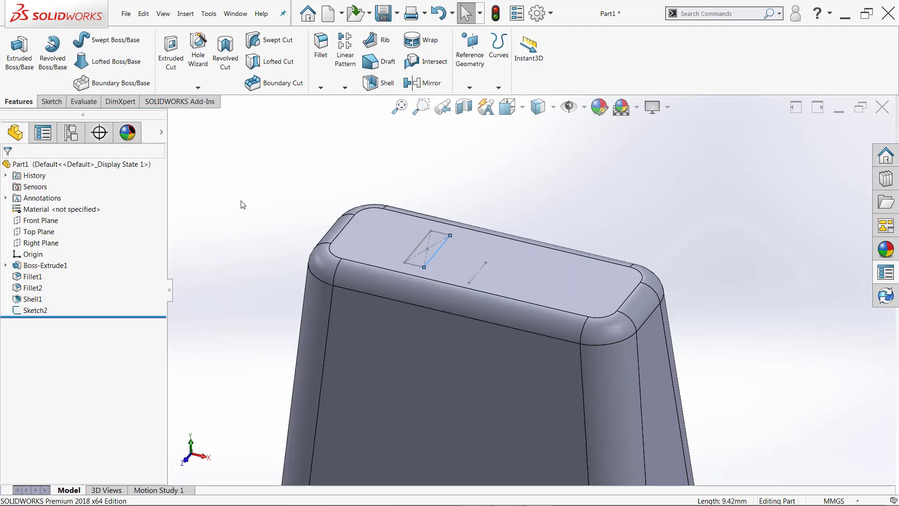
# Step: Start a Revolved Boss from the rectangle sketch, using the construction line at the origin as the axis of revolution
pyautogui.click(33, 311)
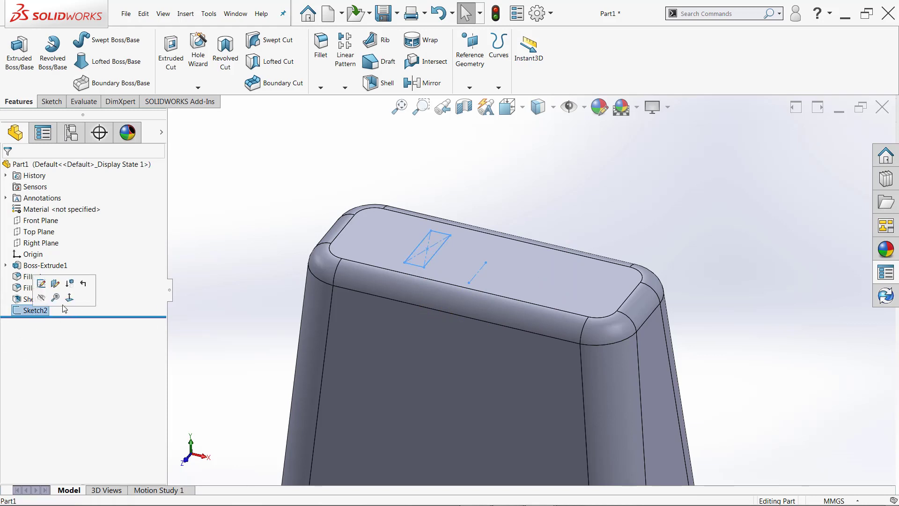
pyautogui.click(49, 54)
pyautogui.click(62, 203)
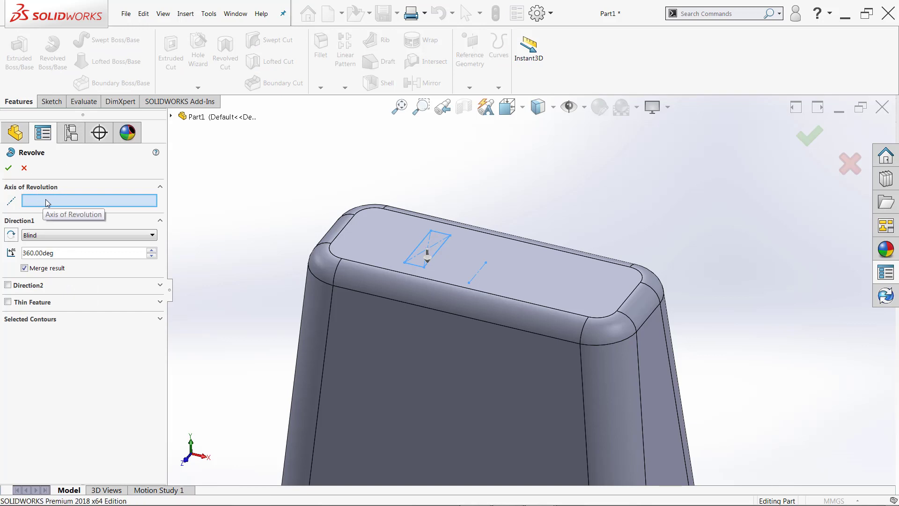
pyautogui.click(482, 275)
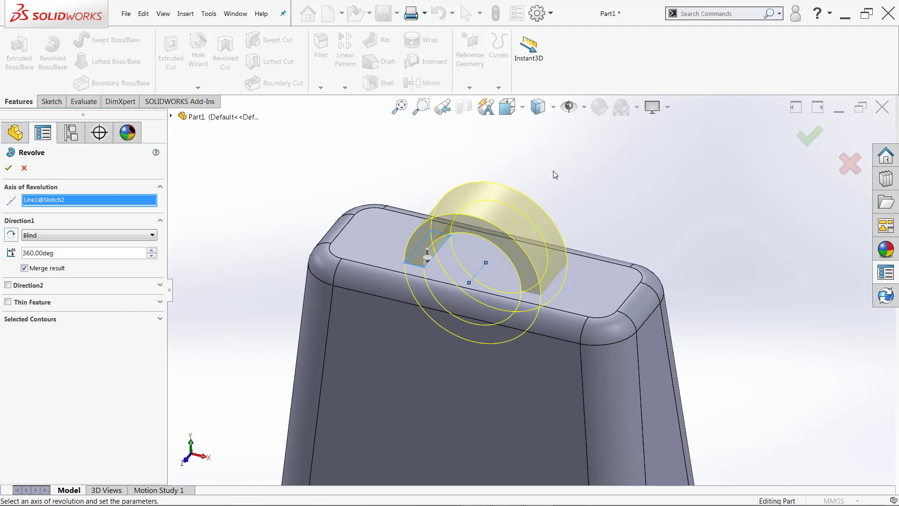
pyautogui.scroll(6, 634, 397)
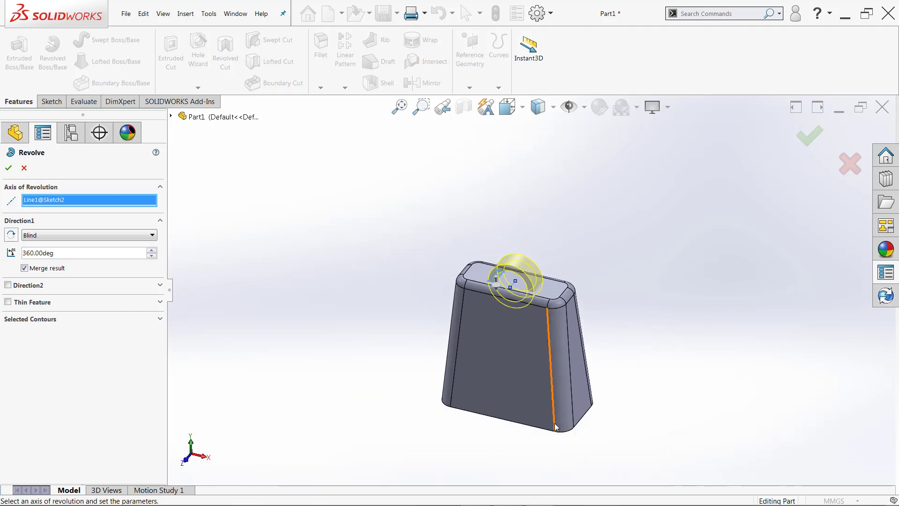
pyautogui.moveTo(557, 425); pyautogui.dragTo(554, 385, button='middle')
pyautogui.scroll(-5, 540, 309)
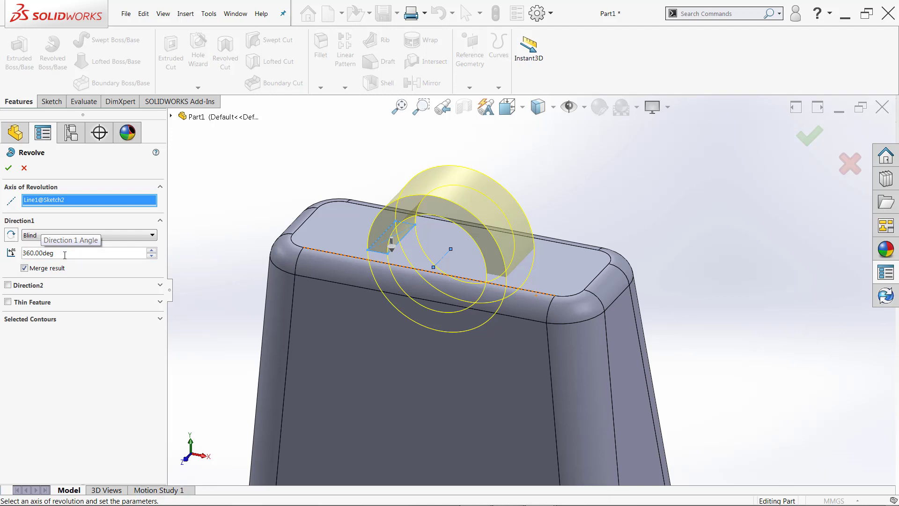
# Step: Set the revolve angle to 180 degrees, reverse its direction so the handle arches above the top face, and accept the feature
pyautogui.moveTo(65, 254); pyautogui.dragTo(9, 255)
pyautogui.write('180')
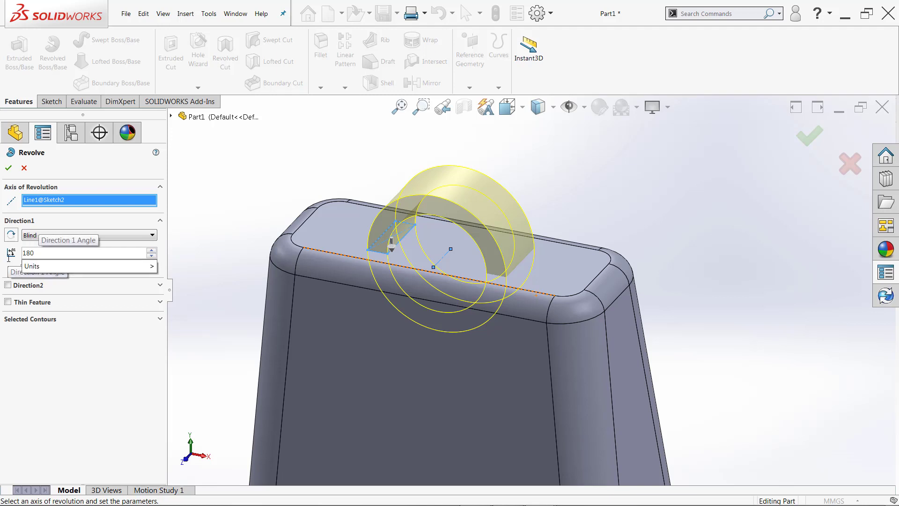
pyautogui.press('Return')
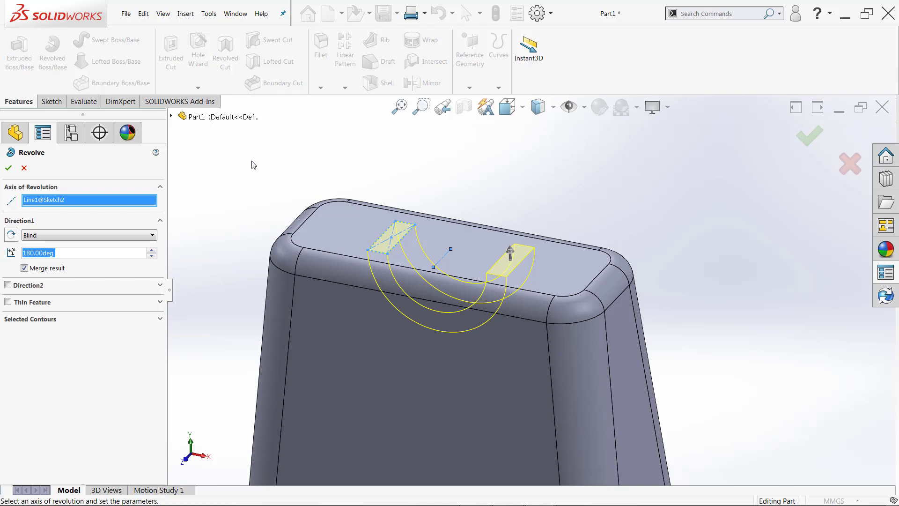
pyautogui.click(12, 235)
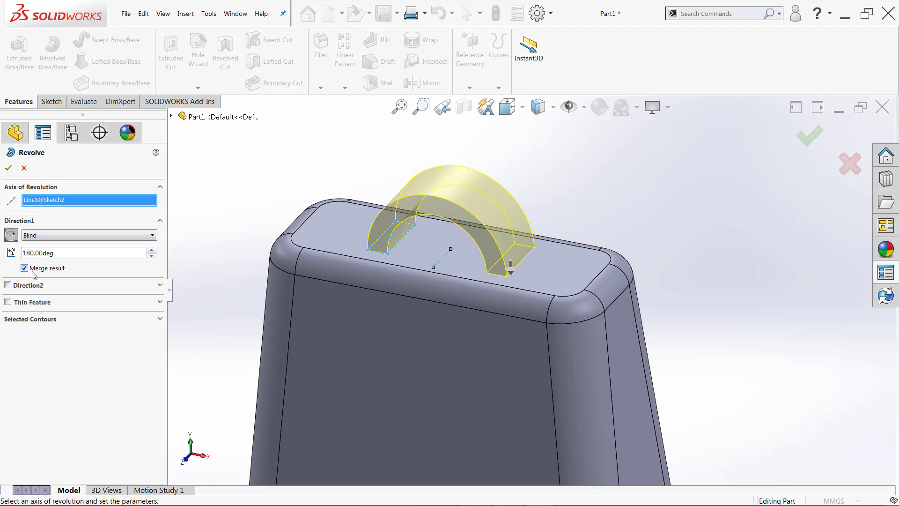
pyautogui.click(32, 272)
pyautogui.click(8, 168)
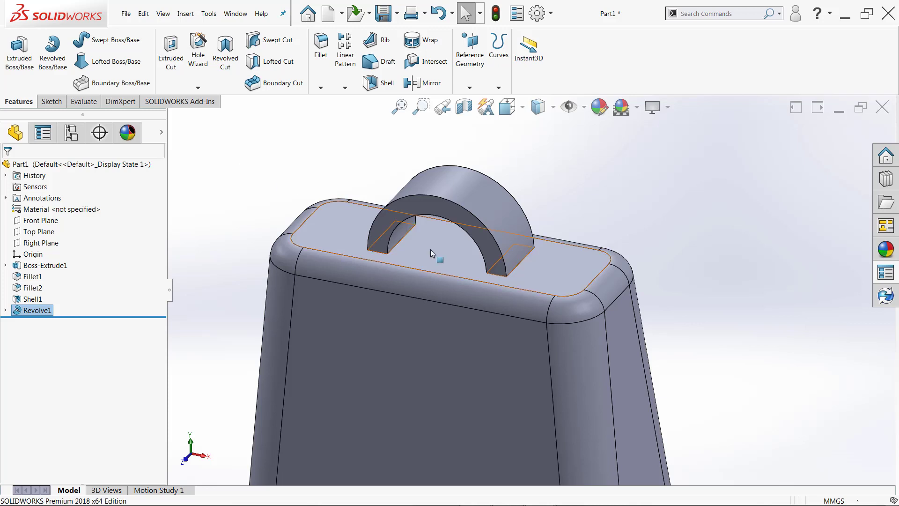
pyautogui.scroll(2, 475, 300)
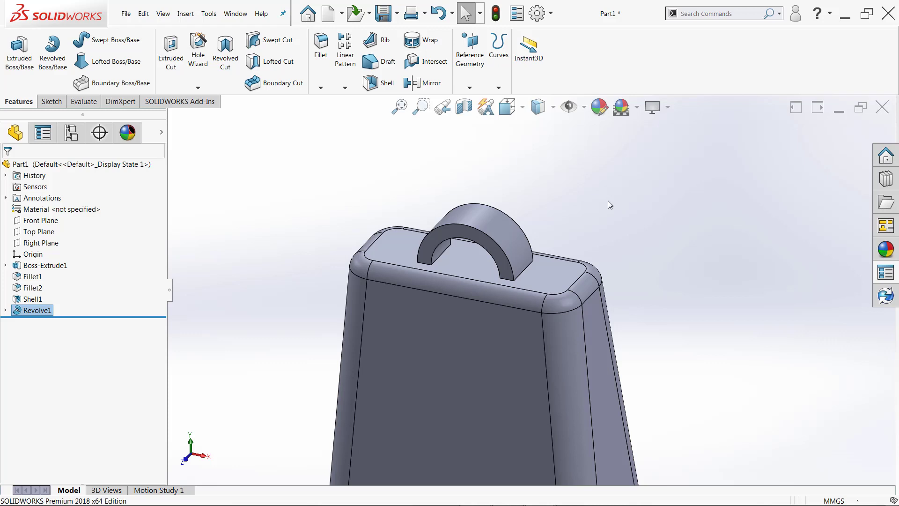
pyautogui.scroll(5, 592, 240)
pyautogui.scroll(-3, 532, 319)
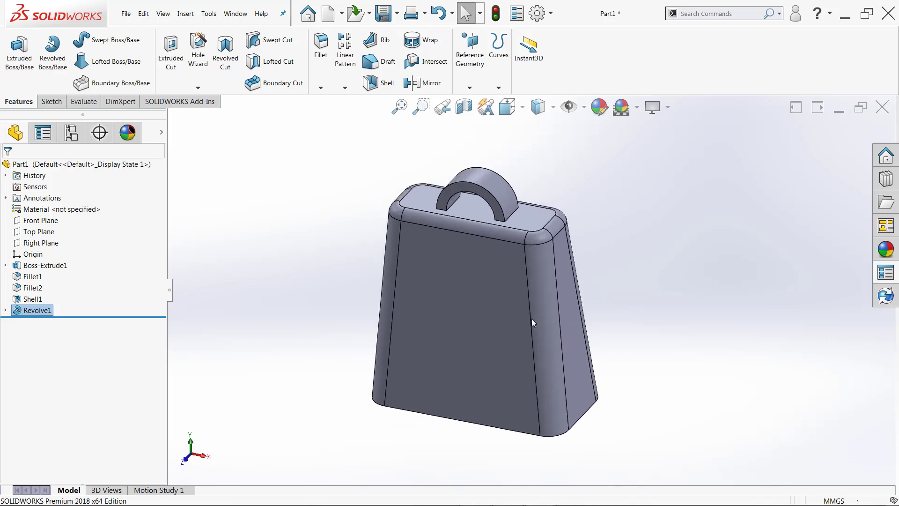
pyautogui.scroll(-2, 532, 318)
pyautogui.click(38, 232)
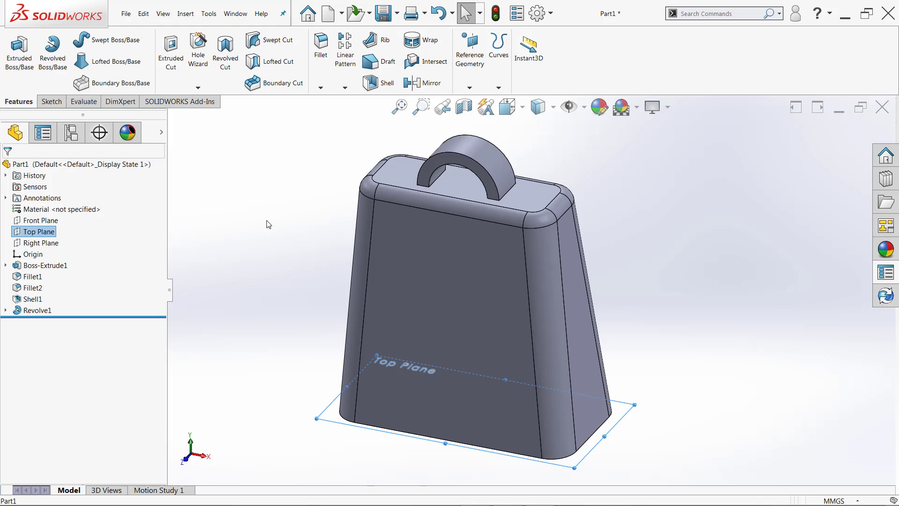
pyautogui.press('f')
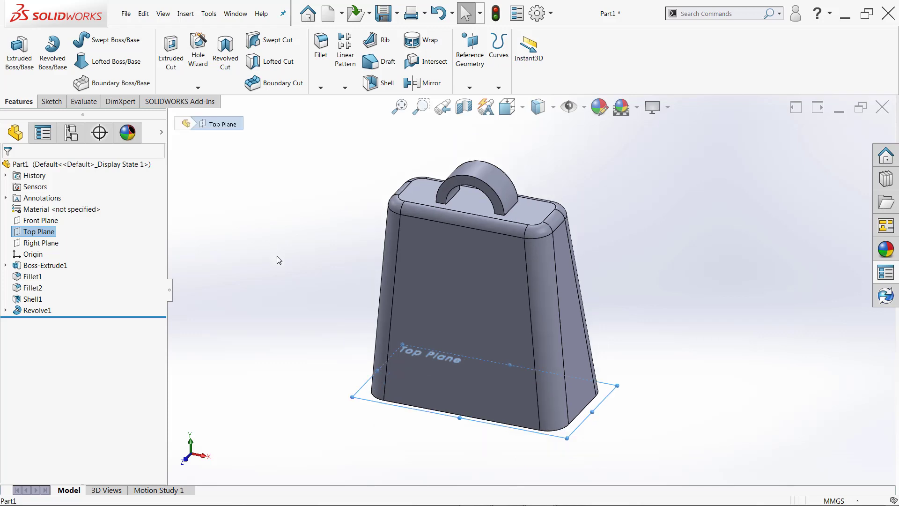
pyautogui.scroll(-2, 305, 294)
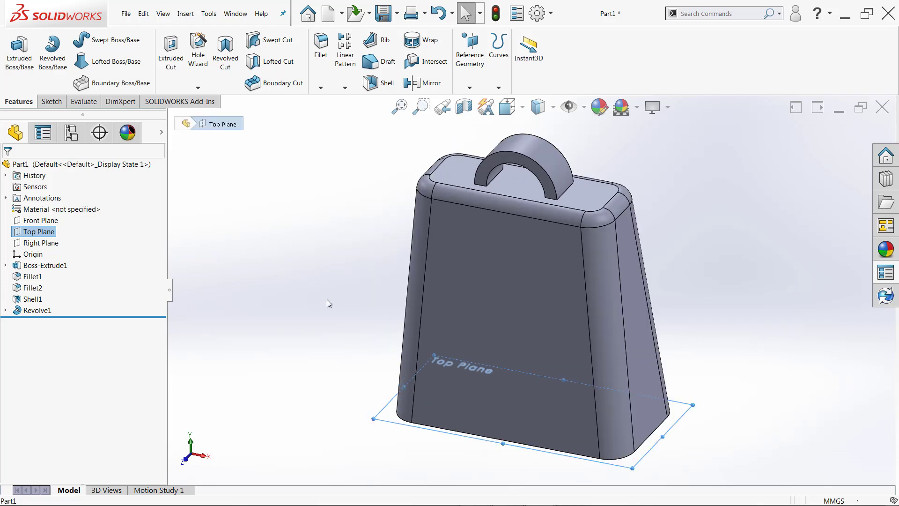
pyautogui.click(327, 299)
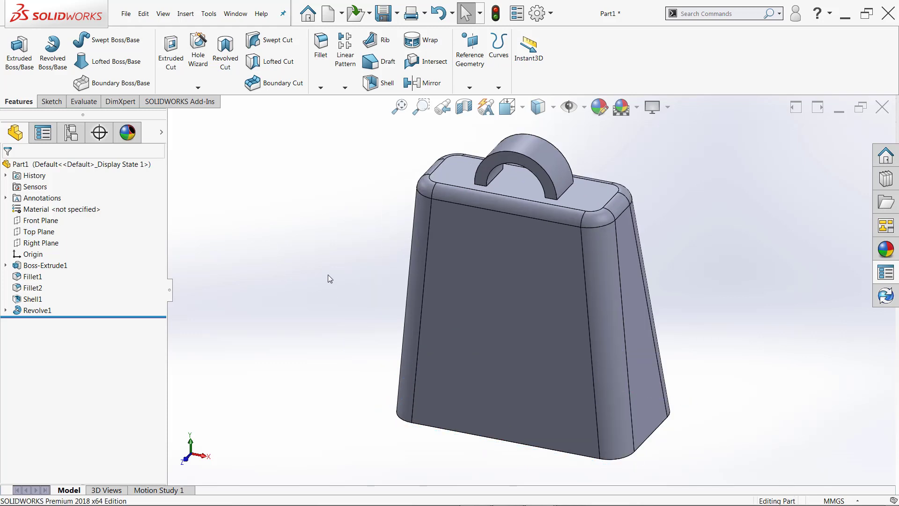
pyautogui.click(55, 103)
pyautogui.click(17, 70)
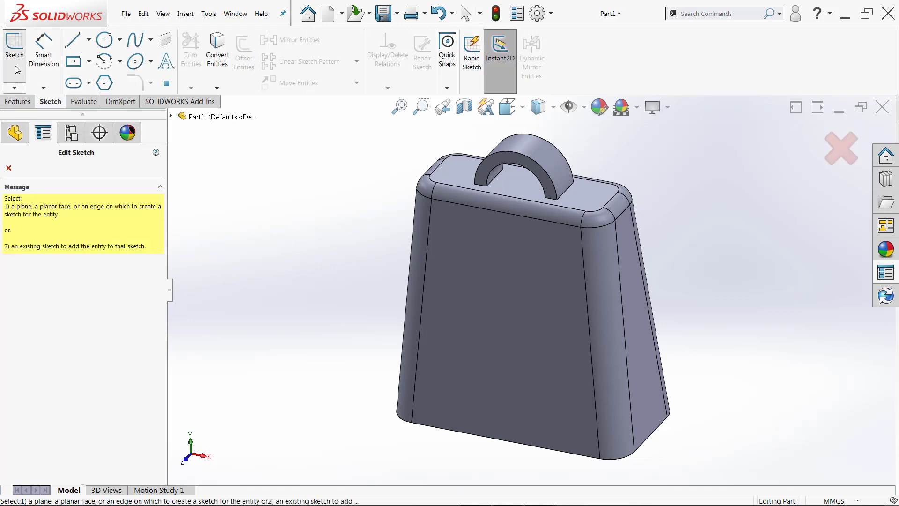
pyautogui.scroll(2, 406, 251)
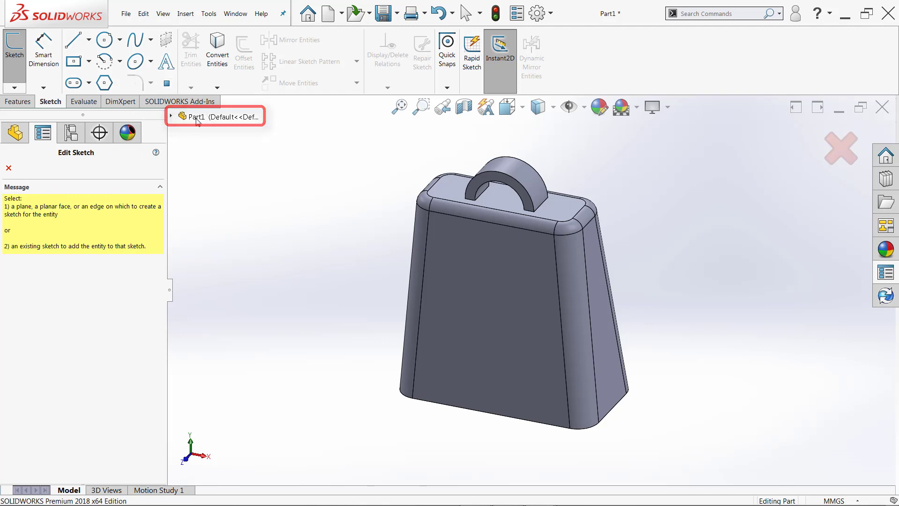
pyautogui.click(172, 116)
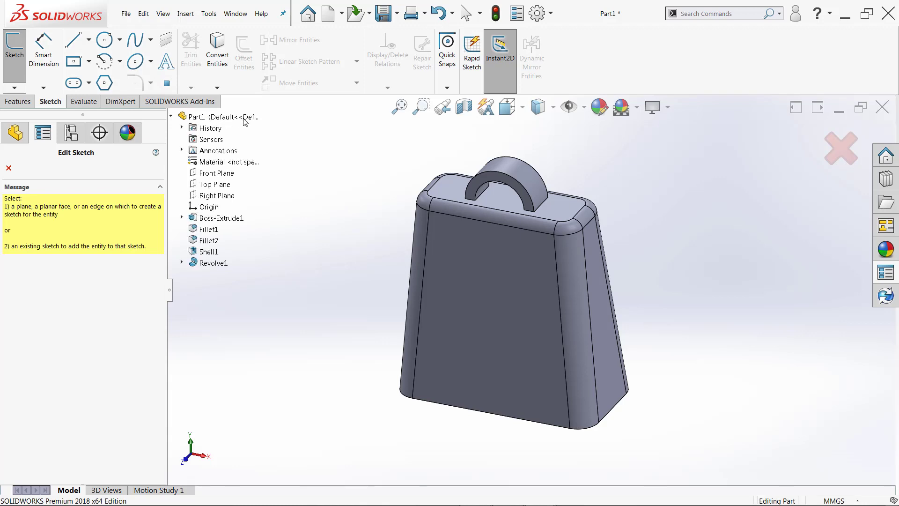
pyautogui.click(209, 185)
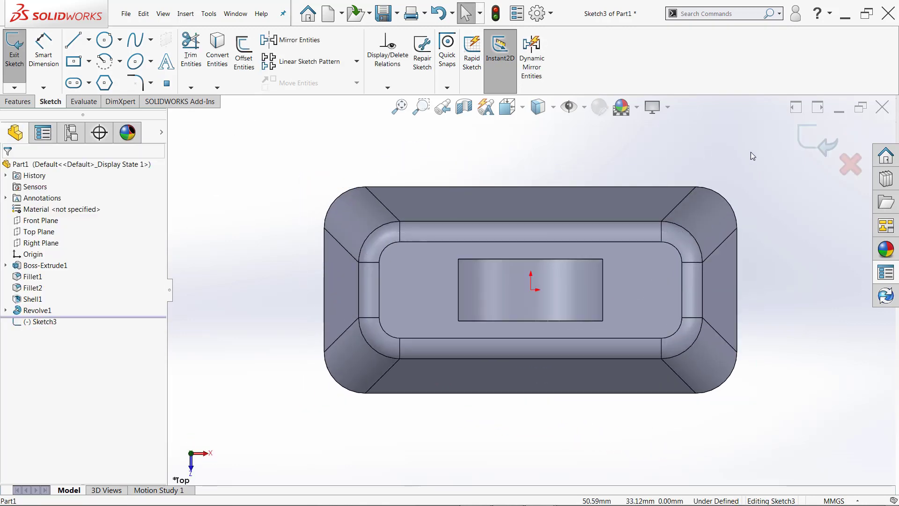
pyautogui.click(850, 166)
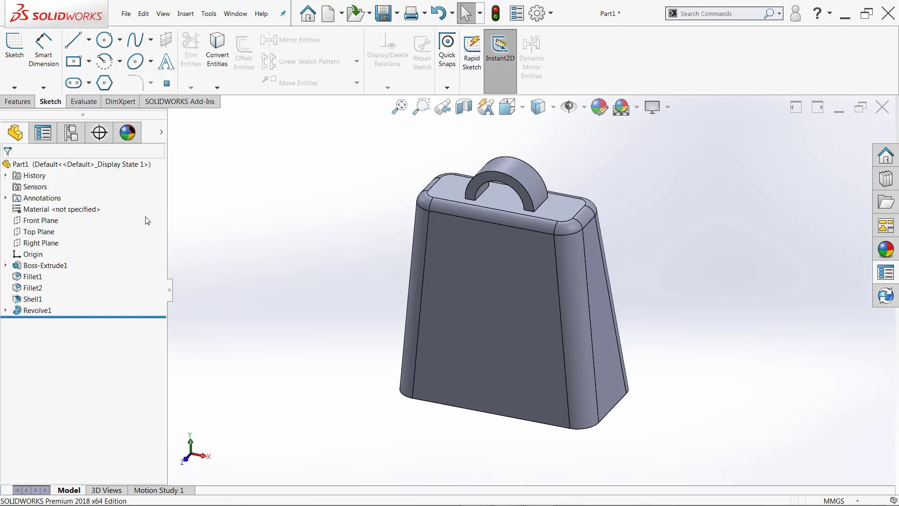
# Step: Start a sketch on the Top Plane and draw a circle centered on the origin with a radius of about 6.2 mm
pyautogui.rightClick(45, 234)
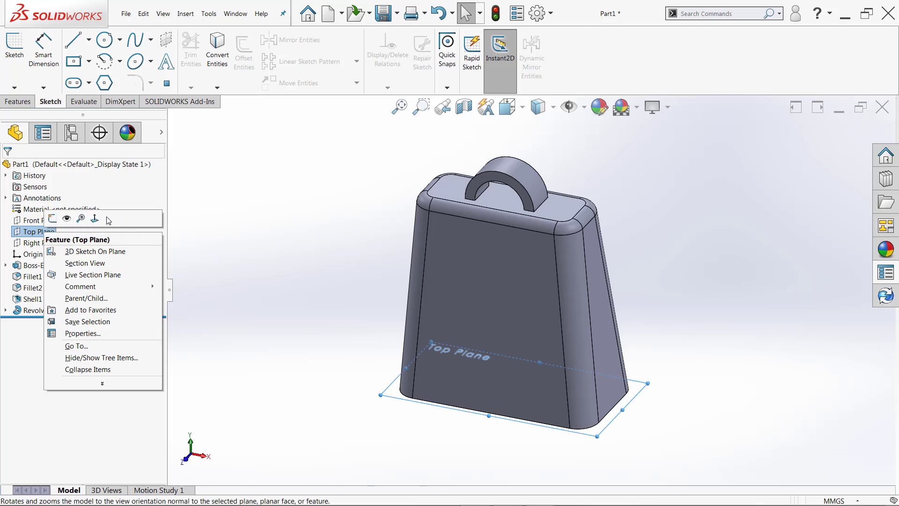
pyautogui.click(52, 219)
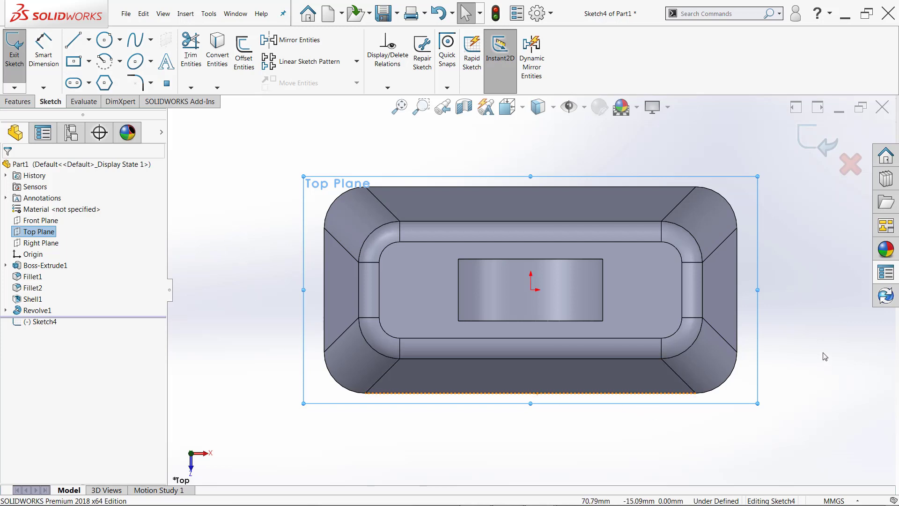
pyautogui.press('z')
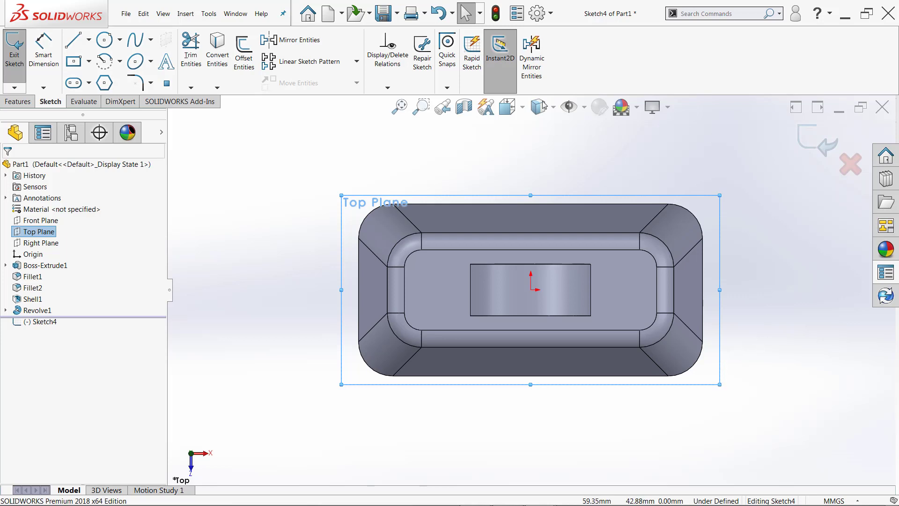
pyautogui.click(104, 40)
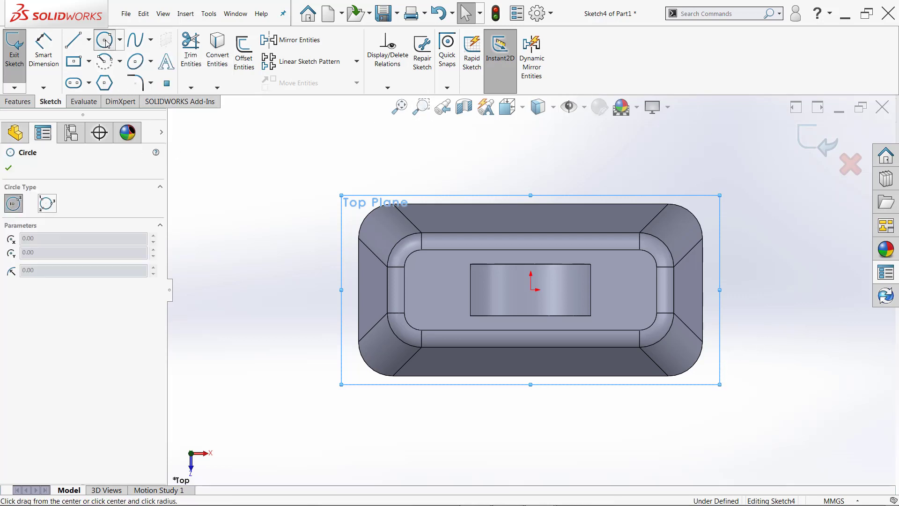
pyautogui.click(530, 290)
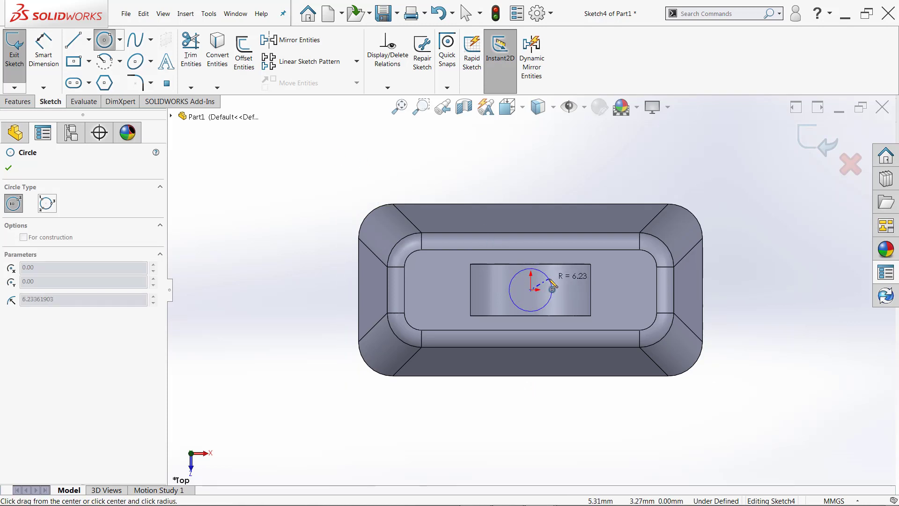
pyautogui.click(552, 287)
pyautogui.press('Escape')
# Step: Dimension the circle's diameter at 7.5 mm
pyautogui.press('d')
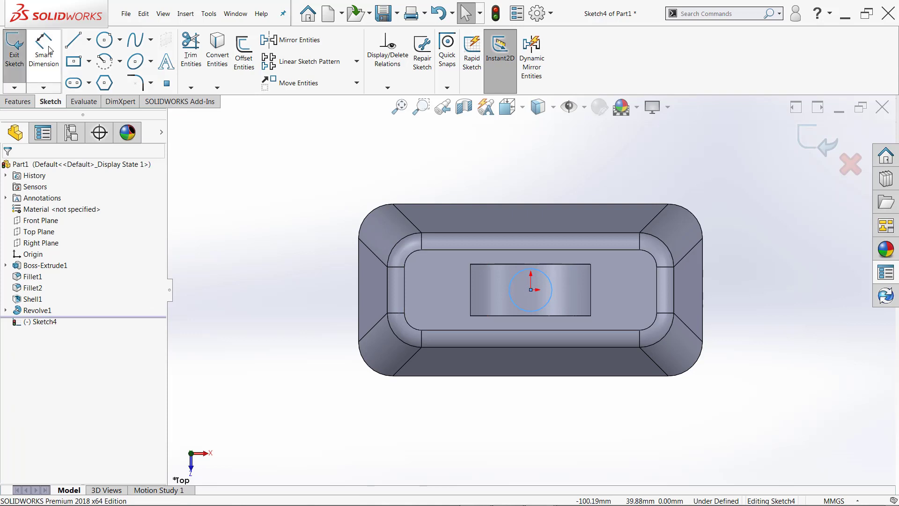
pyautogui.click(550, 283)
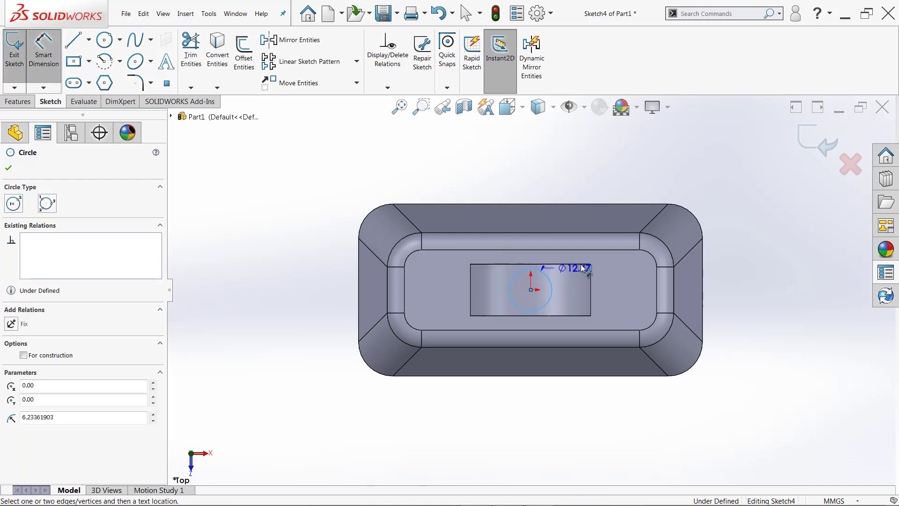
pyautogui.click(596, 244)
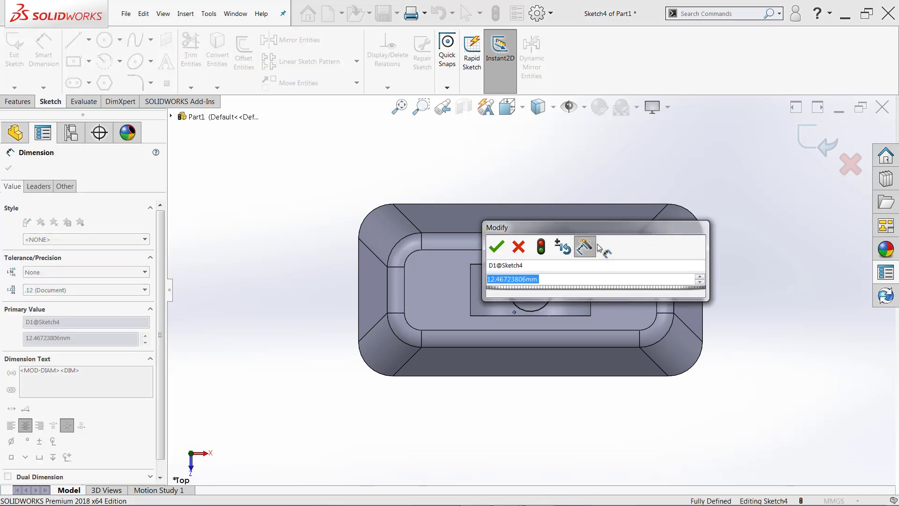
pyautogui.write('7.5')
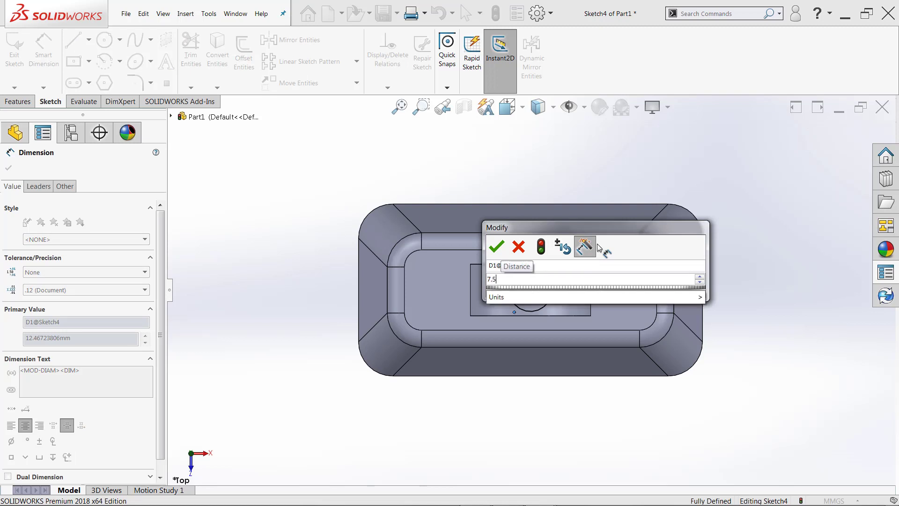
pyautogui.press('Return')
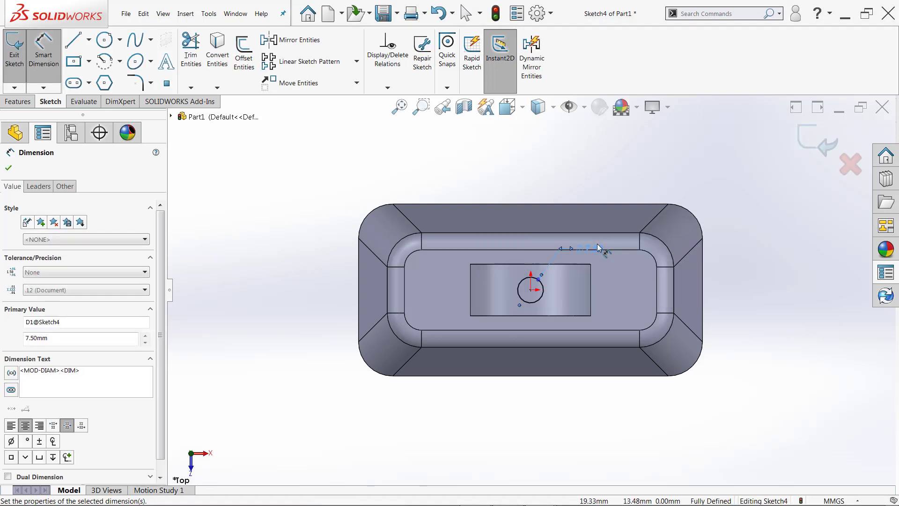
pyautogui.click(756, 326)
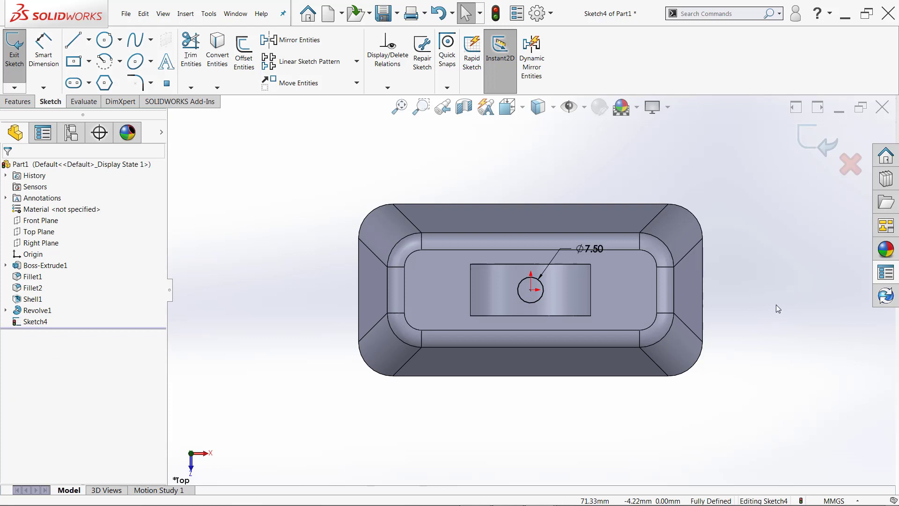
# Step: Inspect the circle's position relative to the bell and handle, and finish the sketch
pyautogui.press('z')
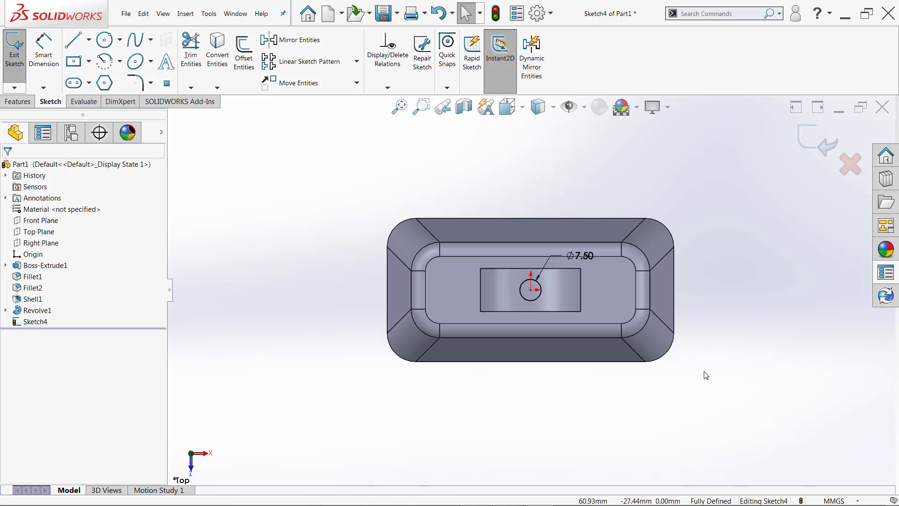
pyautogui.moveTo(684, 422); pyautogui.dragTo(587, 404, button='middle')
pyautogui.scroll(3, 649, 316)
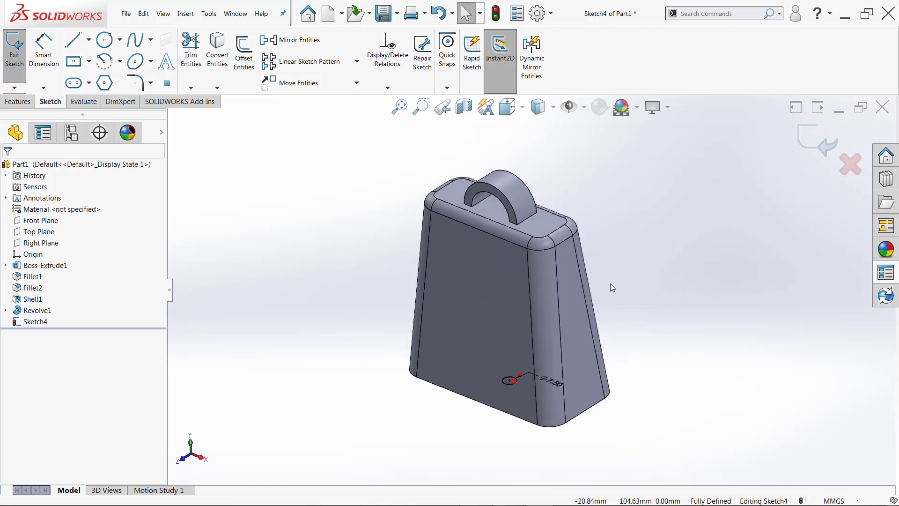
pyautogui.scroll(-2, 618, 283)
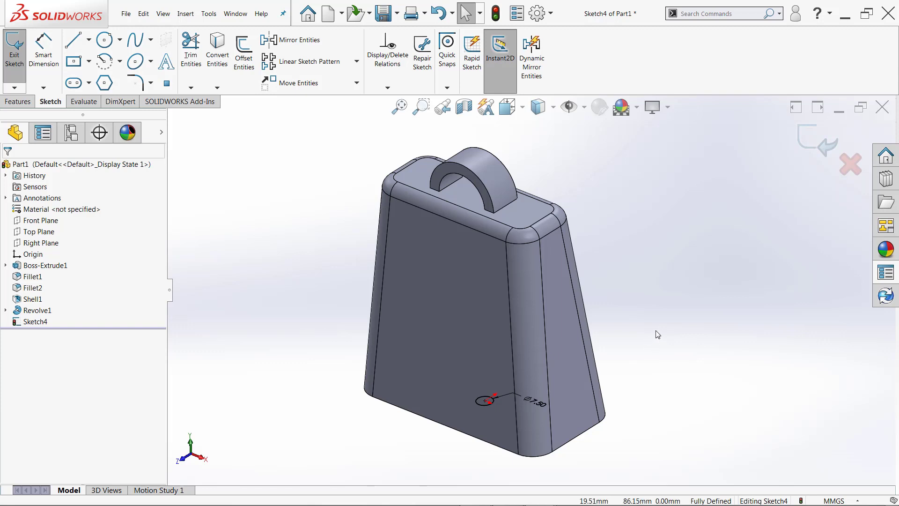
pyautogui.moveTo(651, 339)
pyautogui.mouseDown(button='middle')
pyautogui.moveTo(640, 329)
pyautogui.moveTo(656, 313)
pyautogui.moveTo(661, 348)
pyautogui.mouseUp(button='middle')
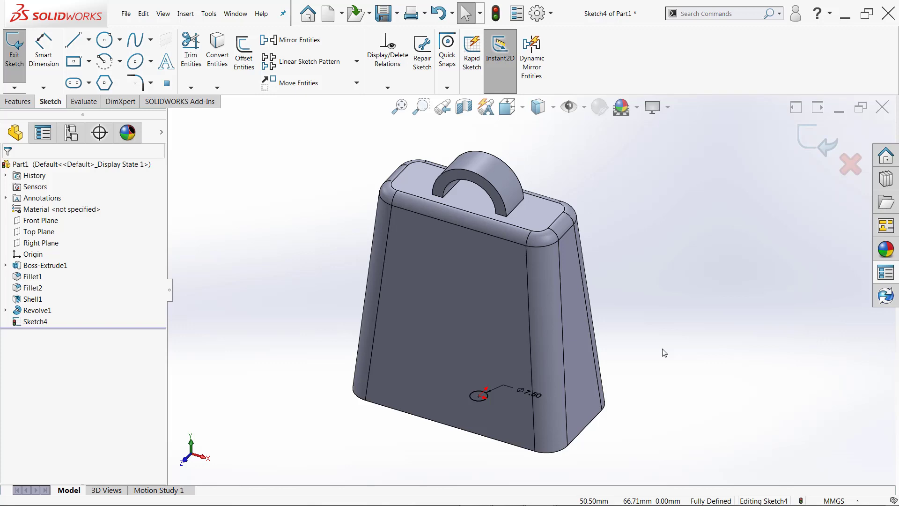
pyautogui.moveTo(662, 350)
pyautogui.mouseDown(button='middle')
pyautogui.moveTo(654, 319)
pyautogui.moveTo(646, 325)
pyautogui.moveTo(656, 339)
pyautogui.mouseUp(button='middle')
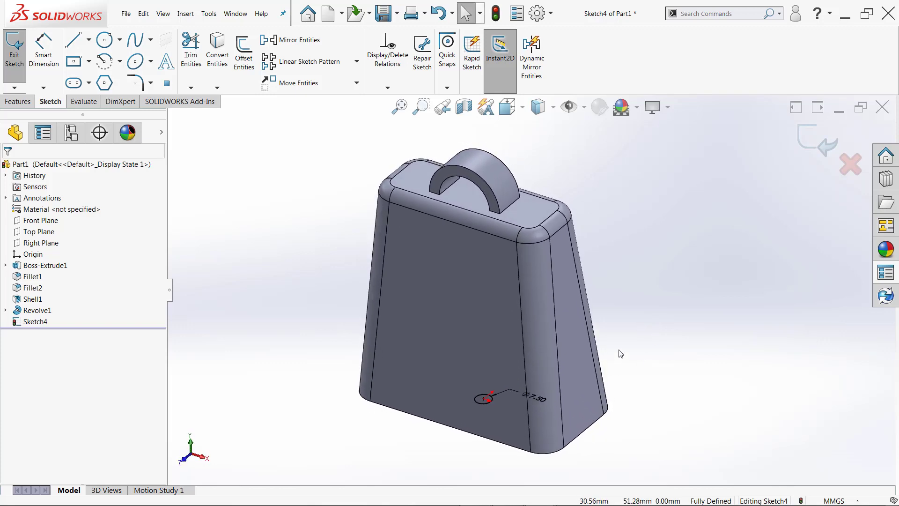
pyautogui.click(803, 144)
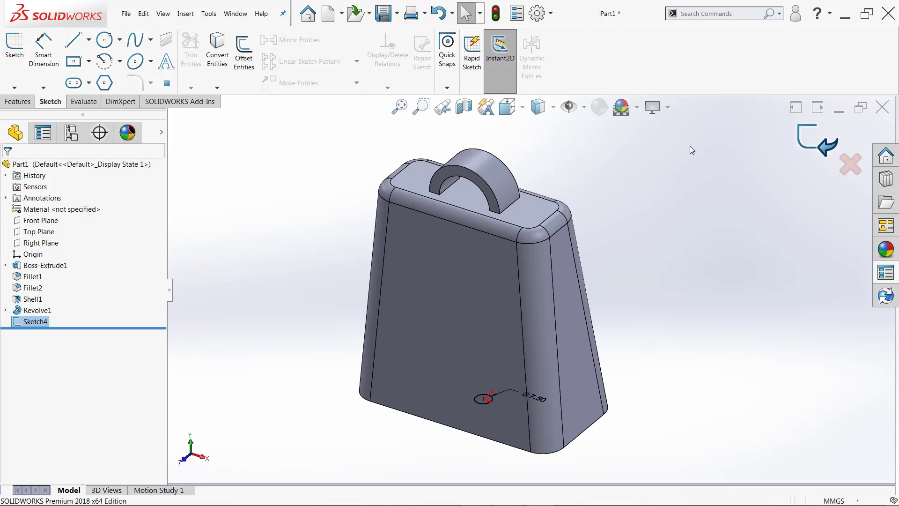
# Step: Make an Extruded Cut from the circle sketch, reversed upward with a Through All end condition, through the bell's top and the handle
pyautogui.click(23, 104)
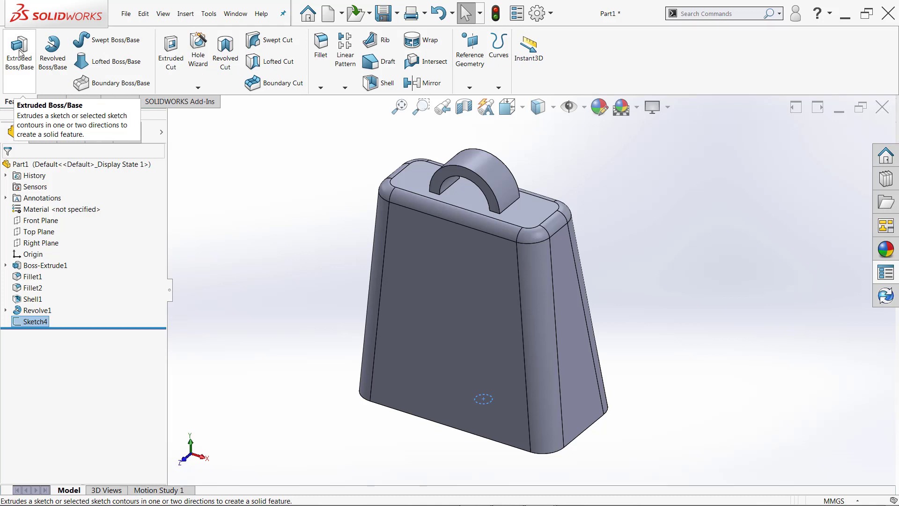
pyautogui.click(176, 53)
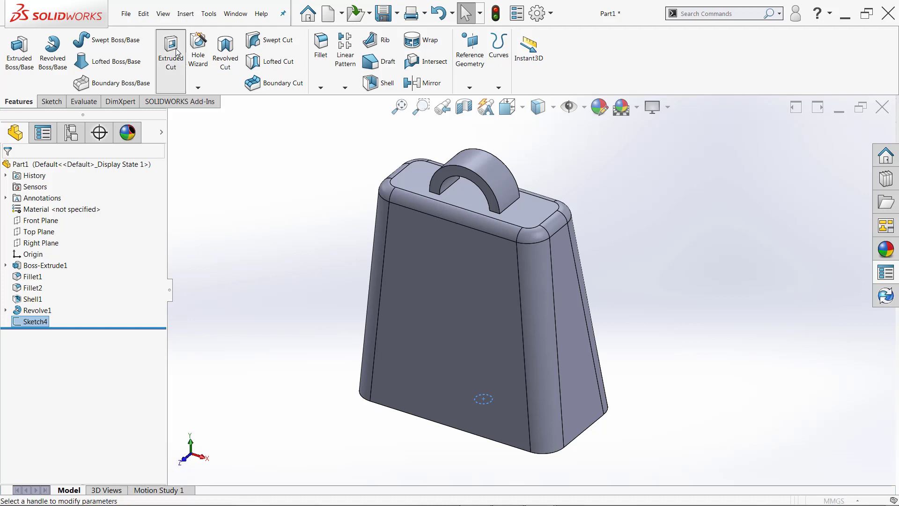
pyautogui.scroll(3, 515, 327)
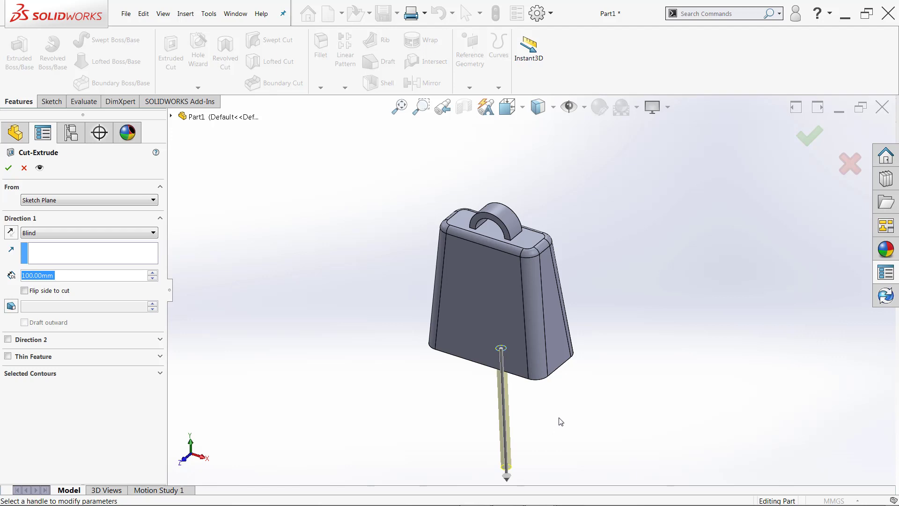
pyautogui.click(9, 235)
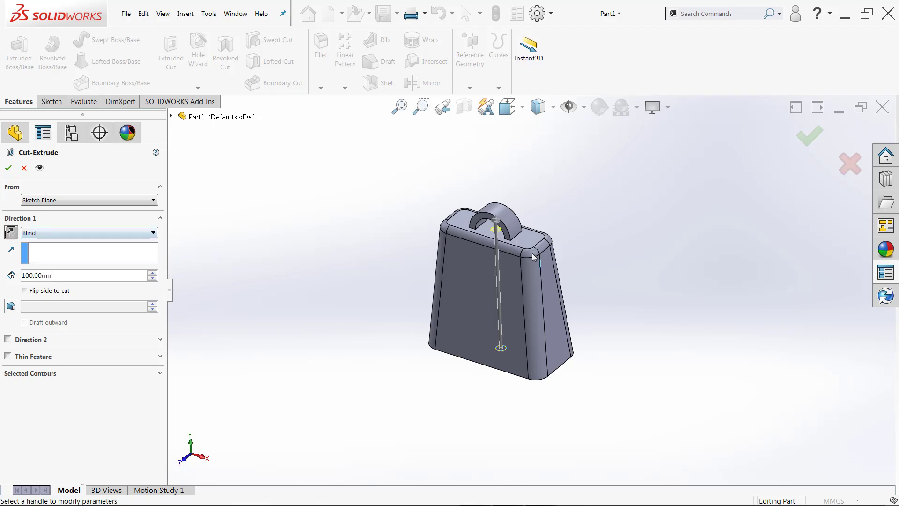
pyautogui.scroll(-2, 535, 268)
pyautogui.scroll(-3, 496, 260)
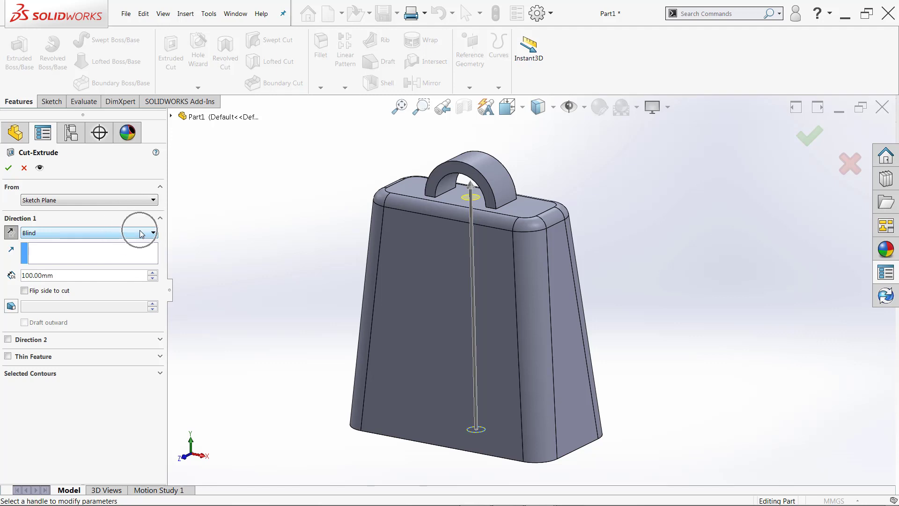
pyautogui.click(138, 233)
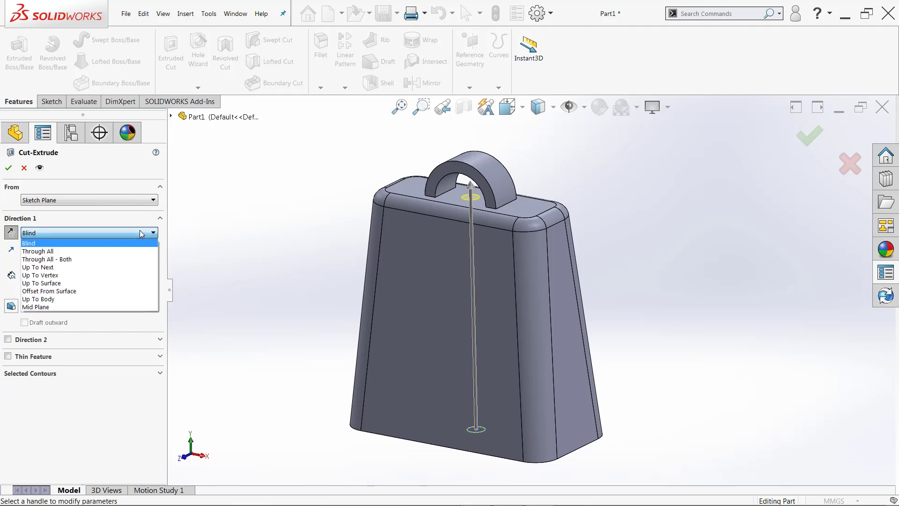
pyautogui.click(97, 251)
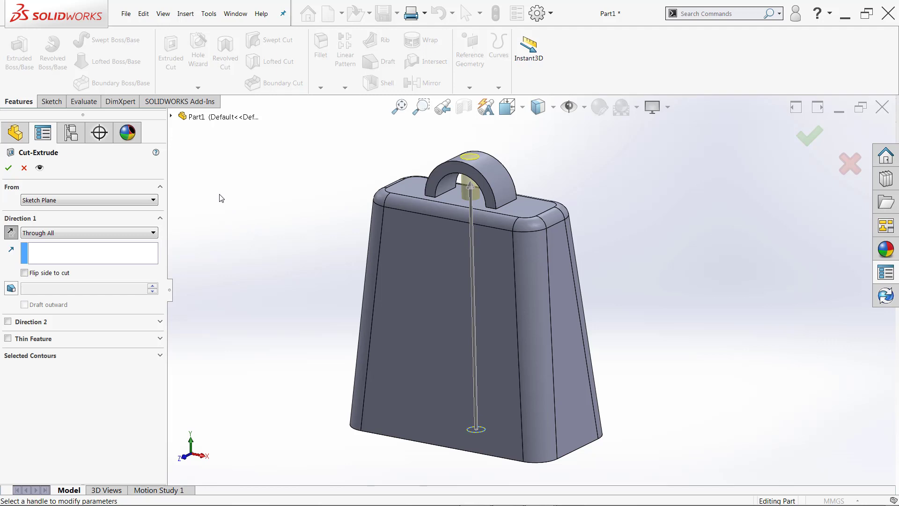
pyautogui.click(8, 170)
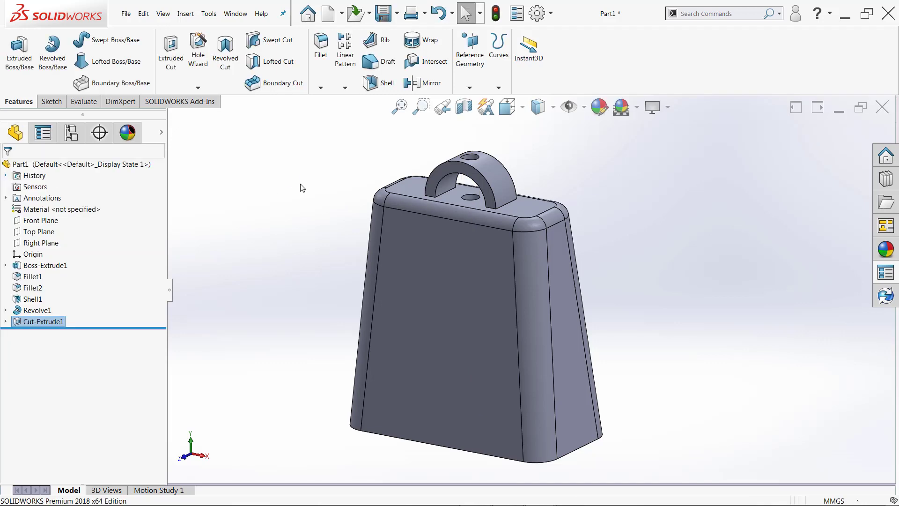
# Step: Open the bell body's base extrusion feature for editing to review its definition
pyautogui.scroll(1, 443, 337)
pyautogui.scroll(-1, 693, 263)
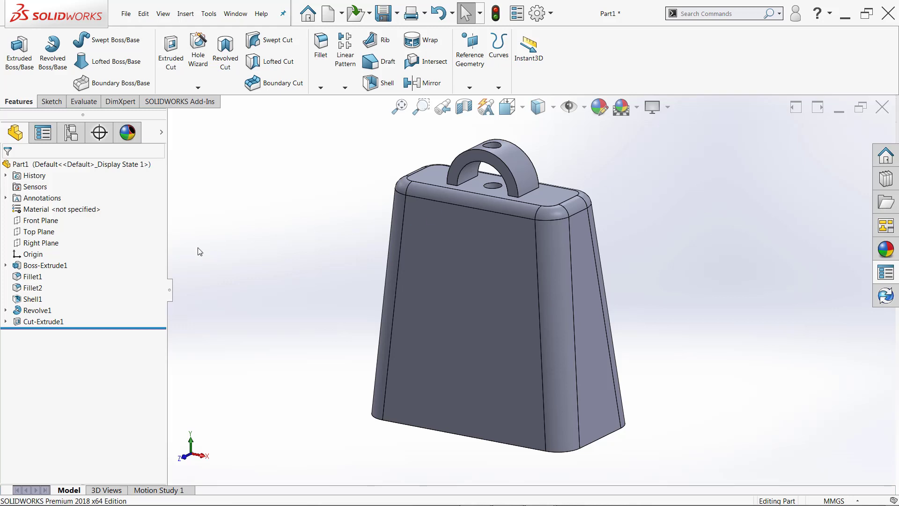
pyautogui.rightClick(33, 266)
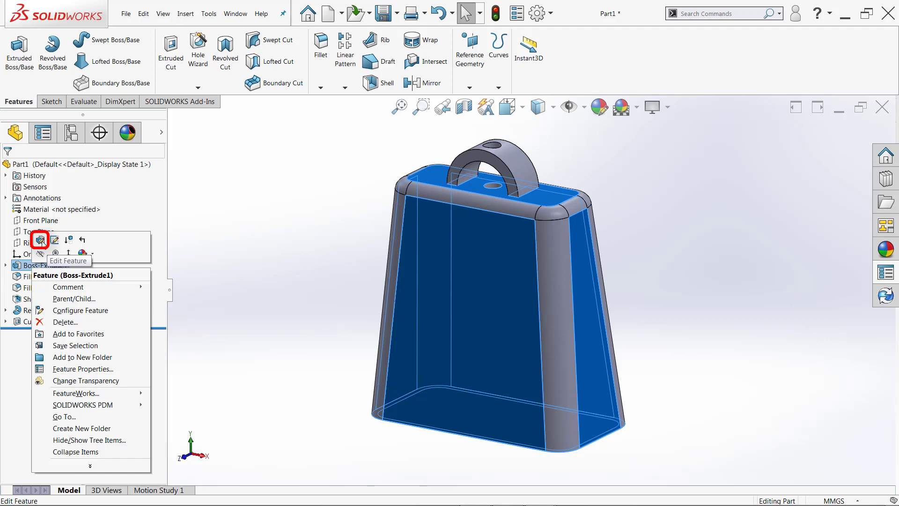
pyautogui.click(40, 241)
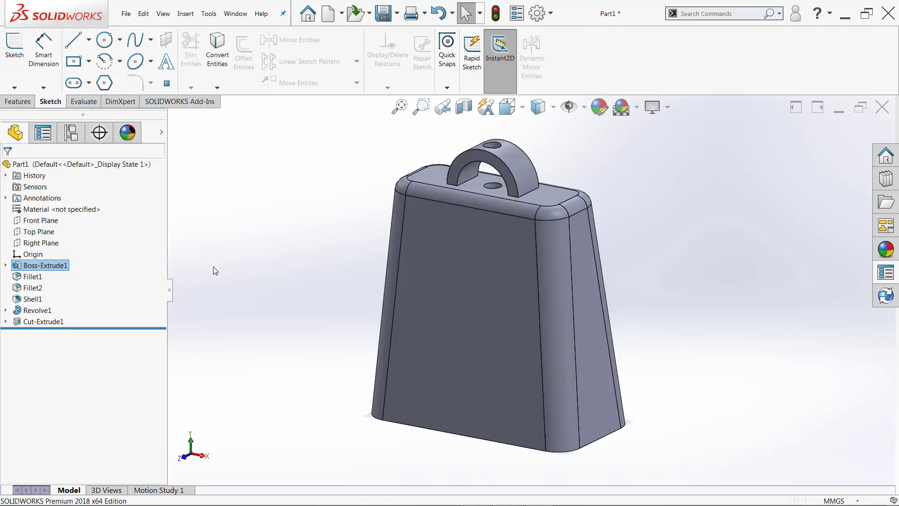
pyautogui.click(234, 267)
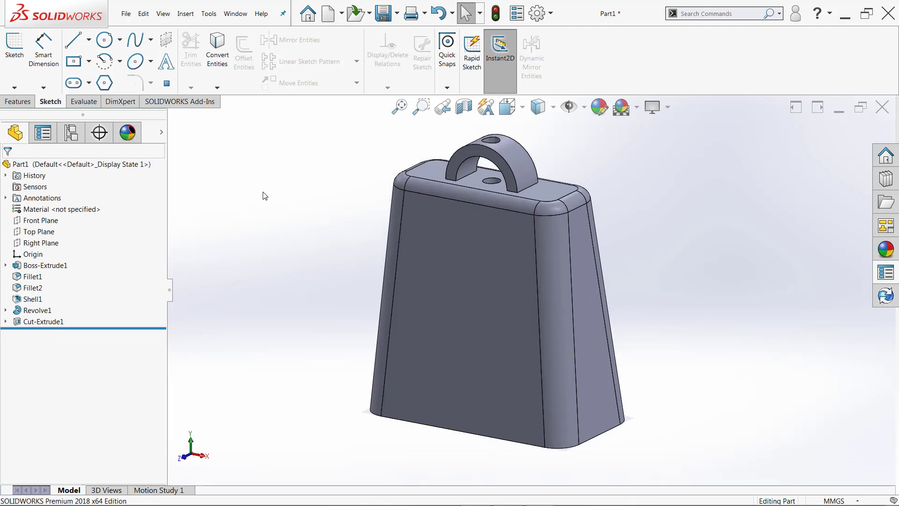
# Step: Open the base rectangle sketch of the bell body's extrusion, examine its geometry and dimensions, and exit discarding any edits
pyautogui.rightClick(34, 269)
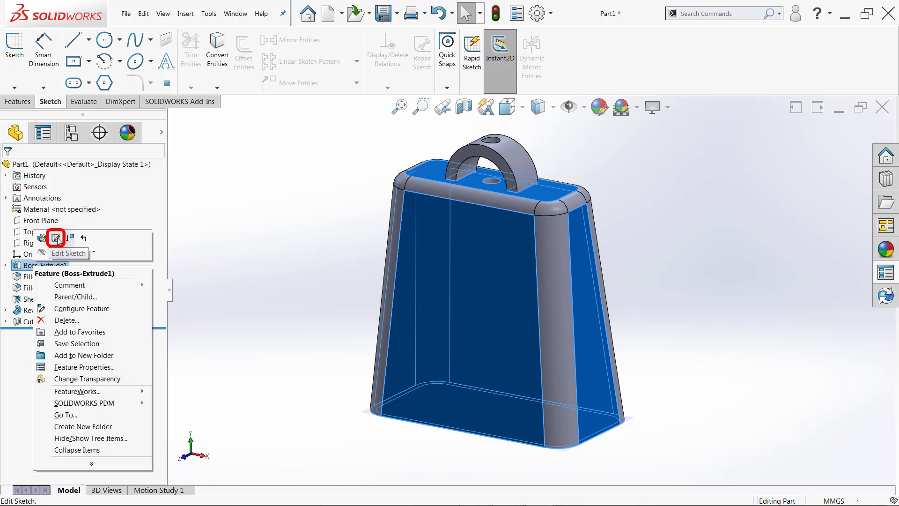
pyautogui.click(57, 239)
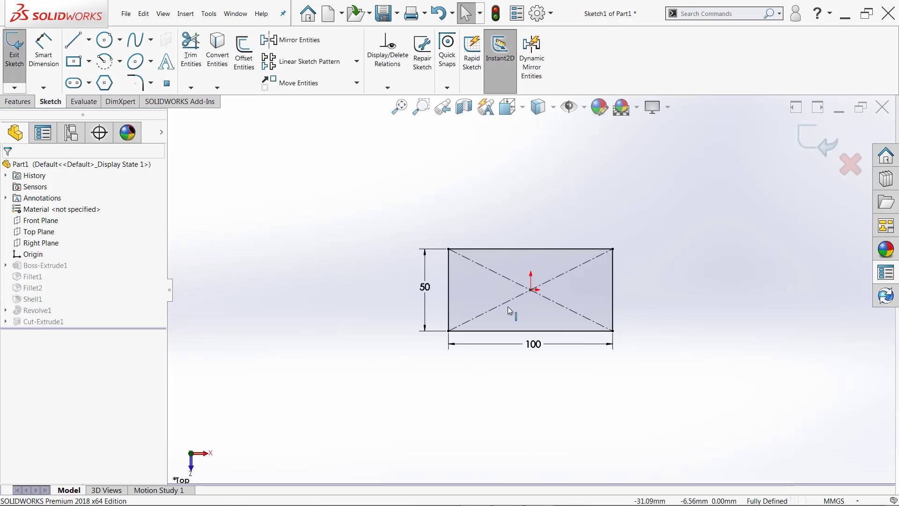
pyautogui.scroll(-3, 546, 304)
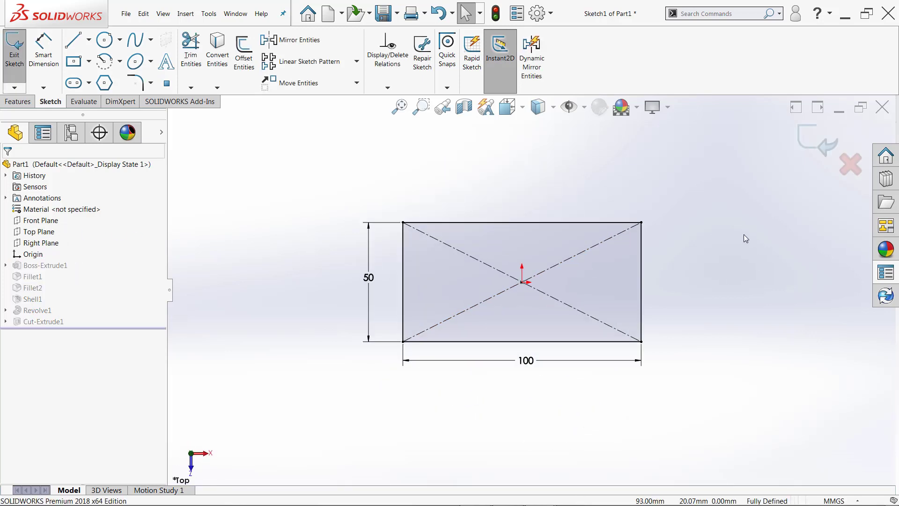
pyautogui.click(449, 222)
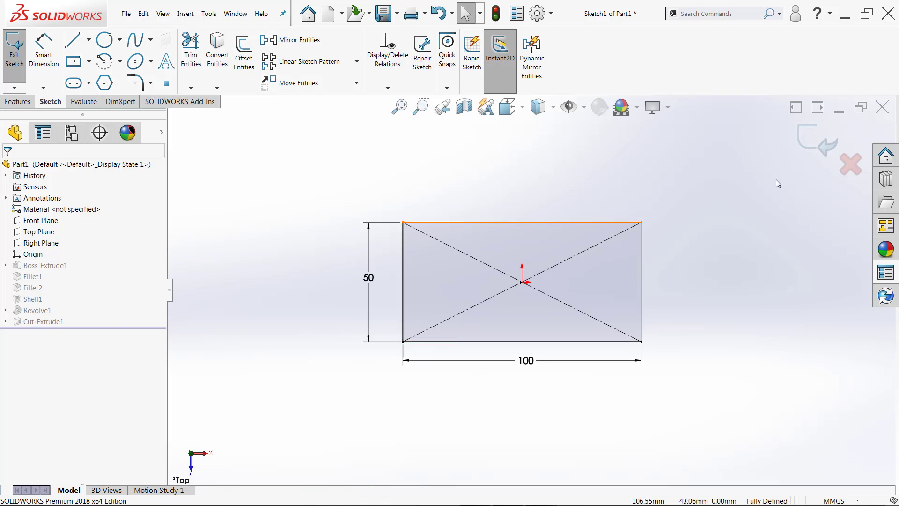
pyautogui.click(849, 171)
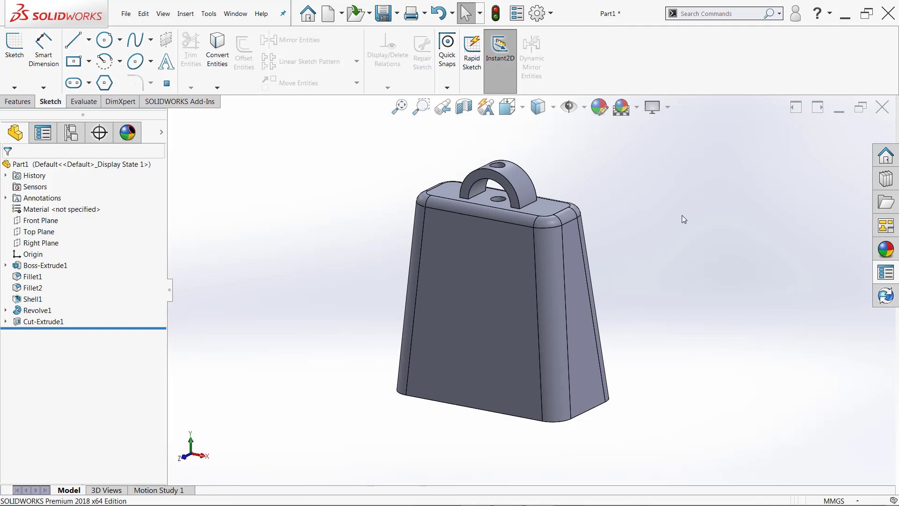
# Step: Highlight the base extrusion and the two body fillets in turn to examine their faces on the model, and clear the selection
pyautogui.click(39, 268)
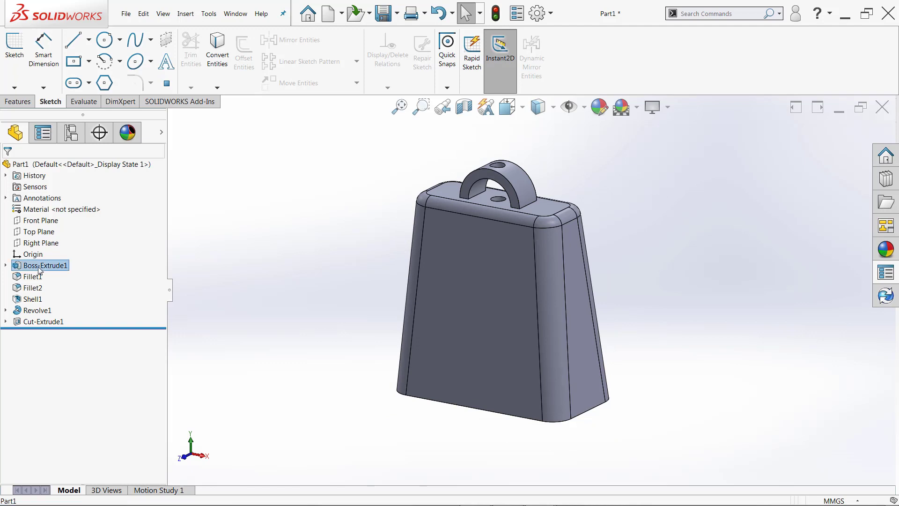
pyautogui.click(32, 276)
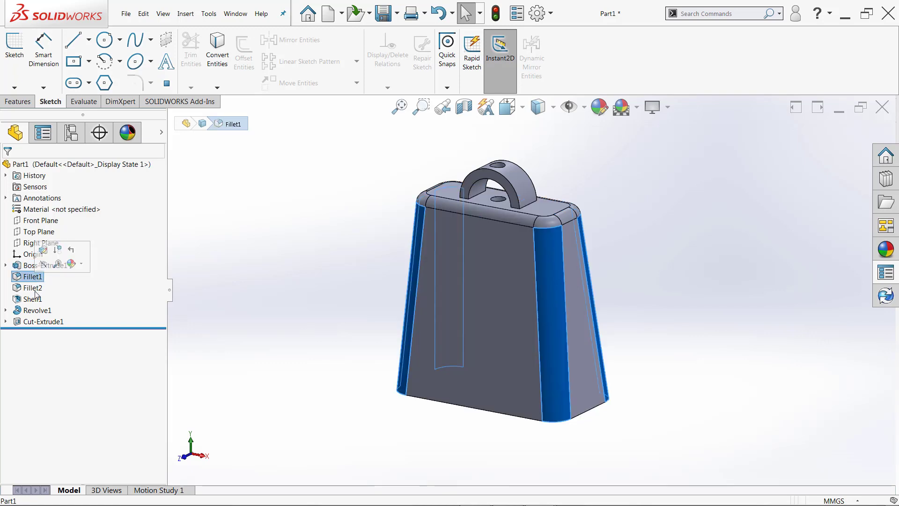
pyautogui.click(32, 287)
pyautogui.click(267, 251)
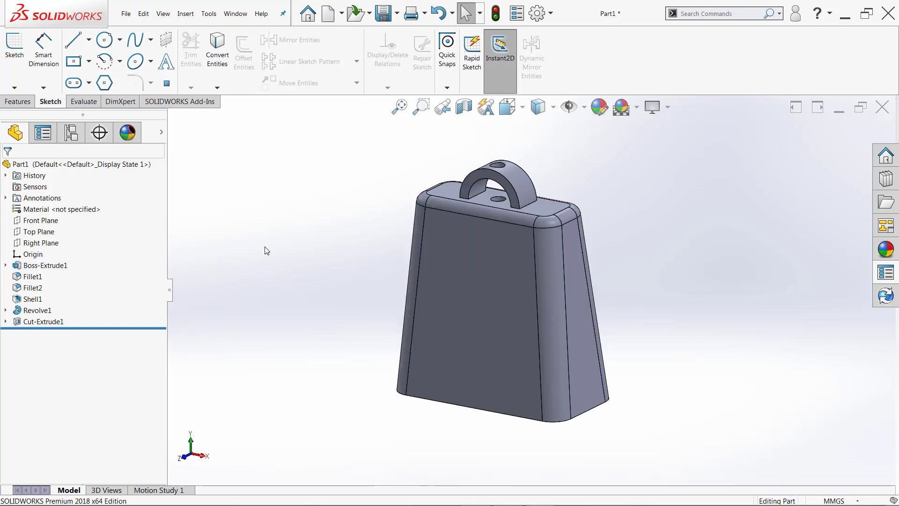
pyautogui.click(34, 271)
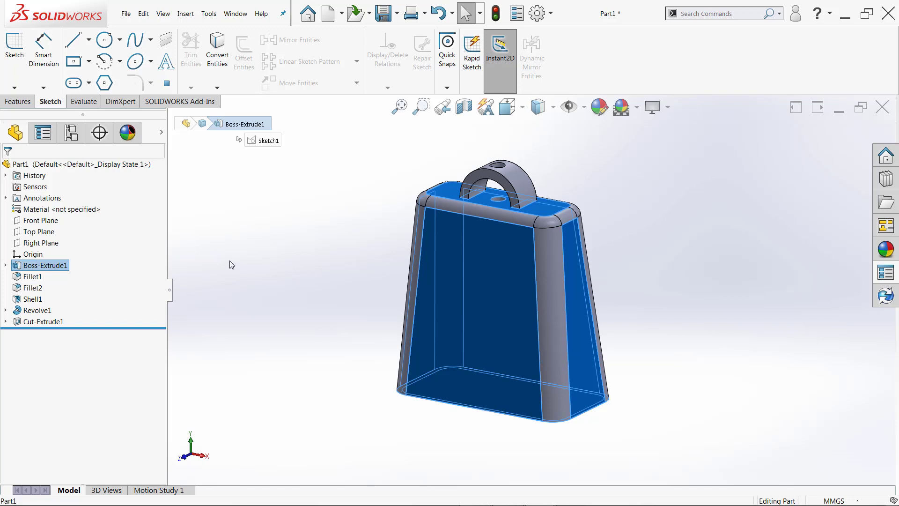
pyautogui.click(238, 247)
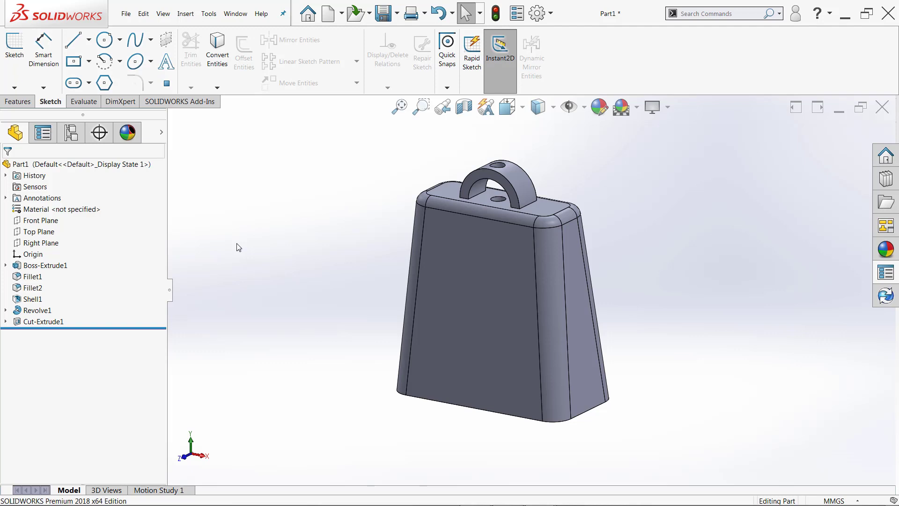
# Step: Open the built-in SOLIDWORKS Tutorials to look over the Getting Started lessons, and close the tutorials window
pyautogui.click(266, 17)
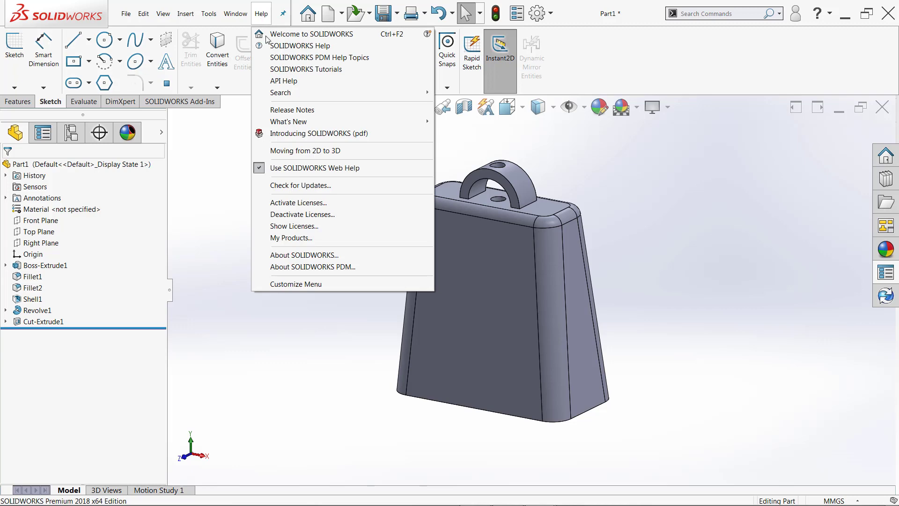
pyautogui.click(307, 69)
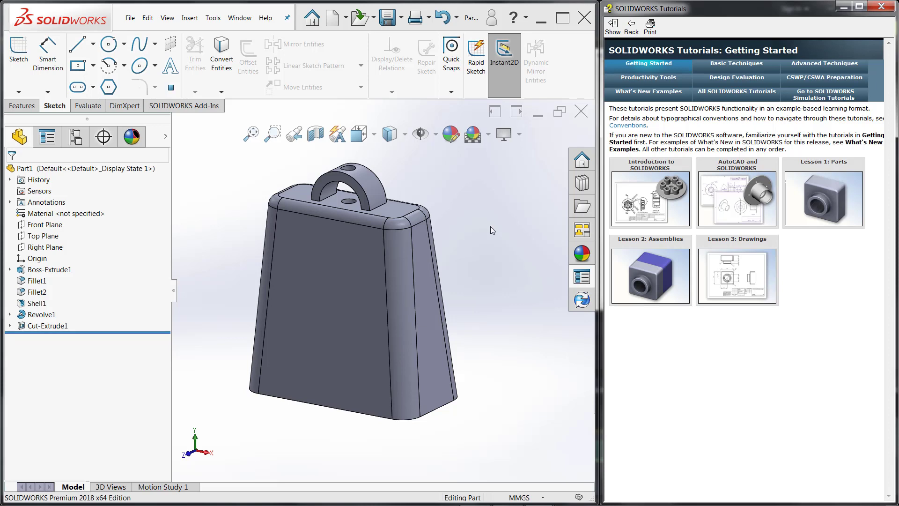
pyautogui.click(882, 6)
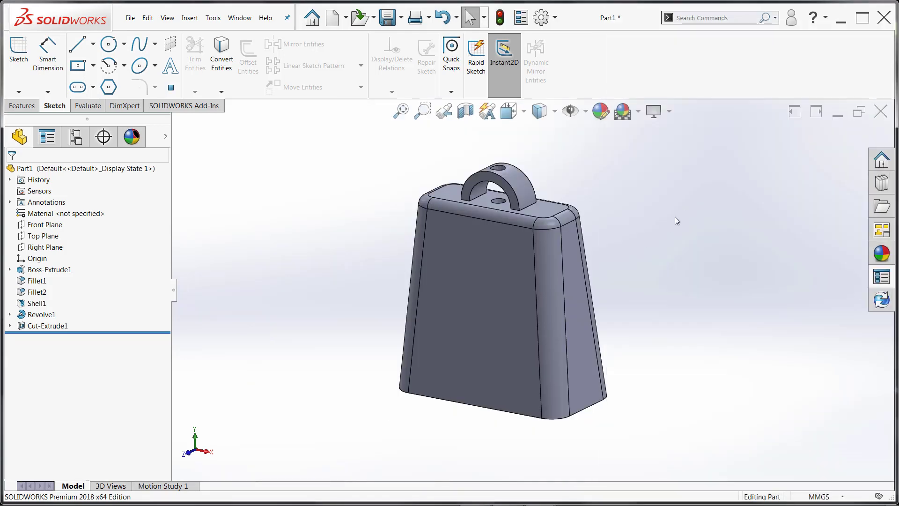